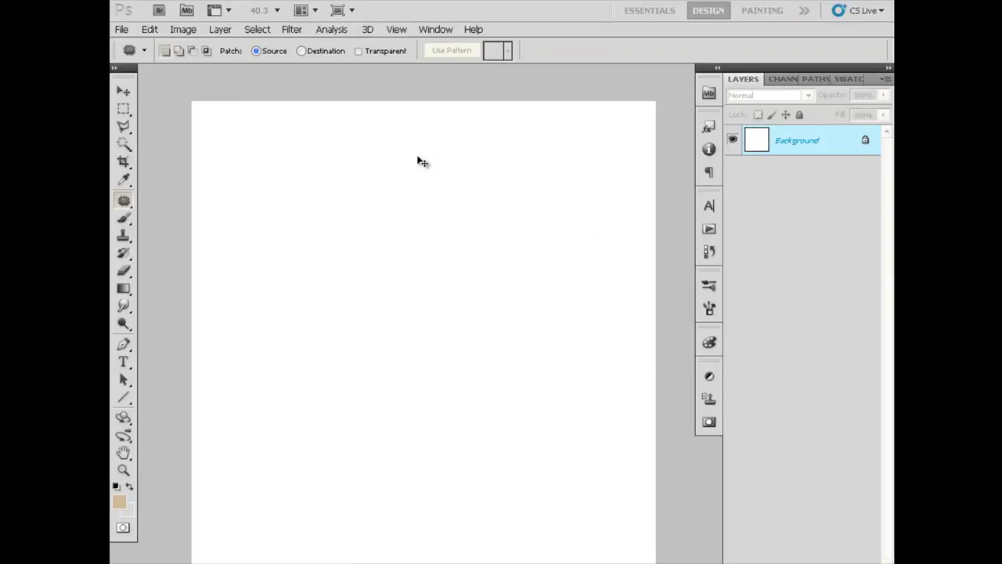
Step: Hide Group 1, Levels 1 and the Background group in the finished artwork, and toggle Layer 1 to inspect the ruined-city base
{"action": "key", "text": "alt"}
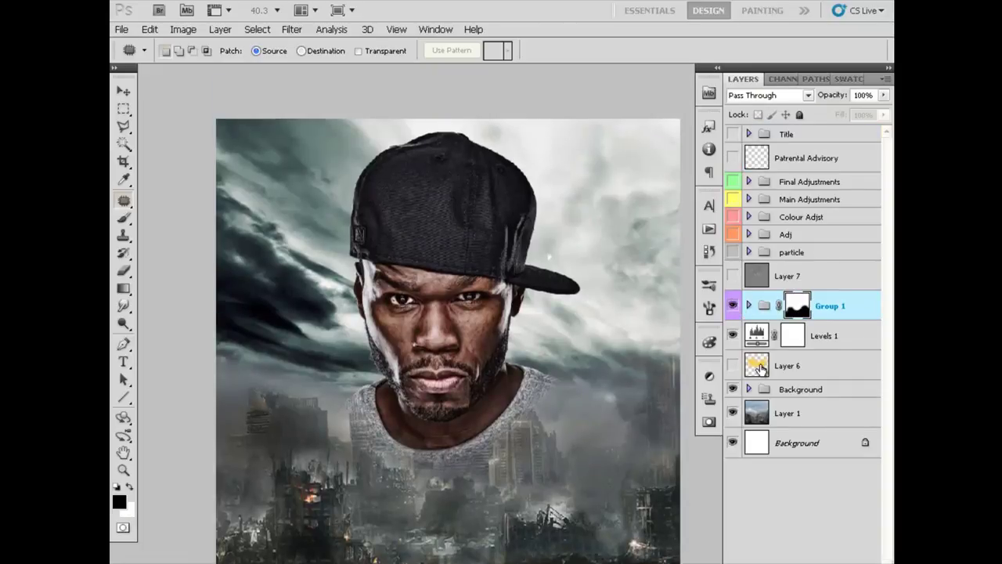
{"action": "left_click", "coordinate": [733, 307]}
{"action": "left_click", "coordinate": [733, 336]}
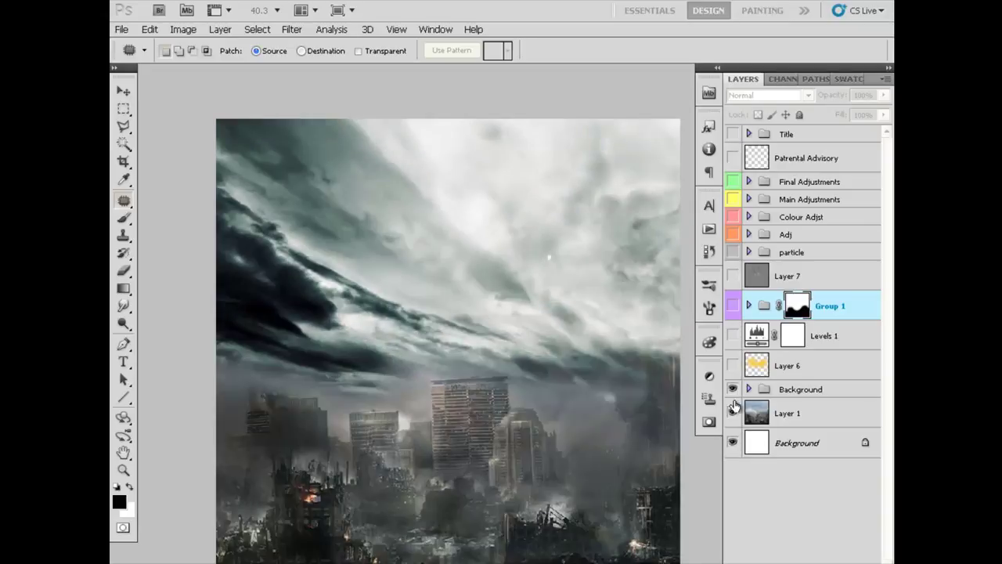
{"action": "left_click", "coordinate": [734, 389]}
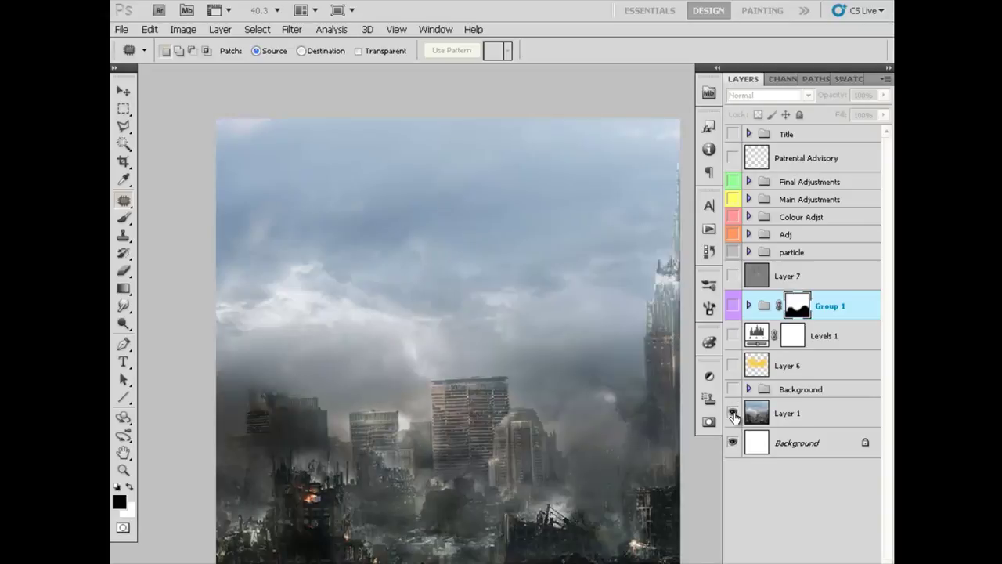
{"action": "scroll", "coordinate": [623, 384], "scroll_direction": "down", "scroll_amount": 2}
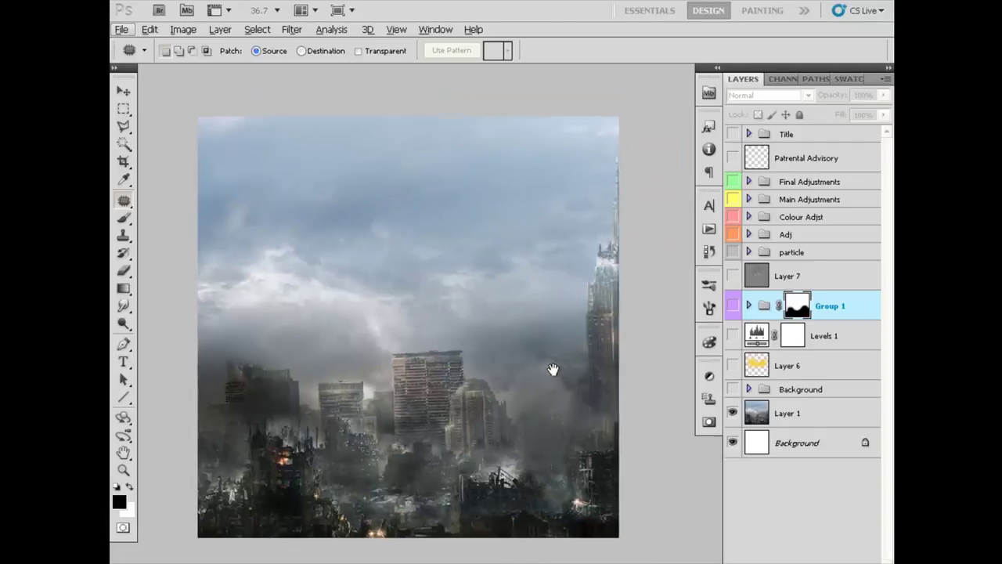
{"action": "left_click", "coordinate": [734, 414]}
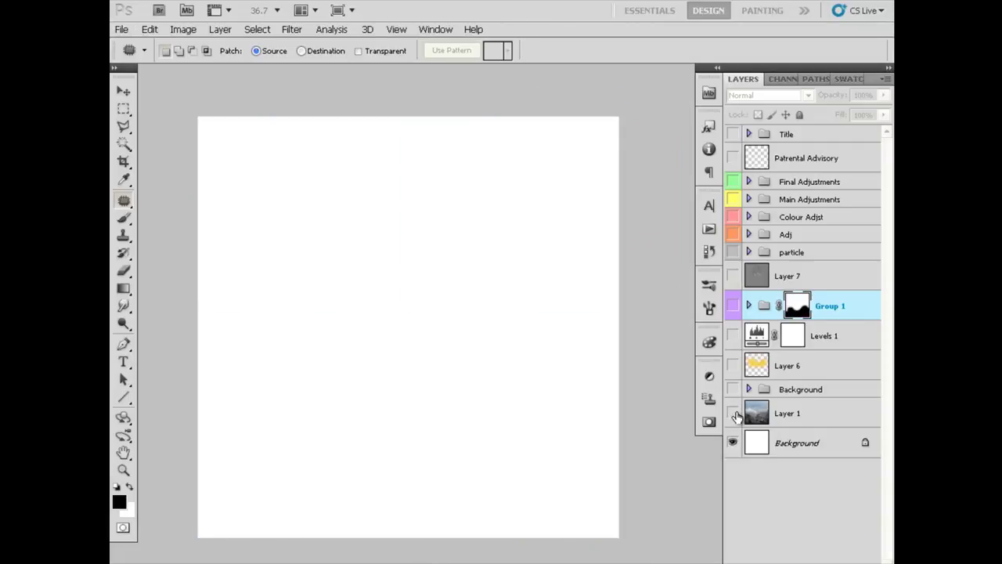
{"action": "left_click", "coordinate": [733, 414]}
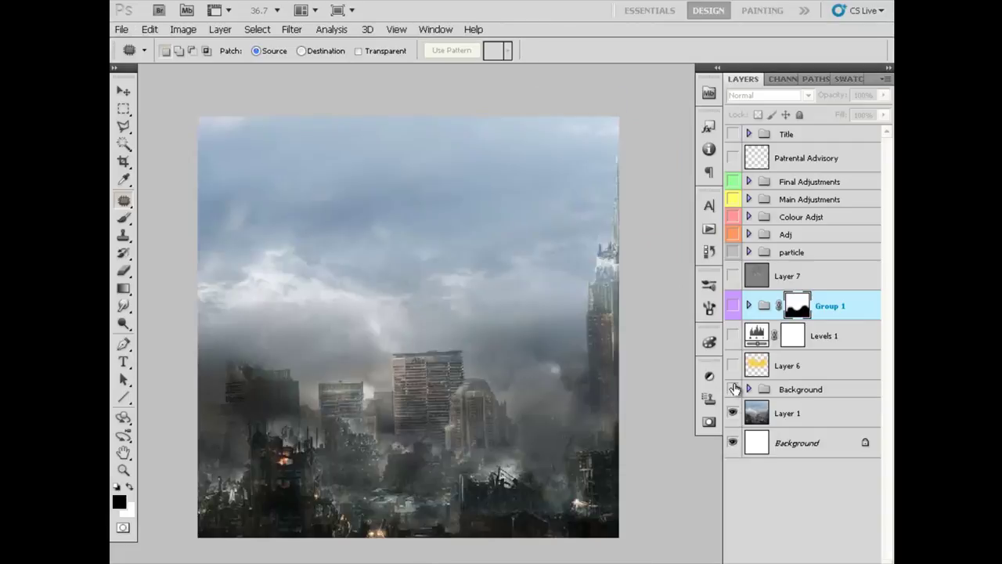
Step: Show the Background group, Layer 6, Levels 1 and Group 1 again to examine the sky, yellow glow and portrait
{"action": "left_click", "coordinate": [733, 389]}
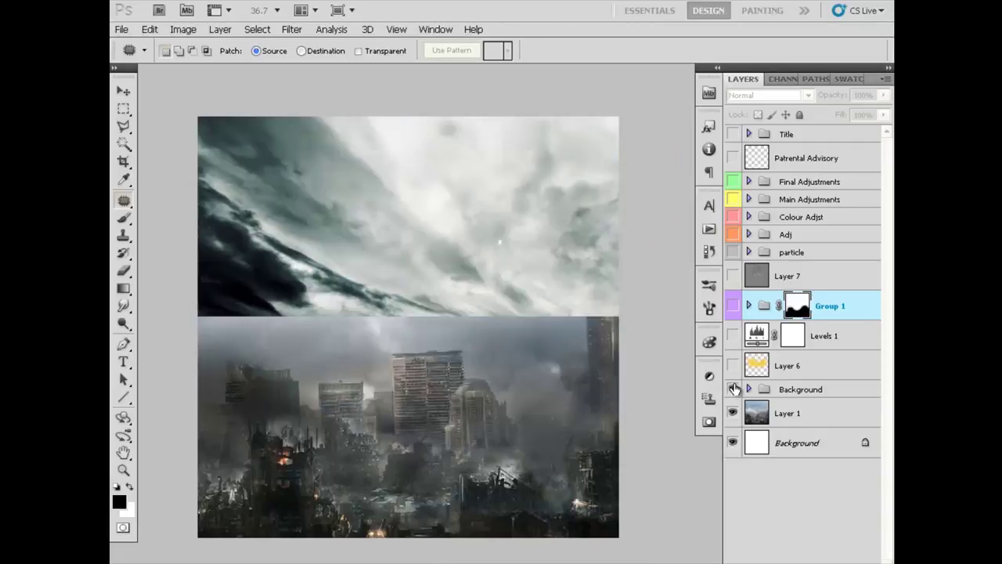
{"action": "left_click", "coordinate": [732, 335]}
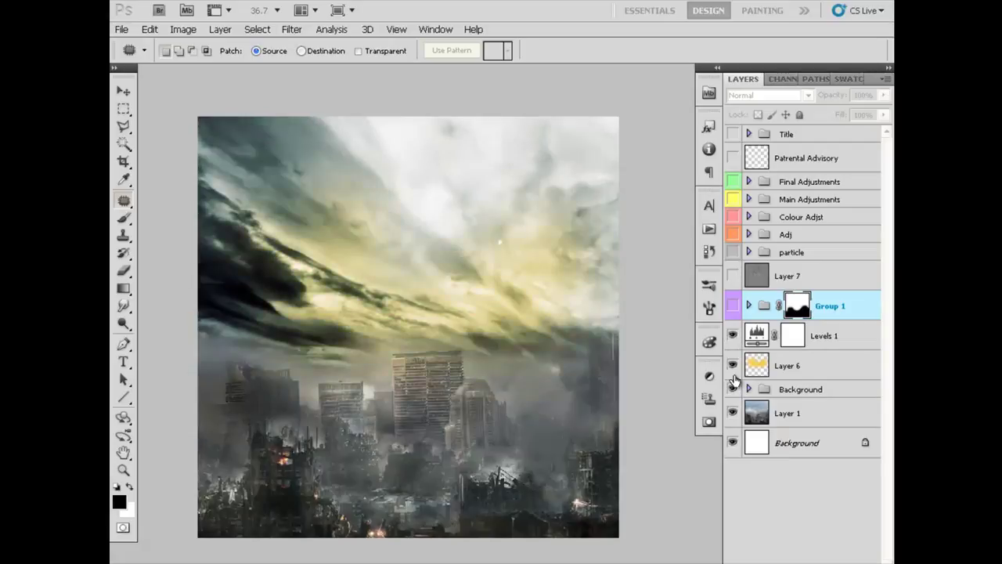
{"action": "left_click", "coordinate": [771, 370]}
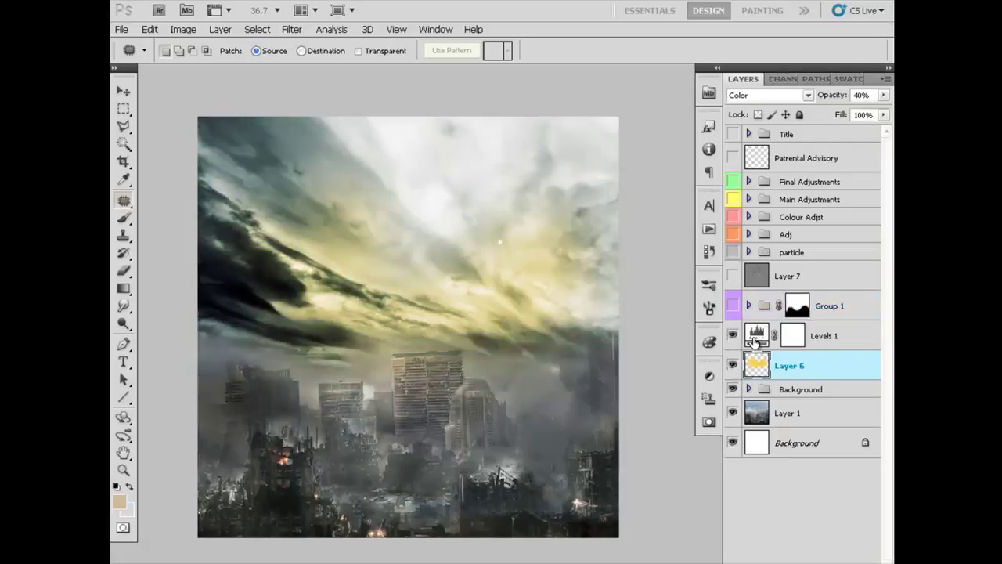
{"action": "left_click", "coordinate": [753, 345]}
{"action": "left_click", "coordinate": [734, 305]}
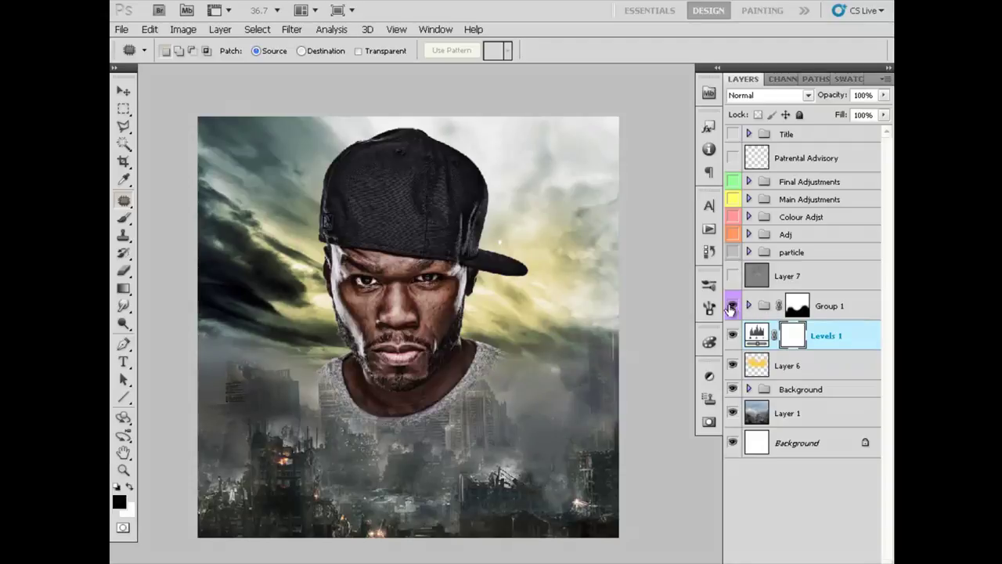
Step: Show Layer 7, the particle, Adj, Colour Adjst, Main Adjustments, Final Adjustments and Title groups, and the Patrental Advisory layer to review their effects
{"action": "left_click", "coordinate": [732, 252]}
{"action": "left_click", "coordinate": [732, 234]}
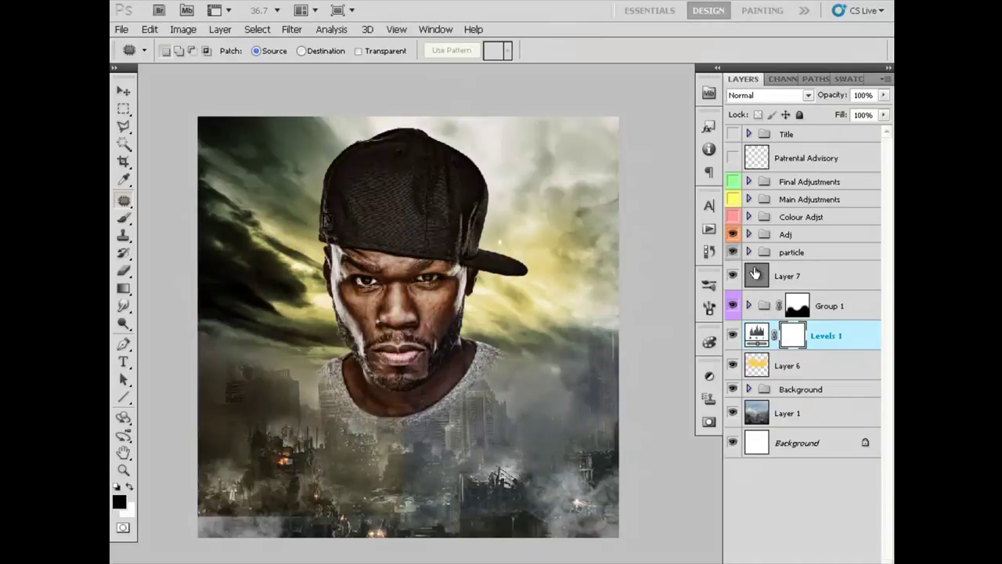
{"action": "left_click", "coordinate": [732, 217]}
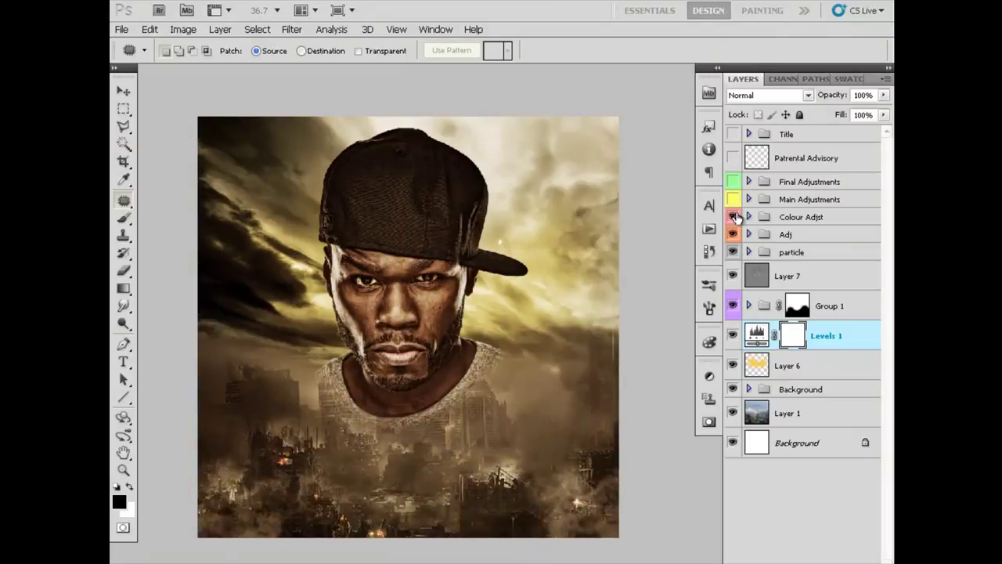
{"action": "left_click", "coordinate": [733, 199]}
{"action": "left_click", "coordinate": [733, 182]}
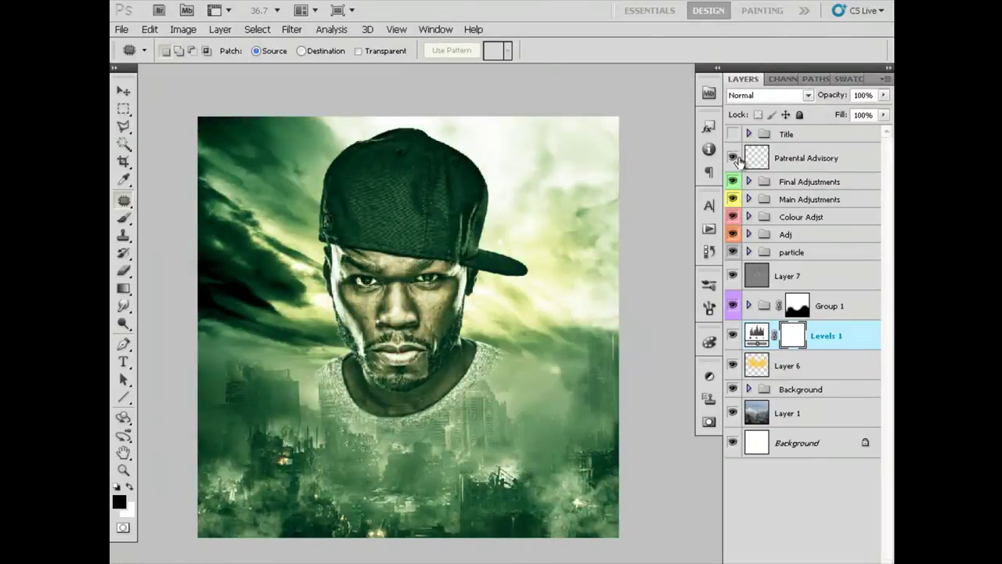
{"action": "left_click", "coordinate": [733, 157]}
{"action": "left_click", "coordinate": [732, 134]}
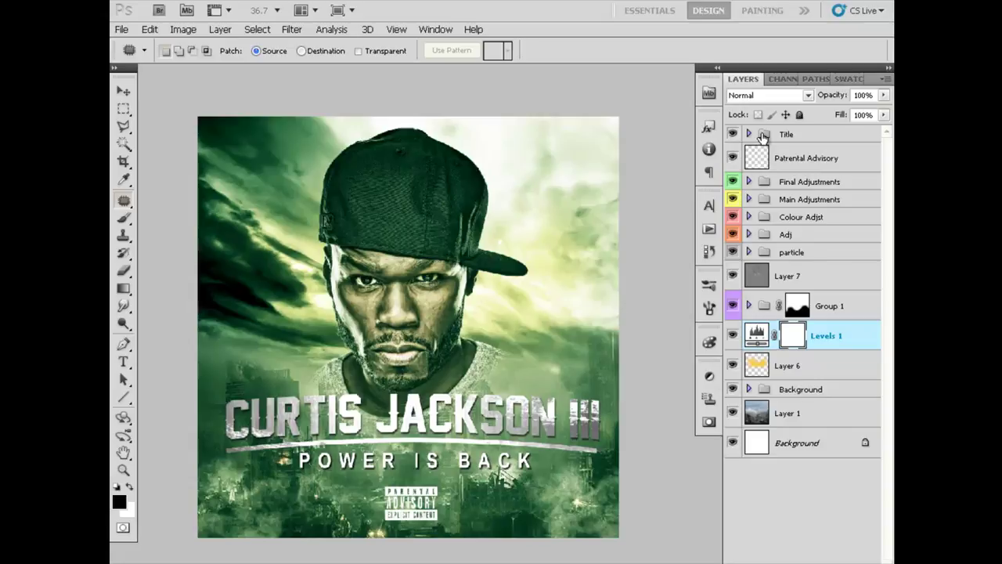
Step: Create a 1500 x 1500 pixel RGB document named 50 Cent Power at 300 pixels/inch with a white background
{"action": "key", "text": "ctrl+n"}
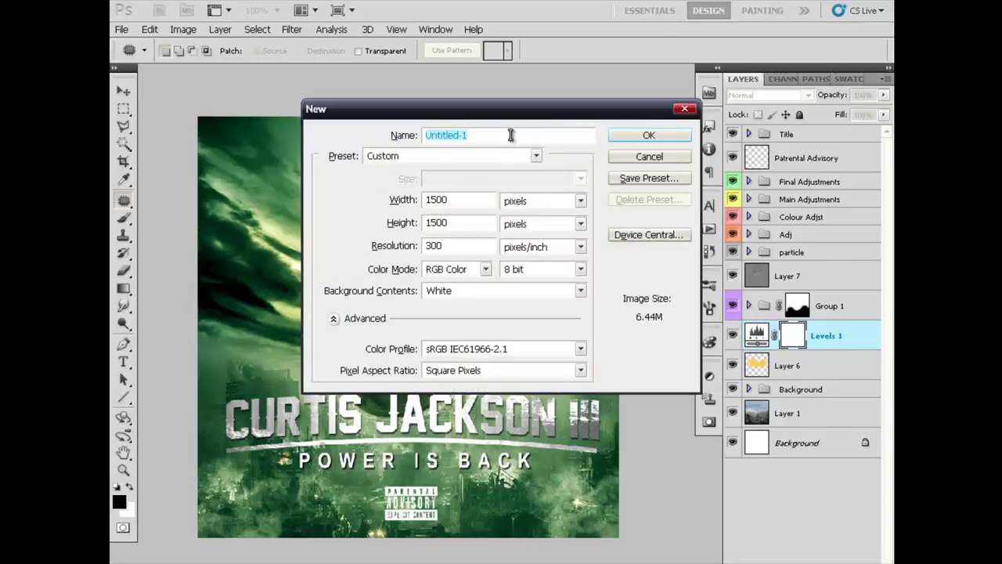
{"action": "type", "text": "50 X"}
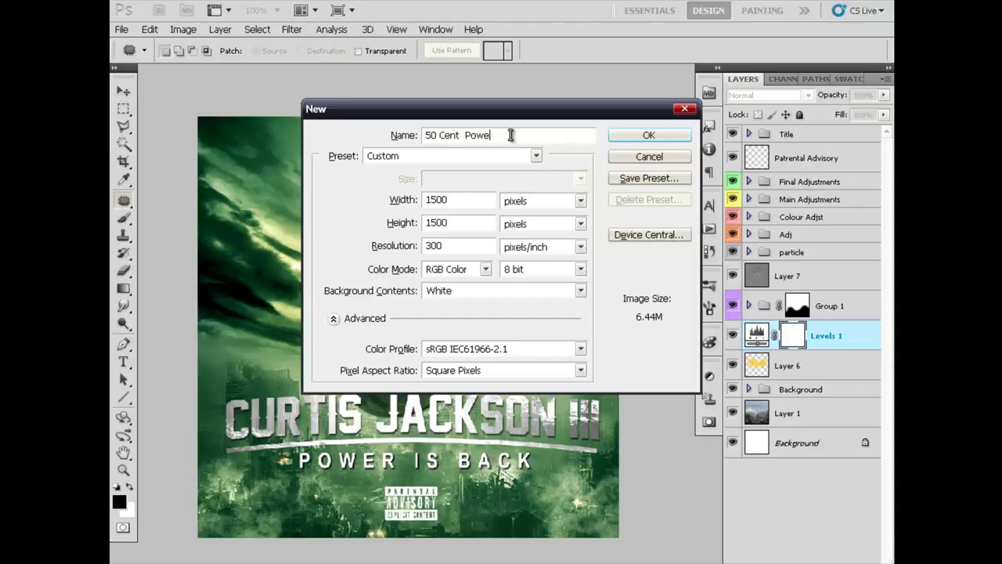
{"action": "key", "text": "Return"}
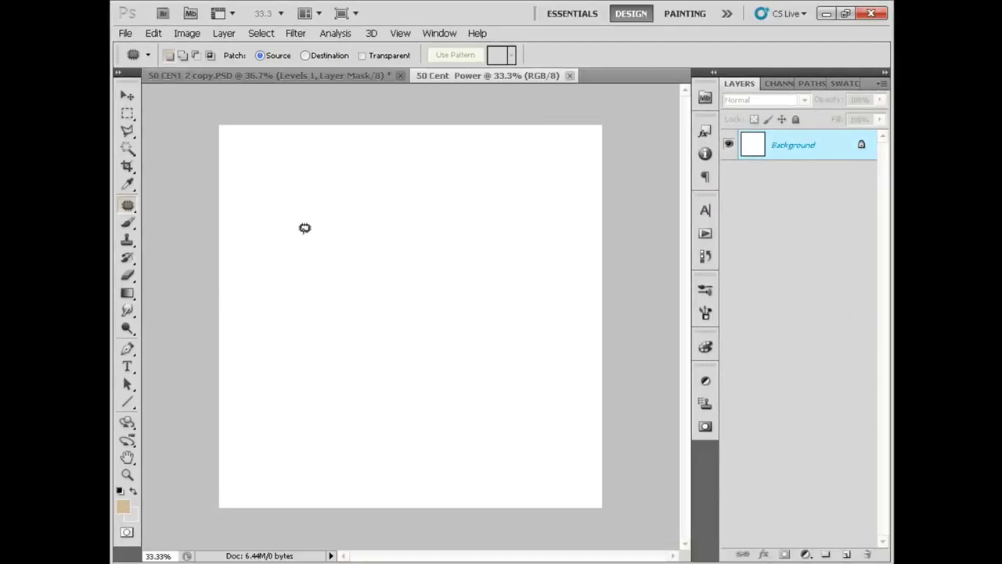
Step: Switch to the 50 Cent Stocks folder and open the Ruin CIty image in Photoshop
{"action": "key", "text": "v"}
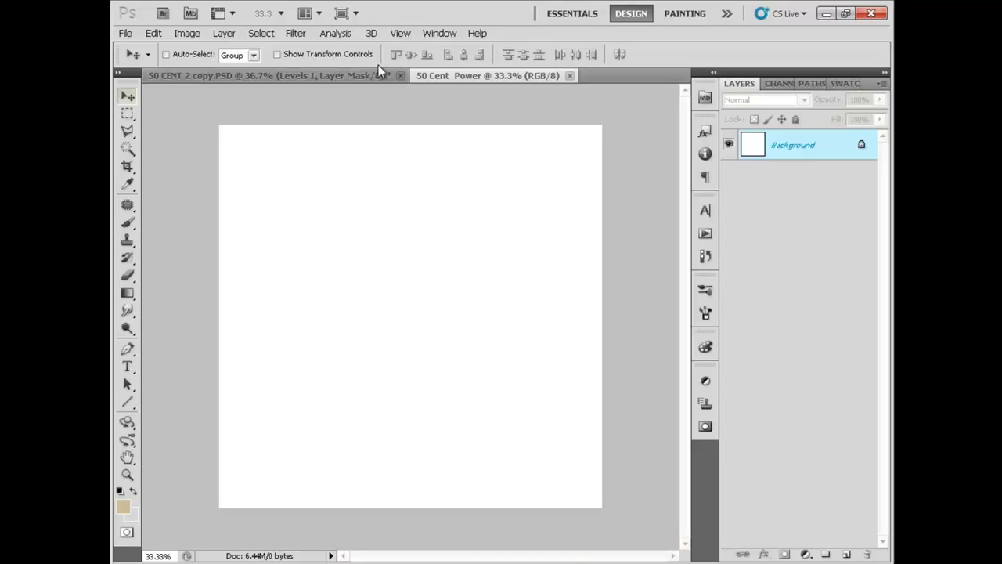
{"action": "middle_click", "coordinate": [457, 279]}
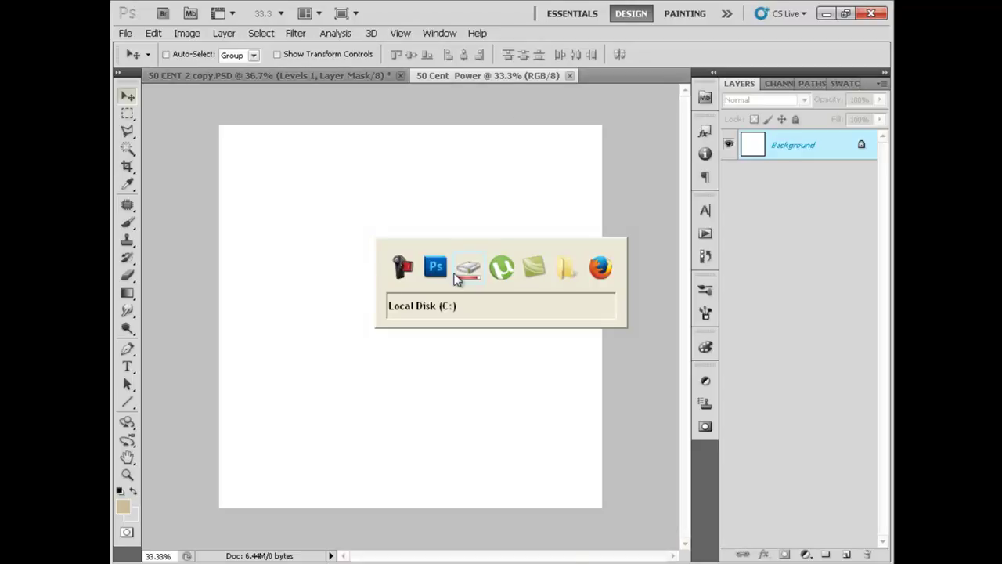
{"action": "scroll", "coordinate": [458, 279], "scroll_direction": "down", "scroll_amount": 2}
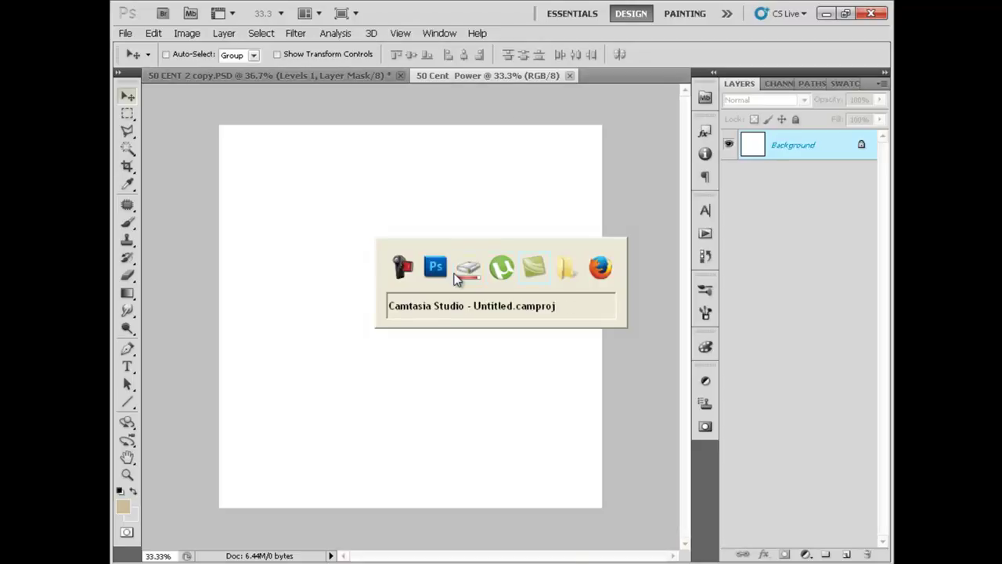
{"action": "scroll", "coordinate": [458, 276], "scroll_direction": "down", "scroll_amount": 1}
{"action": "left_click", "coordinate": [561, 213]}
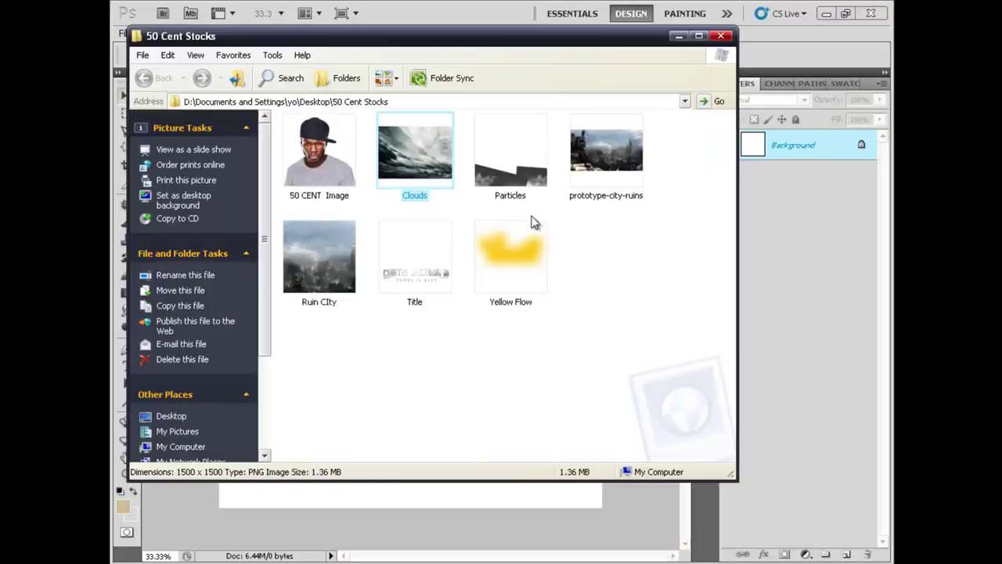
{"action": "double_click", "coordinate": [350, 262]}
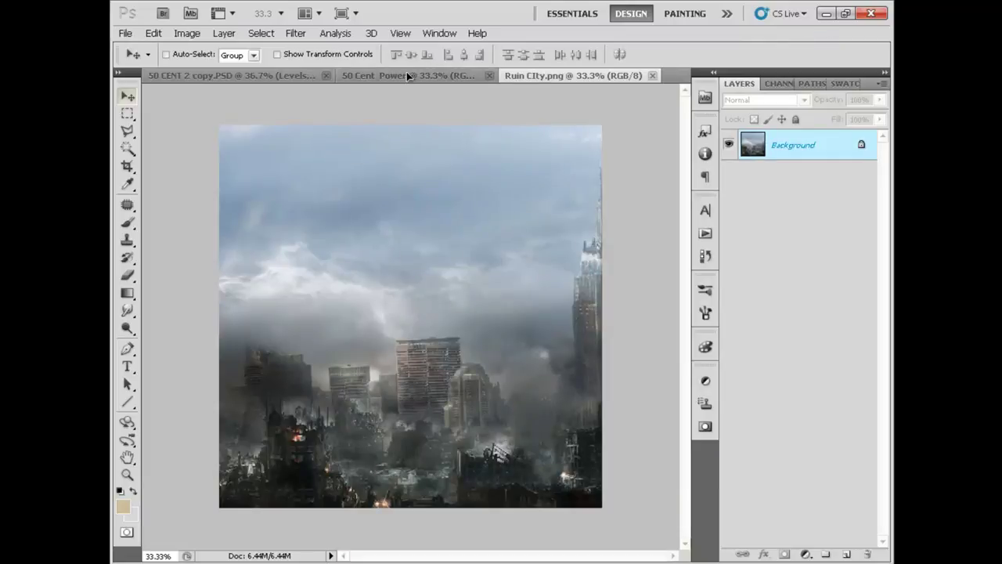
Step: Copy the Ruin CIty image into the 50 Cent Power document and nudge it until it fills the canvas
{"action": "left_click_drag", "start_coordinate": [404, 72], "coordinate": [436, 224]}
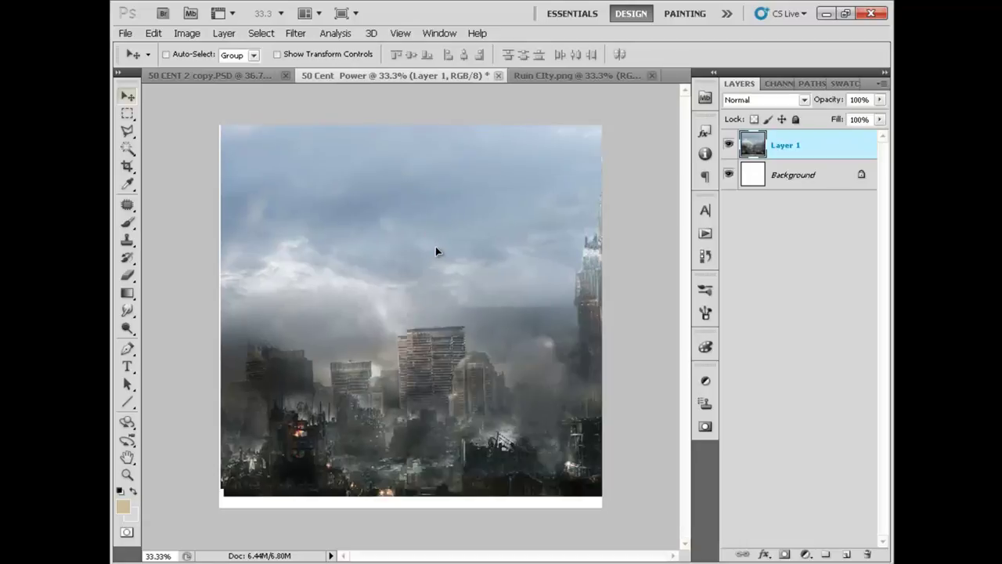
{"action": "key", "text": "ctrl+t"}
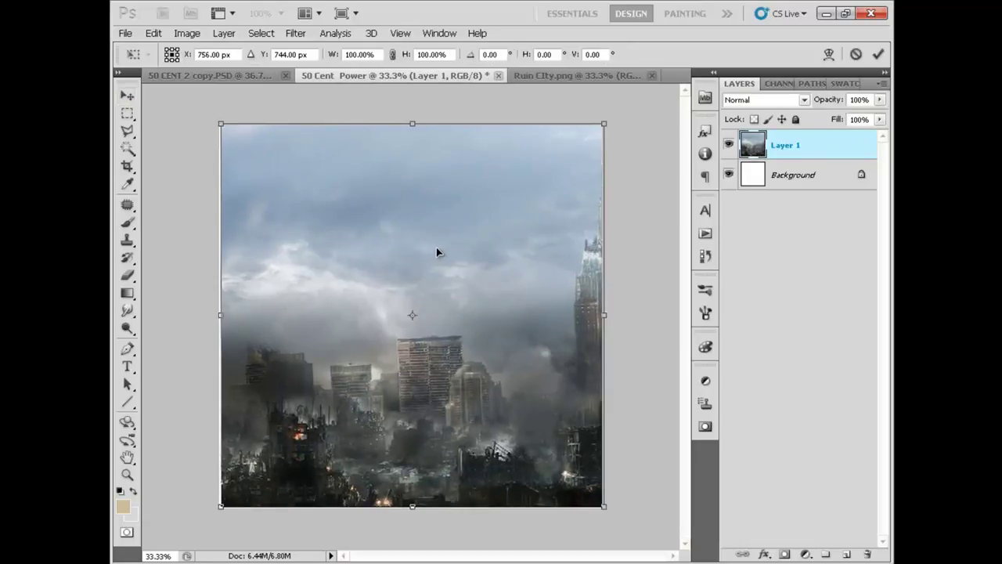
{"action": "key", "text": "Left"}
{"action": "key", "text": "Down"}
{"action": "key", "text": "Down"}
{"action": "key", "text": "Down"}
{"action": "key", "text": "Down"}
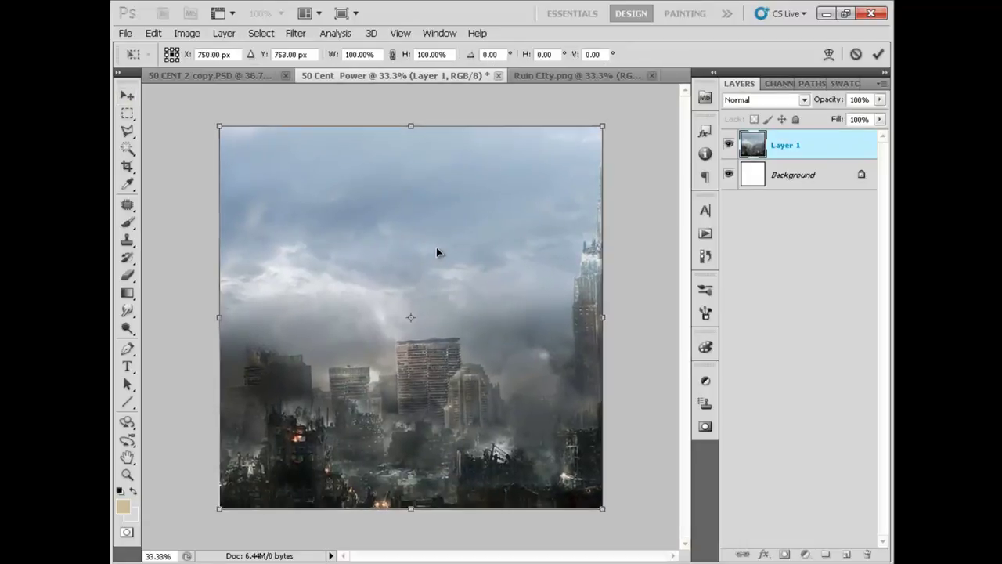
{"action": "key", "text": "Return"}
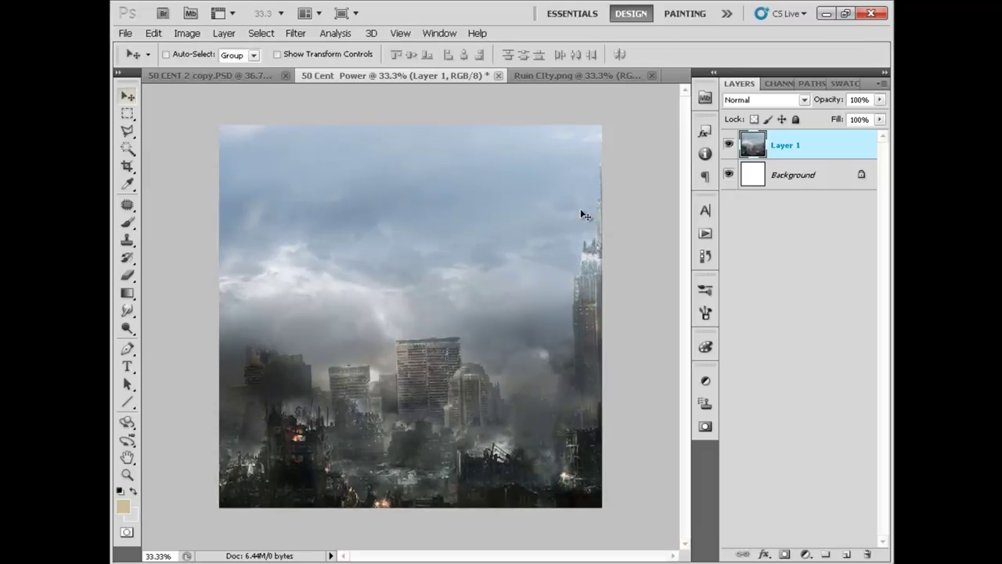
Step: Close the Ruin CIty document and open the Clouds image from the 50 Cent Stocks folder in Photoshop
{"action": "left_click", "coordinate": [579, 75]}
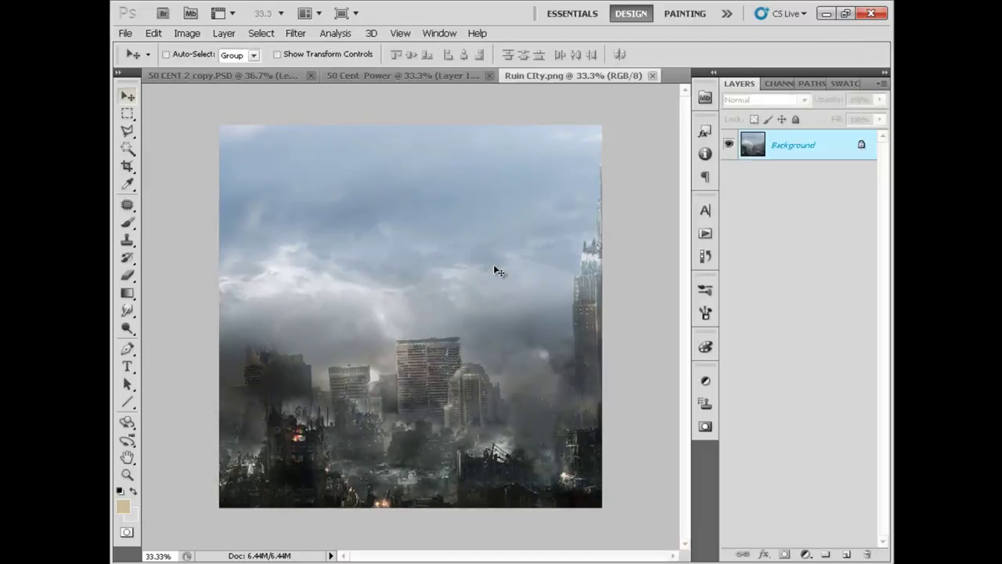
{"action": "key", "text": "ctrl+w"}
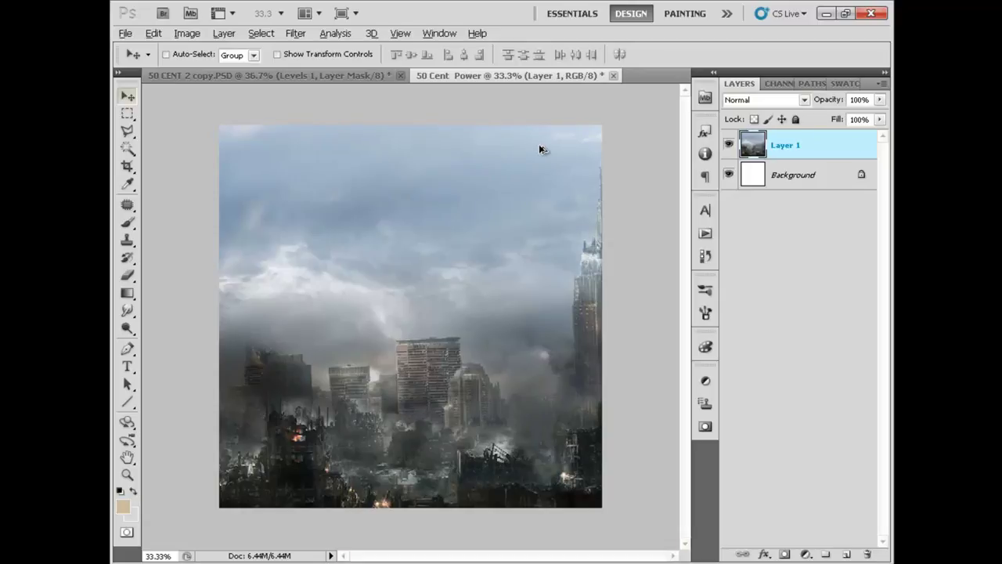
{"action": "key", "text": "alt+Tab"}
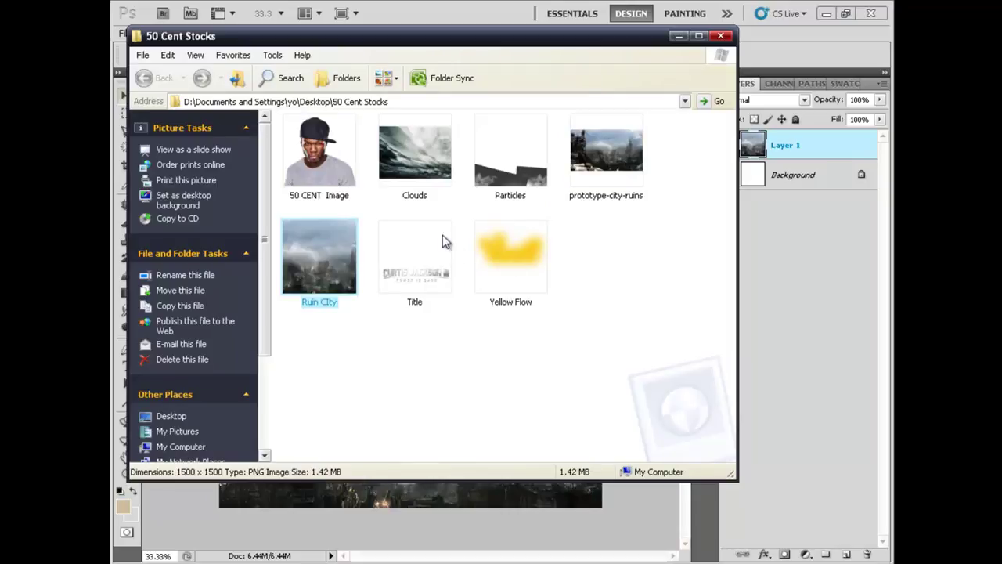
{"action": "left_click_drag", "start_coordinate": [405, 155], "coordinate": [630, 24]}
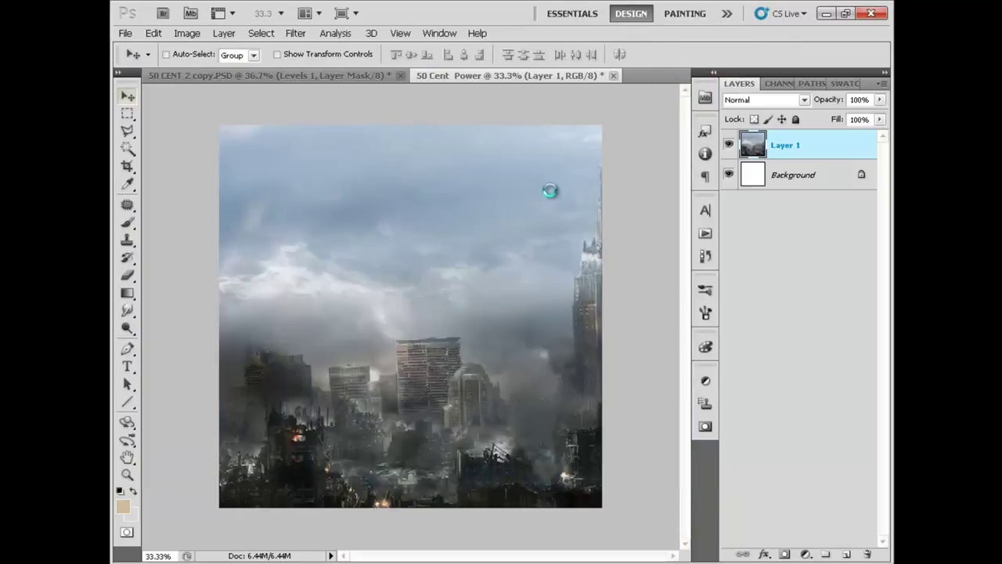
{"action": "left_click_drag", "start_coordinate": [395, 71], "coordinate": [463, 202]}
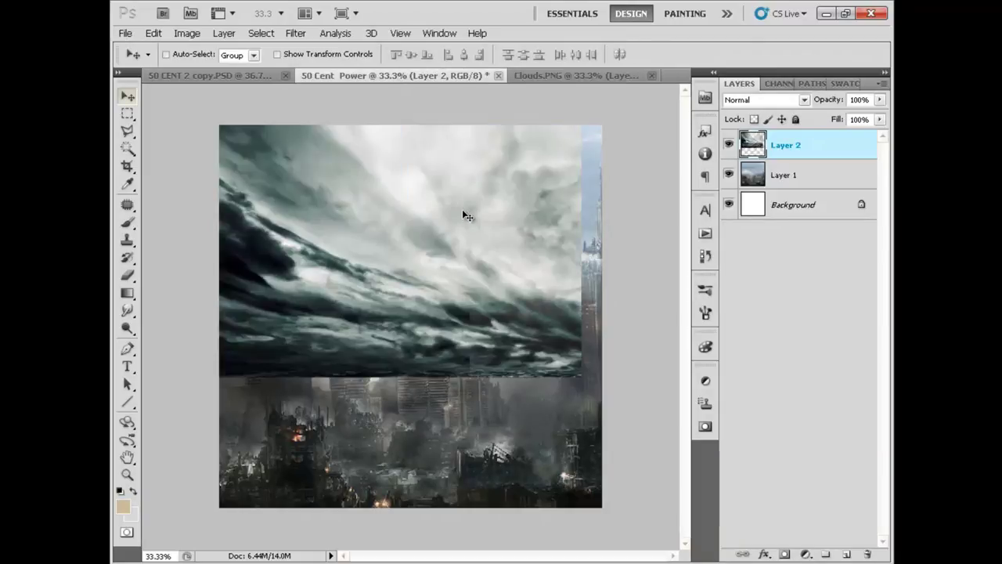
{"action": "key", "text": "ctrl+w"}
{"action": "left_click", "coordinate": [565, 232]}
{"action": "key", "text": "Delete"}
Step: Duplicate the Clouds image's layer into the 50 Cent Power document
{"action": "left_click", "coordinate": [588, 74]}
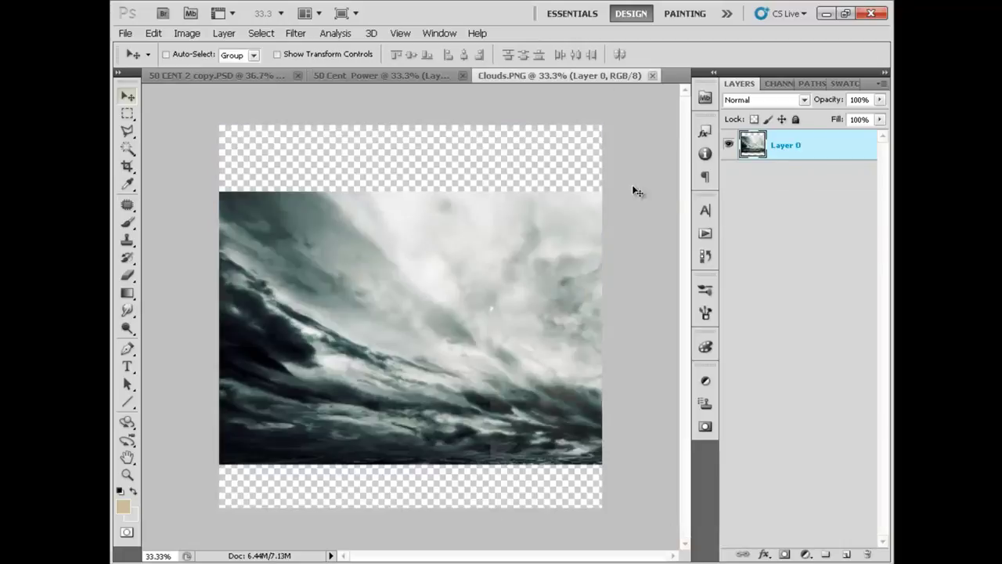
{"action": "right_click", "coordinate": [786, 150]}
{"action": "left_click", "coordinate": [711, 203]}
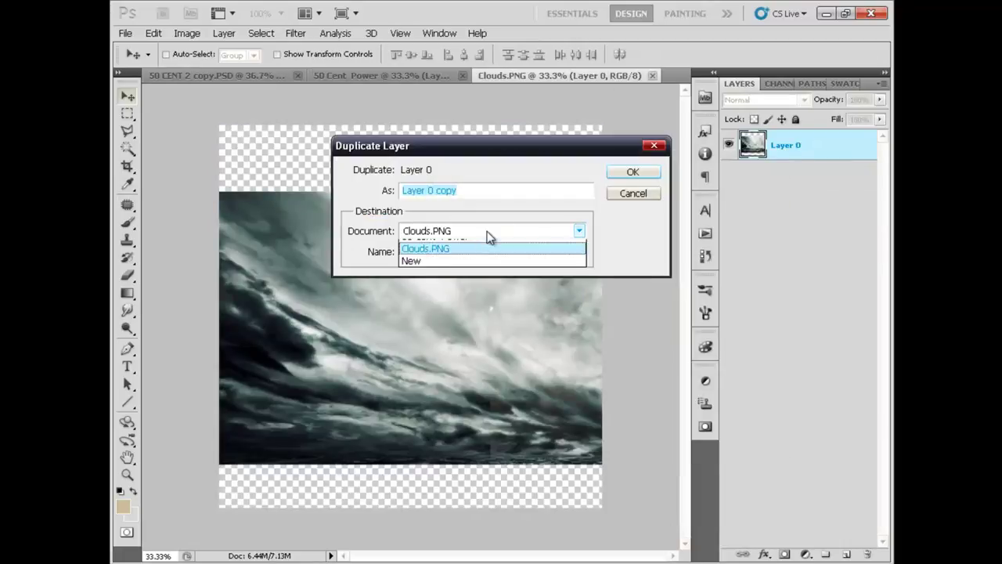
{"action": "left_click", "coordinate": [488, 232]}
{"action": "left_click", "coordinate": [453, 259]}
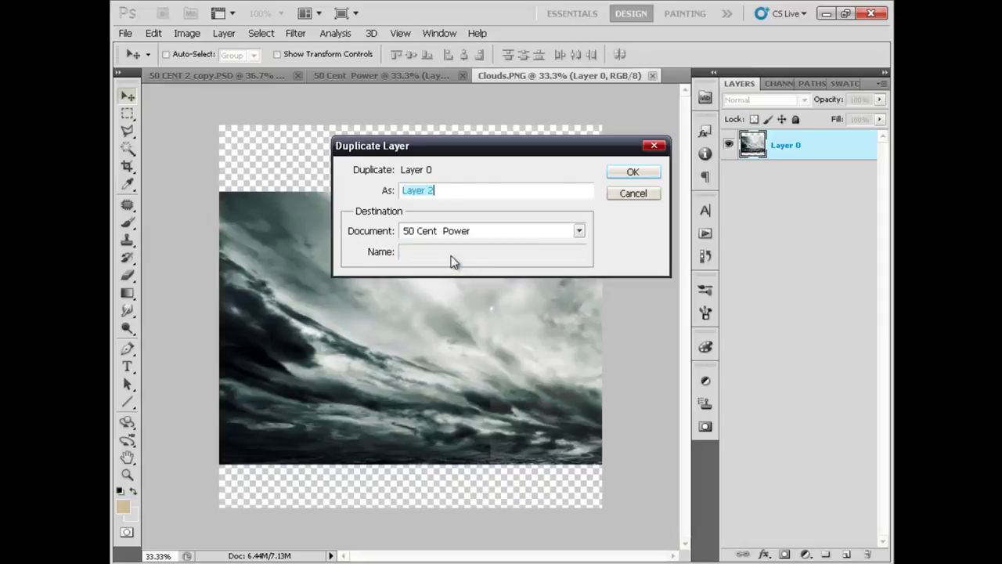
{"action": "left_click", "coordinate": [633, 172]}
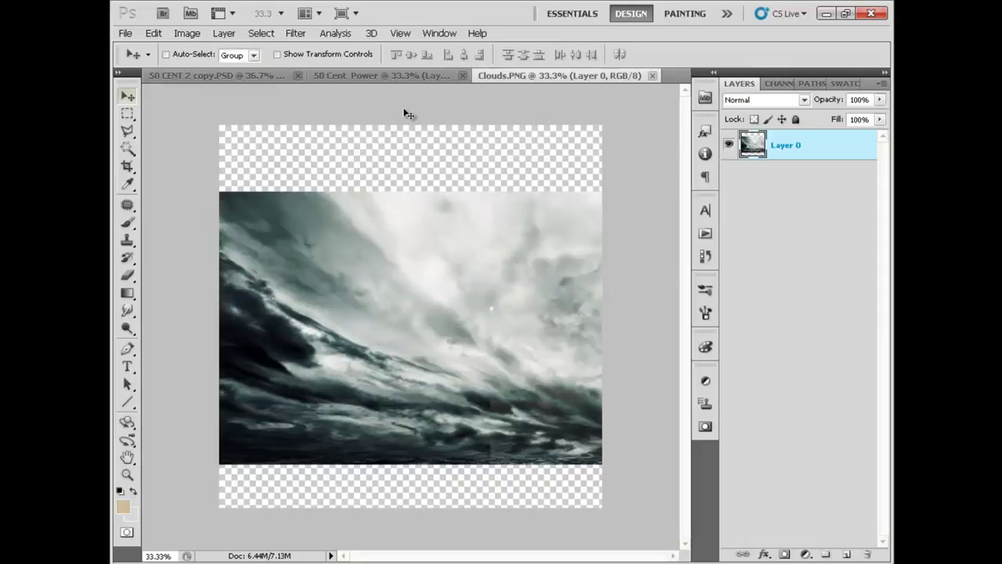
Step: Move the clouds layer up to fill the upper part of the 50 Cent Power canvas and add a layer mask to it
{"action": "left_click", "coordinate": [407, 77]}
{"action": "left_click_drag", "start_coordinate": [447, 277], "coordinate": [439, 212]}
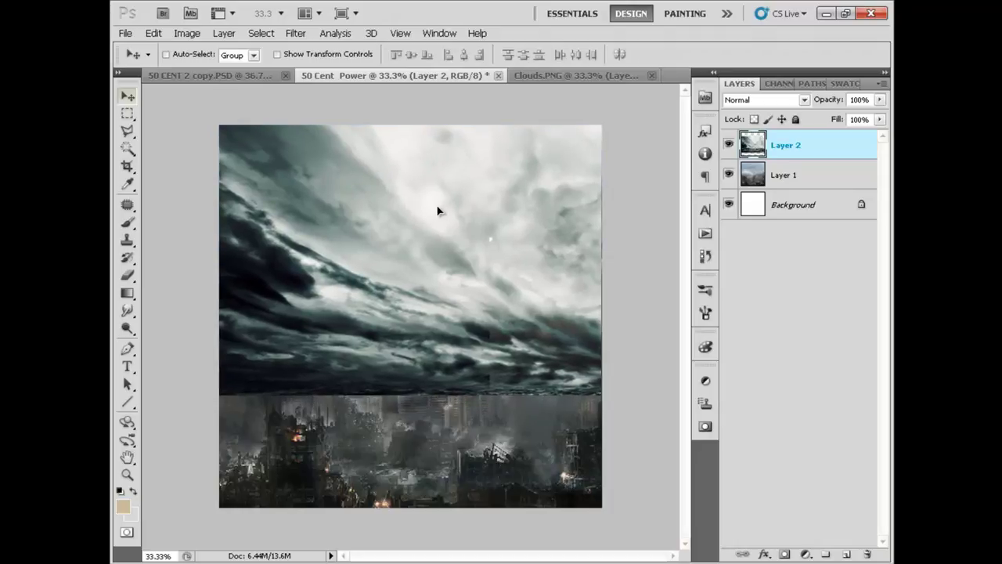
{"action": "left_click", "coordinate": [784, 556]}
Step: Paint black on the clouds layer's mask with a soft 500 px brush along the lower cloud edge to blend it into the city
{"action": "key", "text": "b"}
{"action": "key", "text": "bracketleft"}
{"action": "key", "text": "bracketleft"}
{"action": "key", "text": "bracketleft"}
{"action": "key", "text": "bracketleft"}
{"action": "key", "text": "bracketleft"}
{"action": "key", "text": "bracketleft"}
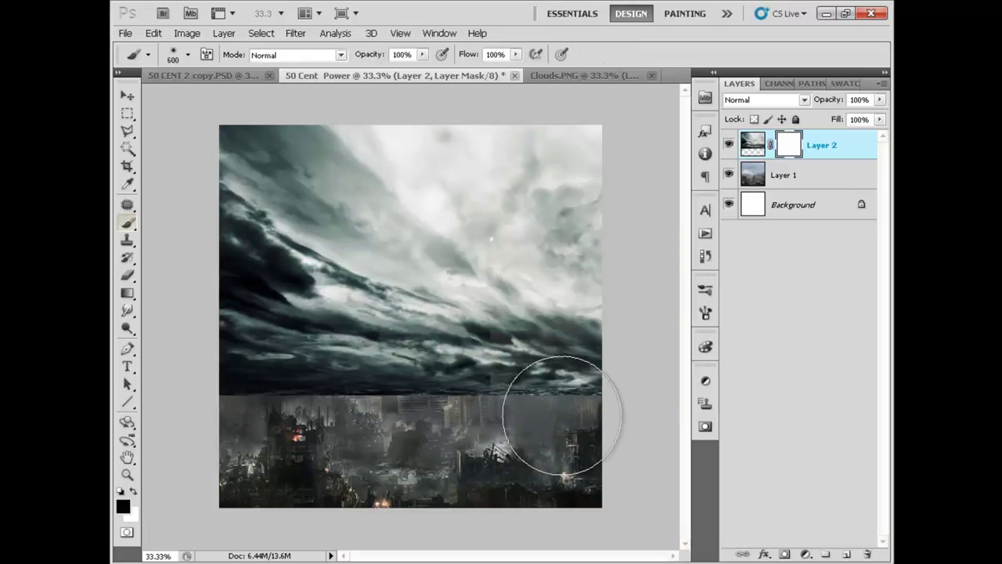
{"action": "key", "text": "bracketleft"}
{"action": "mouse_move", "coordinate": [637, 353]}
{"action": "left_mouse_down"}
{"action": "mouse_move", "coordinate": [616, 376]}
{"action": "mouse_move", "coordinate": [529, 406]}
{"action": "mouse_move", "coordinate": [416, 412]}
{"action": "mouse_move", "coordinate": [356, 396]}
{"action": "mouse_move", "coordinate": [405, 394]}
{"action": "mouse_move", "coordinate": [190, 369]}
{"action": "left_mouse_up"}
{"action": "mouse_move", "coordinate": [242, 387]}
{"action": "left_mouse_down"}
{"action": "mouse_move", "coordinate": [384, 407]}
{"action": "mouse_move", "coordinate": [478, 403]}
{"action": "mouse_move", "coordinate": [432, 391]}
{"action": "mouse_move", "coordinate": [509, 395]}
{"action": "mouse_move", "coordinate": [422, 383]}
{"action": "mouse_move", "coordinate": [550, 402]}
{"action": "mouse_move", "coordinate": [605, 363]}
{"action": "mouse_move", "coordinate": [606, 414]}
{"action": "mouse_move", "coordinate": [602, 387]}
{"action": "mouse_move", "coordinate": [512, 303]}
{"action": "mouse_move", "coordinate": [667, 247]}
{"action": "mouse_move", "coordinate": [611, 251]}
{"action": "left_mouse_up"}
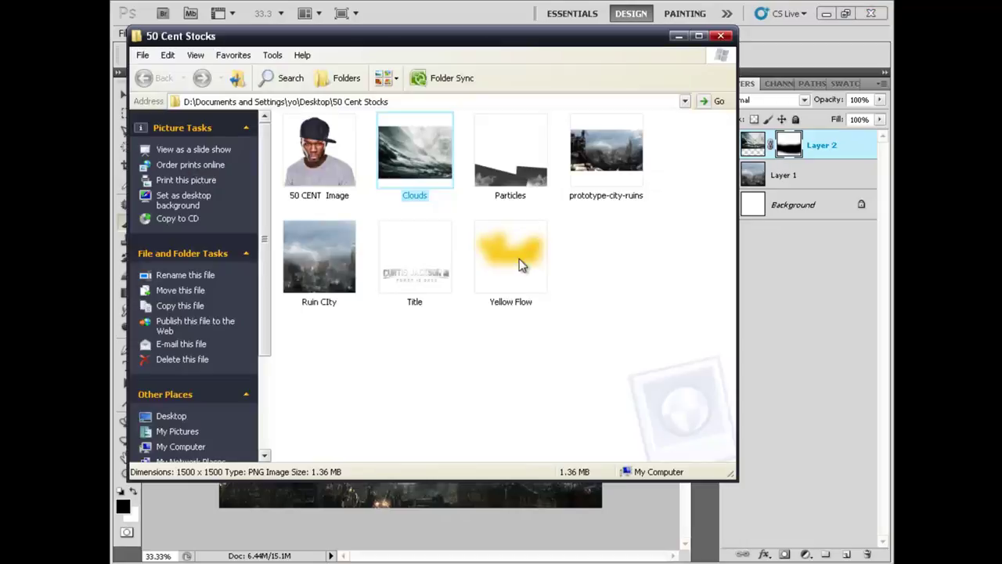
Step: Open the Yellow Flow image from the 50 Cent Stocks folder in Photoshop and close the Clouds document
{"action": "left_click_drag", "start_coordinate": [519, 261], "coordinate": [613, 66]}
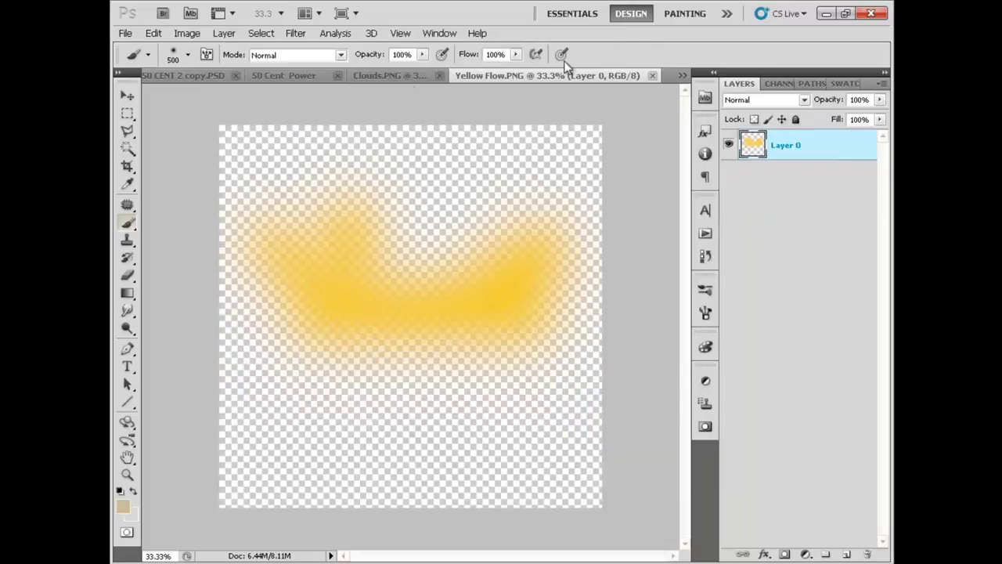
{"action": "left_click", "coordinate": [370, 72]}
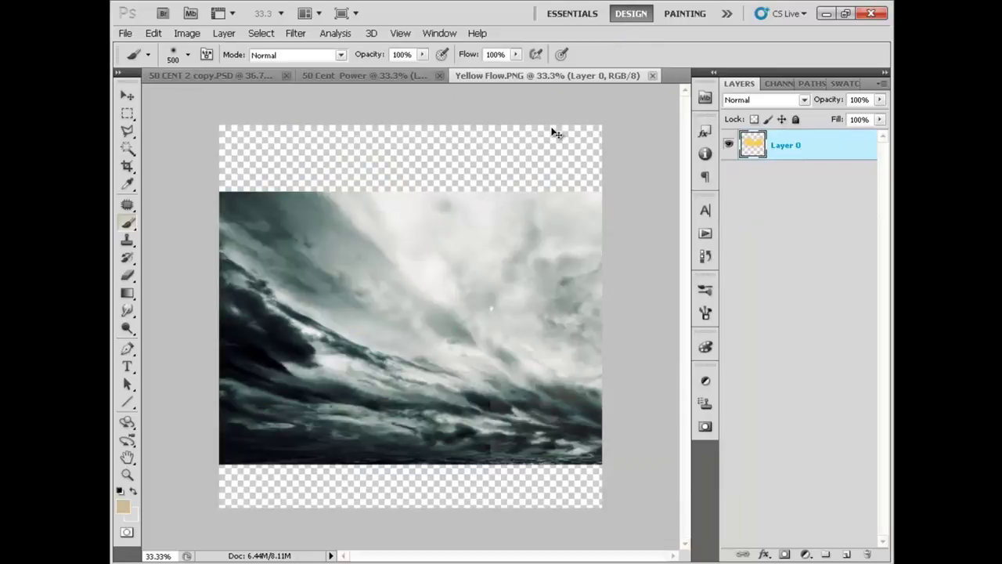
Step: Duplicate the Yellow Flow image's layer into the 50 Cent Power document
{"action": "right_click", "coordinate": [839, 153]}
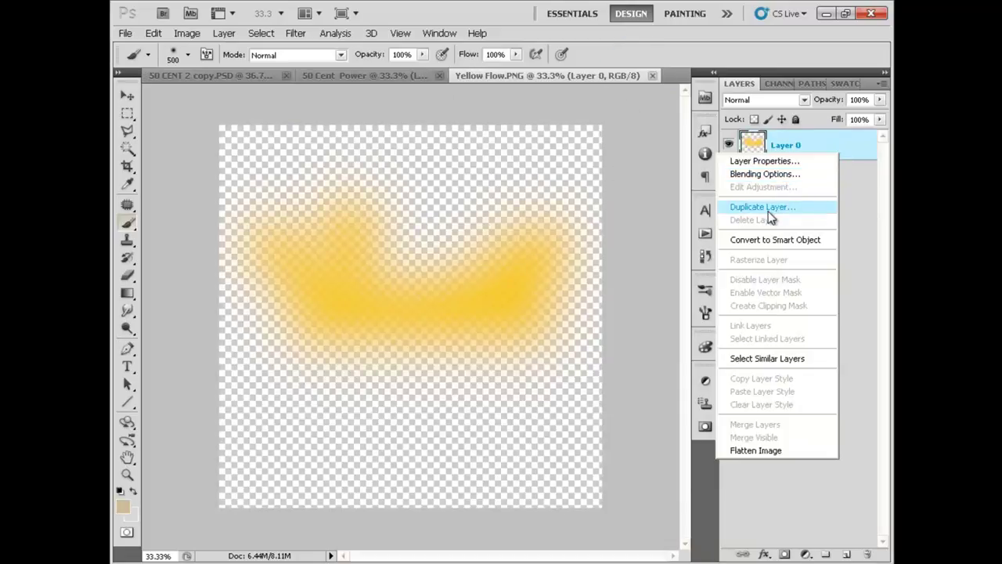
{"action": "left_click", "coordinate": [763, 207]}
{"action": "left_click", "coordinate": [479, 232]}
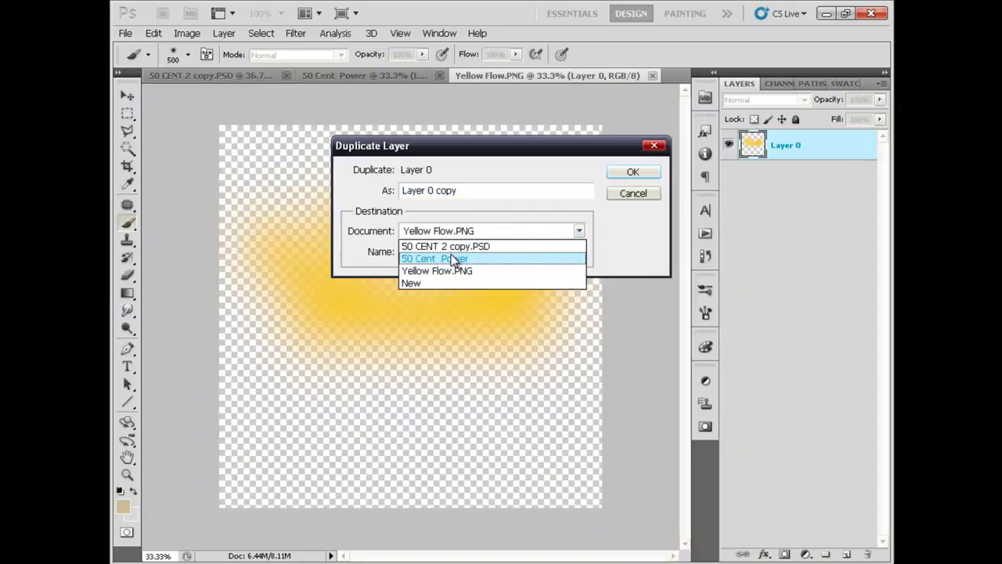
{"action": "left_click", "coordinate": [438, 257]}
{"action": "left_click", "coordinate": [611, 172]}
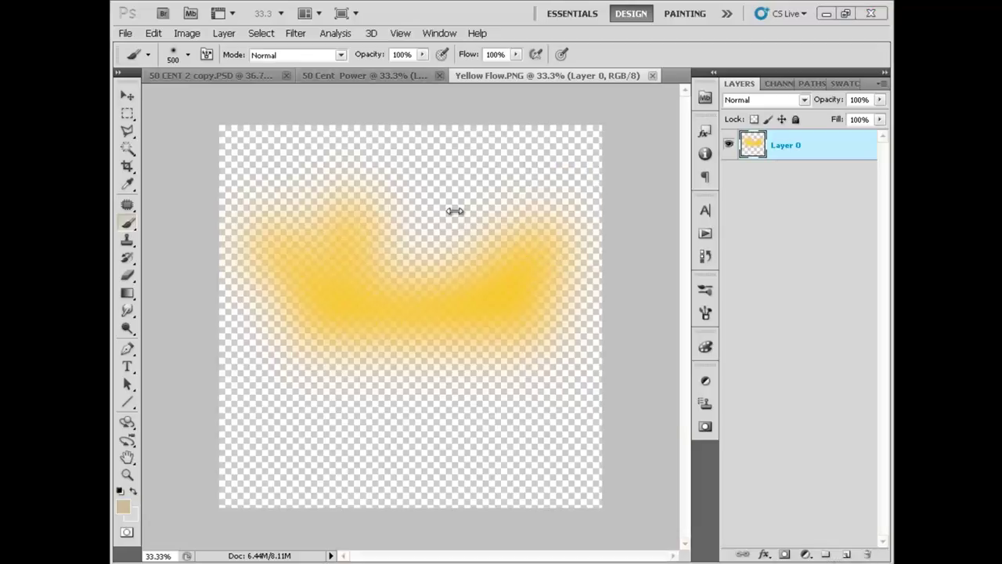
{"action": "left_click_drag", "start_coordinate": [416, 264], "coordinate": [493, 307]}
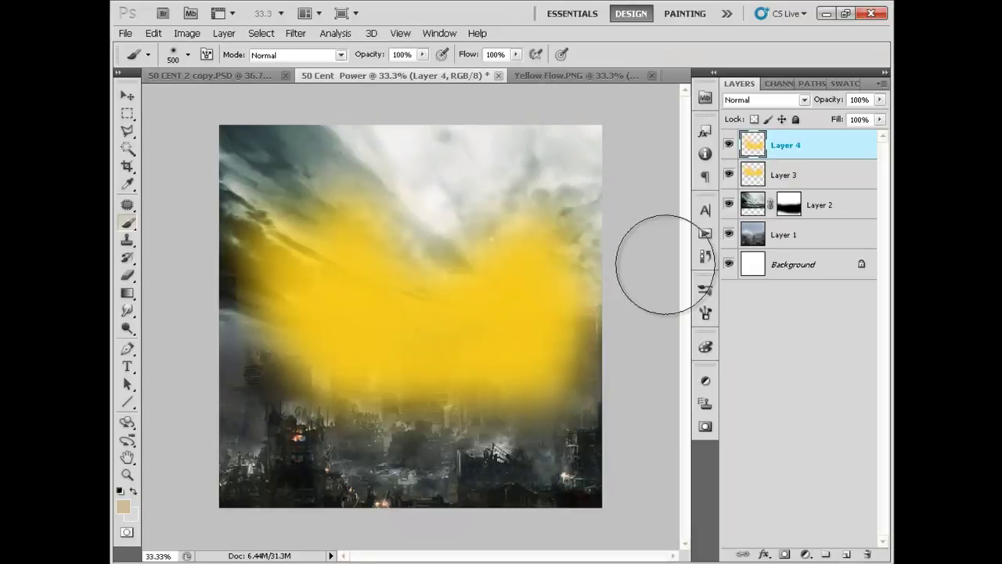
{"action": "key", "text": "ctrl+z"}
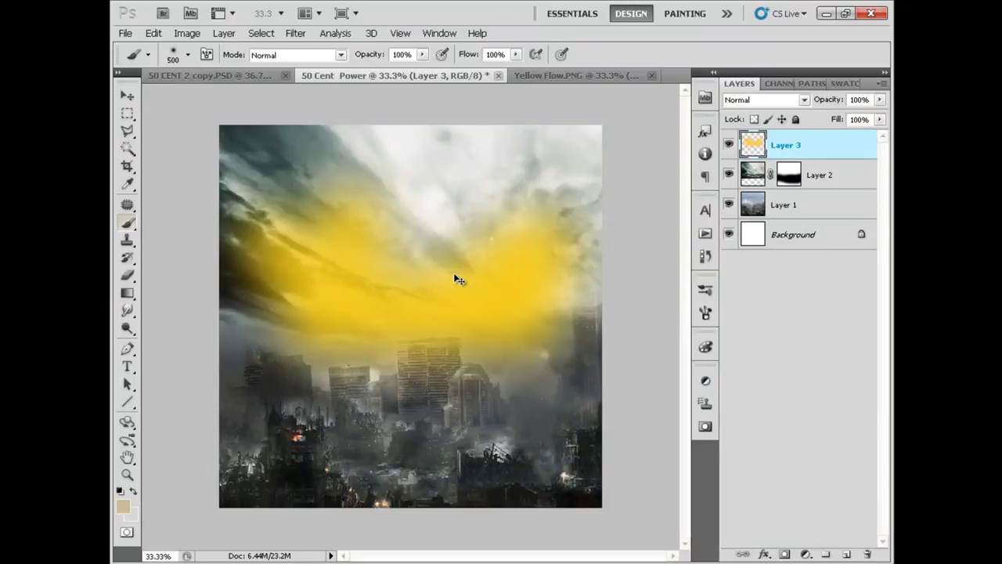
{"action": "key", "text": "ctrl+alt+z"}
Step: Try the Screen blend mode on the yellow glow layer and settle on Color
{"action": "left_click", "coordinate": [756, 102]}
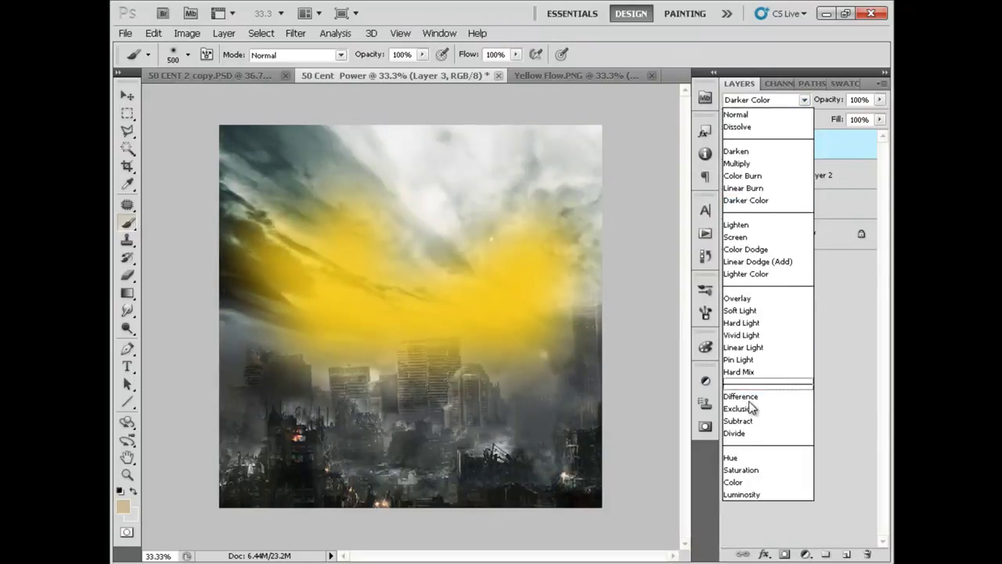
{"action": "left_click", "coordinate": [748, 494]}
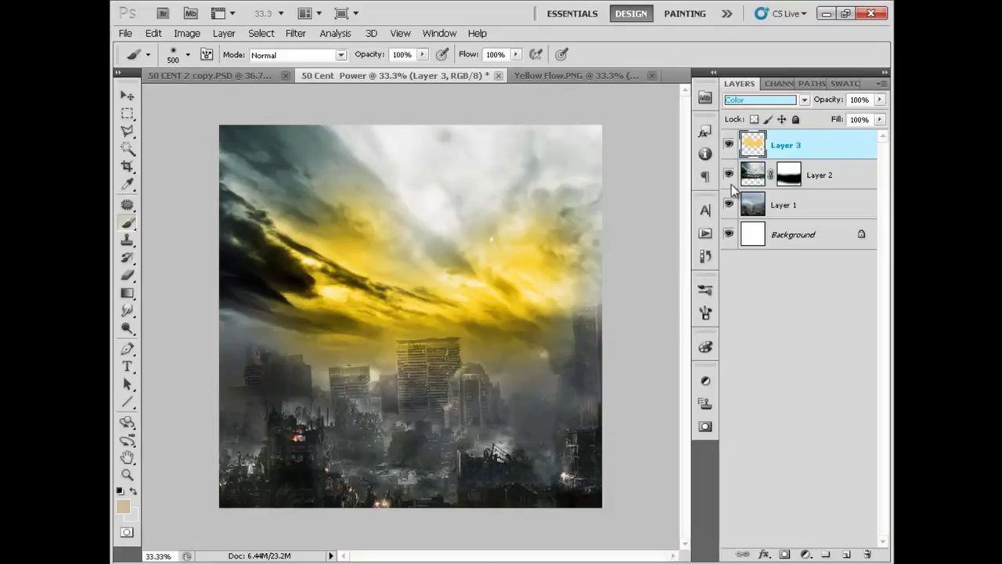
{"action": "left_click", "coordinate": [800, 101]}
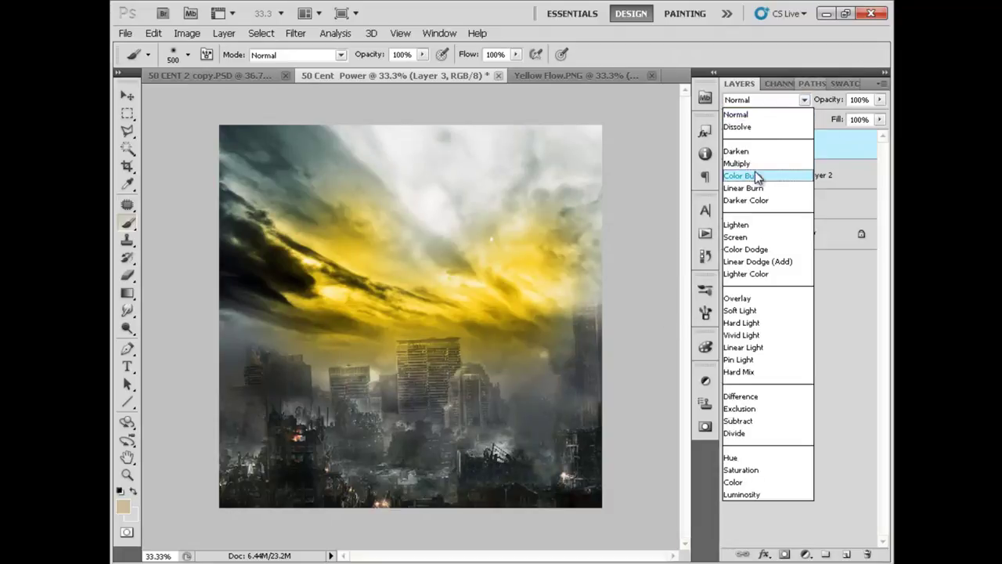
{"action": "left_click", "coordinate": [750, 234]}
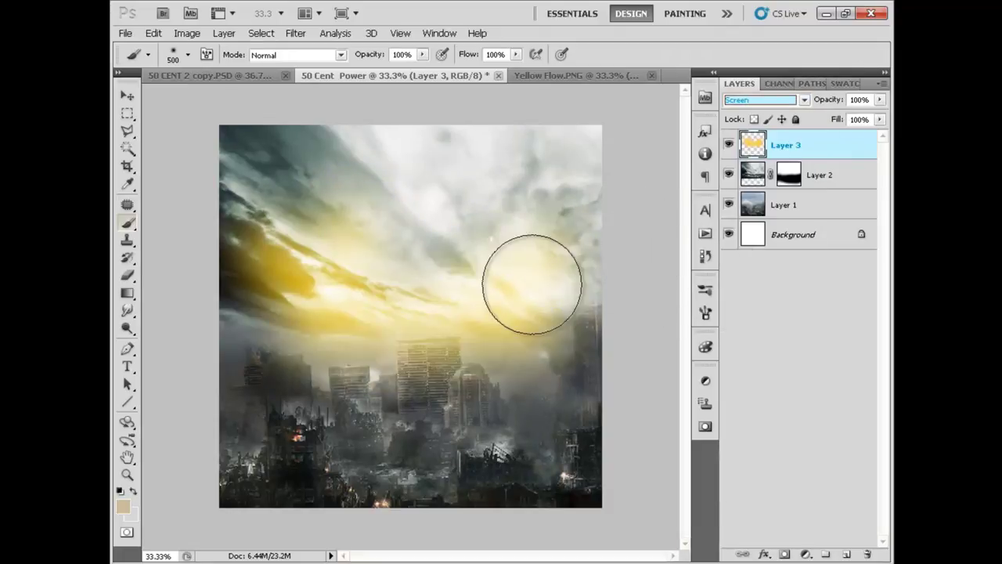
{"action": "left_click", "coordinate": [787, 100]}
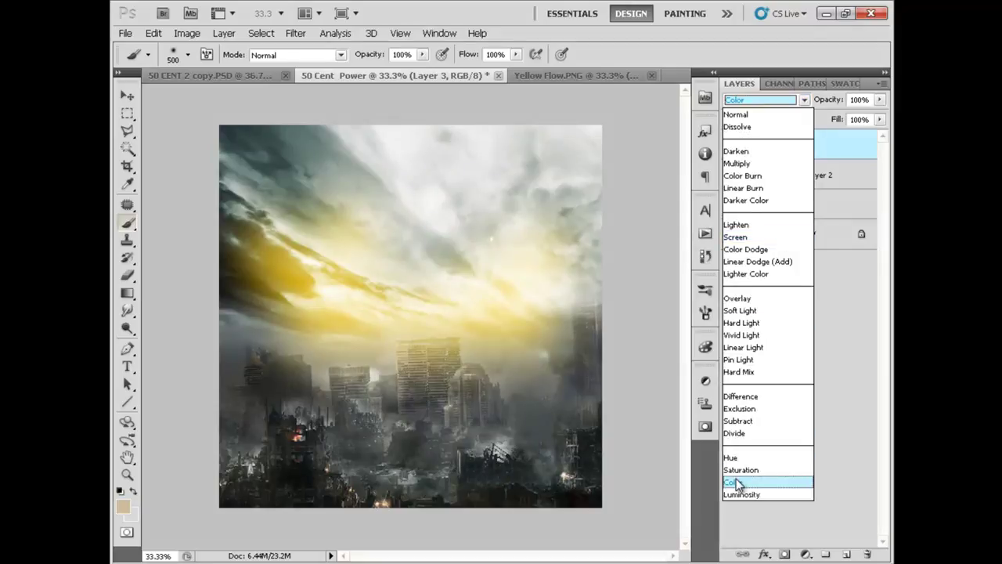
{"action": "left_click", "coordinate": [736, 481]}
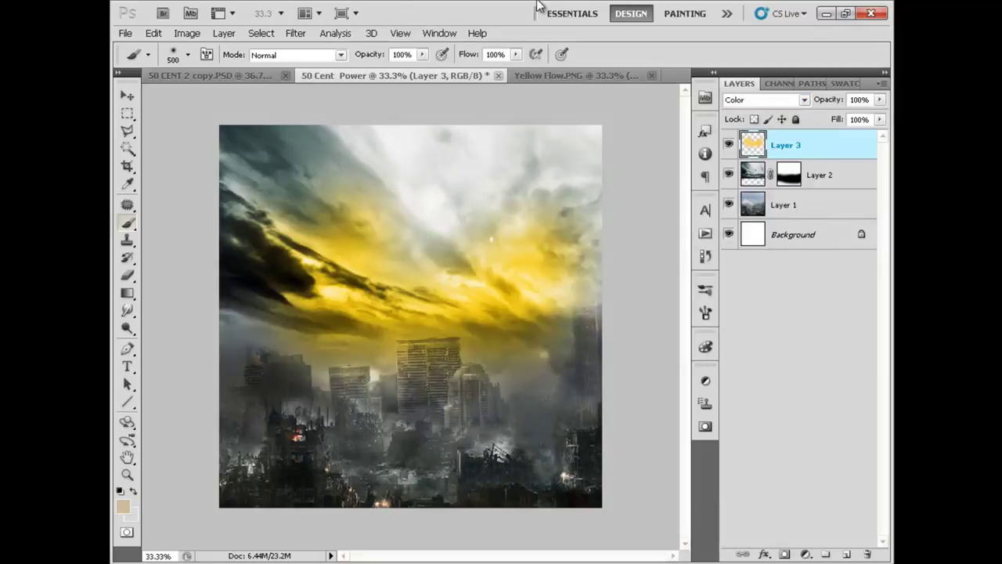
Step: Set the yellow glow layer's opacity to 40%
{"action": "left_click", "coordinate": [859, 101]}
{"action": "type", "text": "40"}
{"action": "key", "text": "Return"}
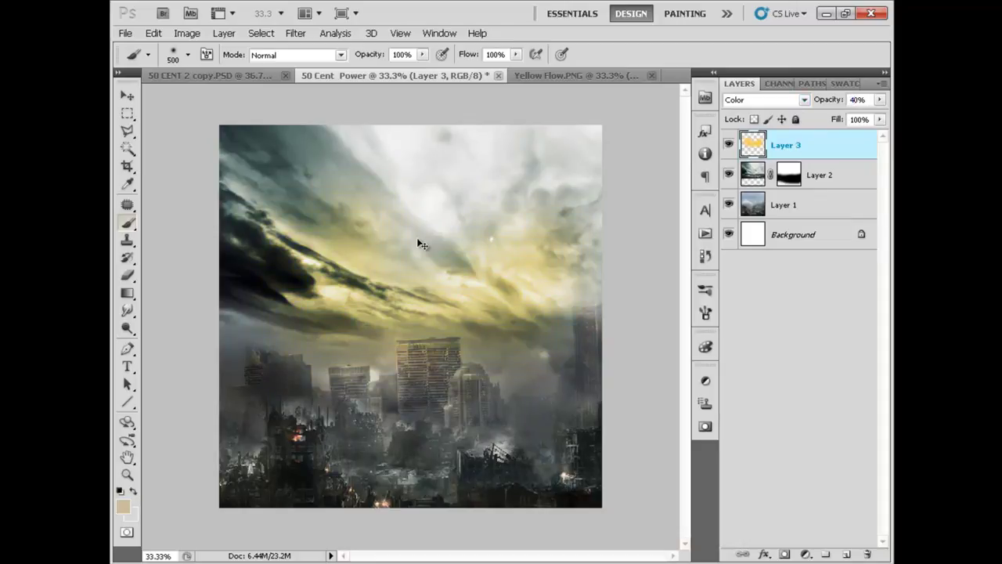
Step: Switch to the 50 Cent Stocks folder, open 50 CENT Image in Photoshop and inspect the face up close
{"action": "key", "text": "alt+Tab"}
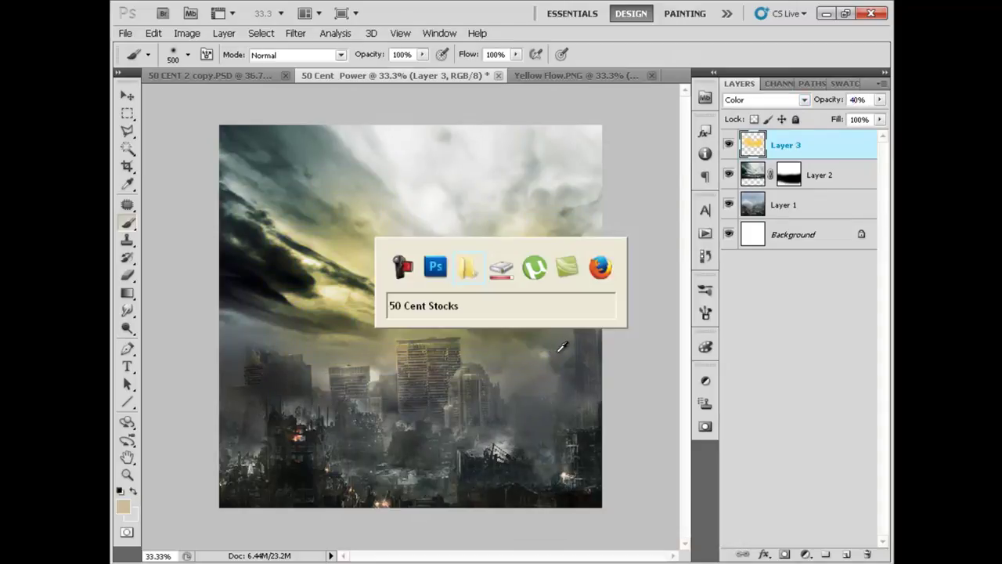
{"action": "left_click_drag", "start_coordinate": [356, 205], "coordinate": [514, 36]}
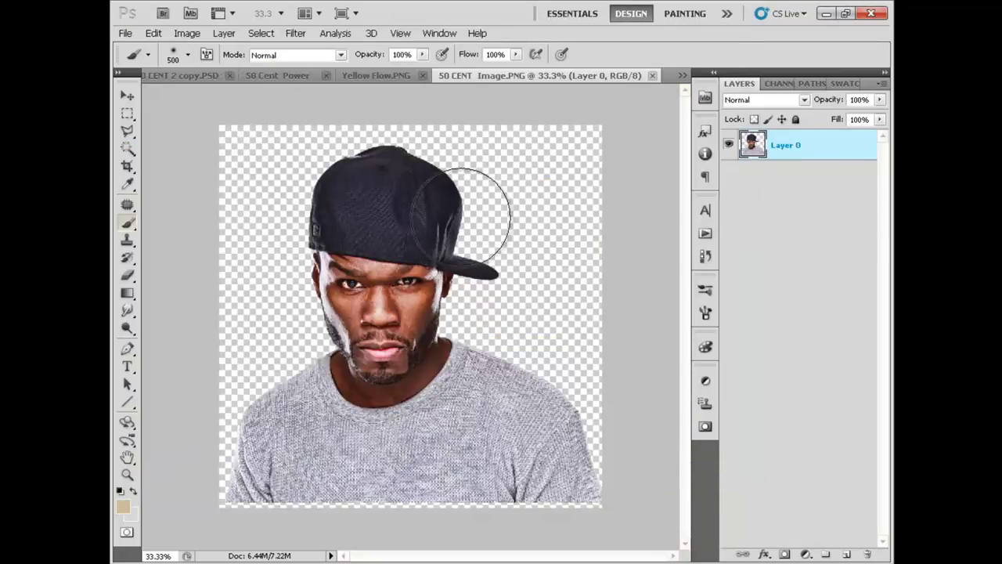
{"action": "key", "text": "v"}
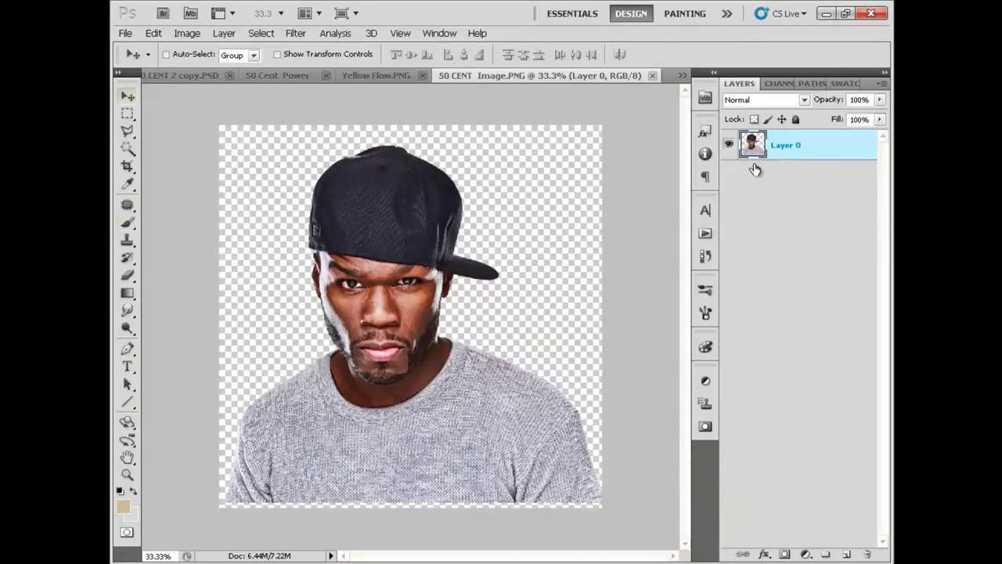
{"action": "scroll", "coordinate": [395, 276], "scroll_direction": "up", "scroll_amount": 4}
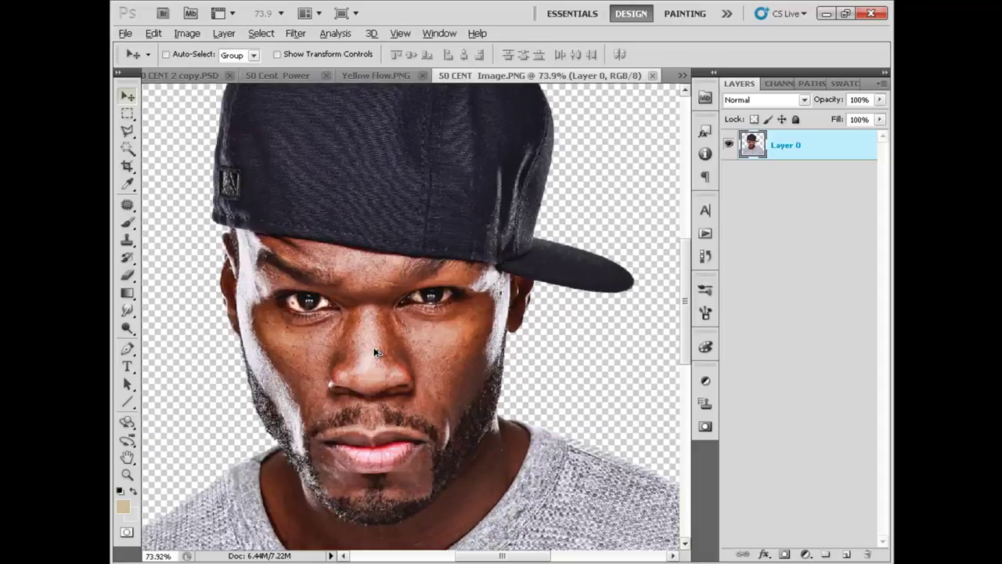
{"action": "scroll", "coordinate": [365, 385], "scroll_direction": "down", "scroll_amount": 3}
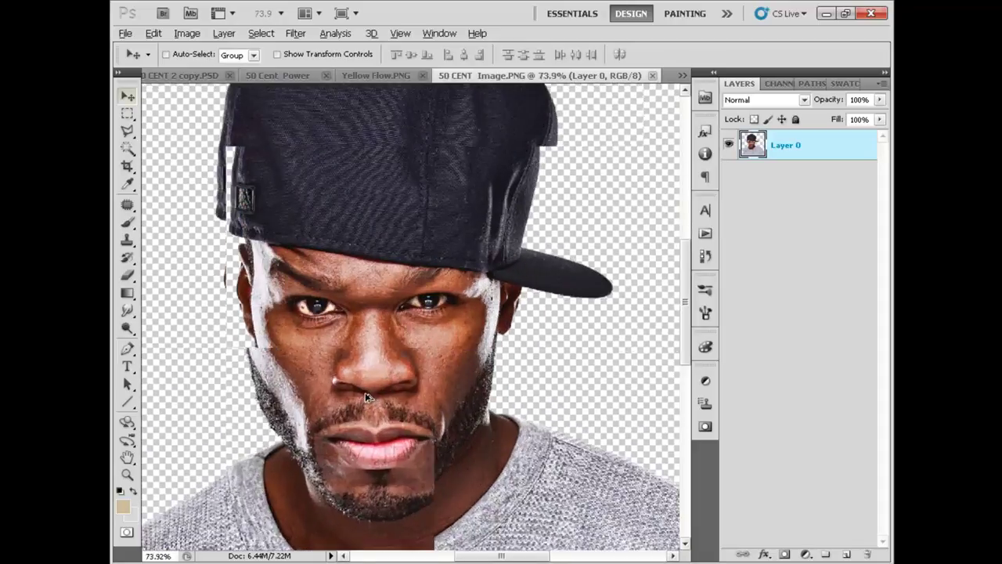
{"action": "scroll", "coordinate": [382, 381], "scroll_direction": "down", "scroll_amount": 2}
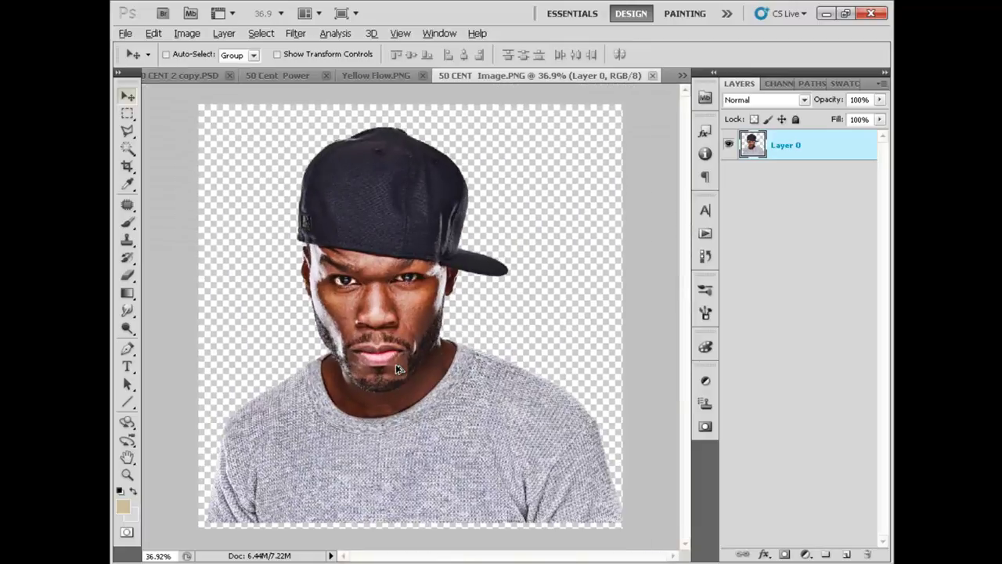
Step: Duplicate the portrait layer and apply the Topaz Detail 3 filter to the copy with the Allan Preset
{"action": "key", "text": "ctrl+j"}
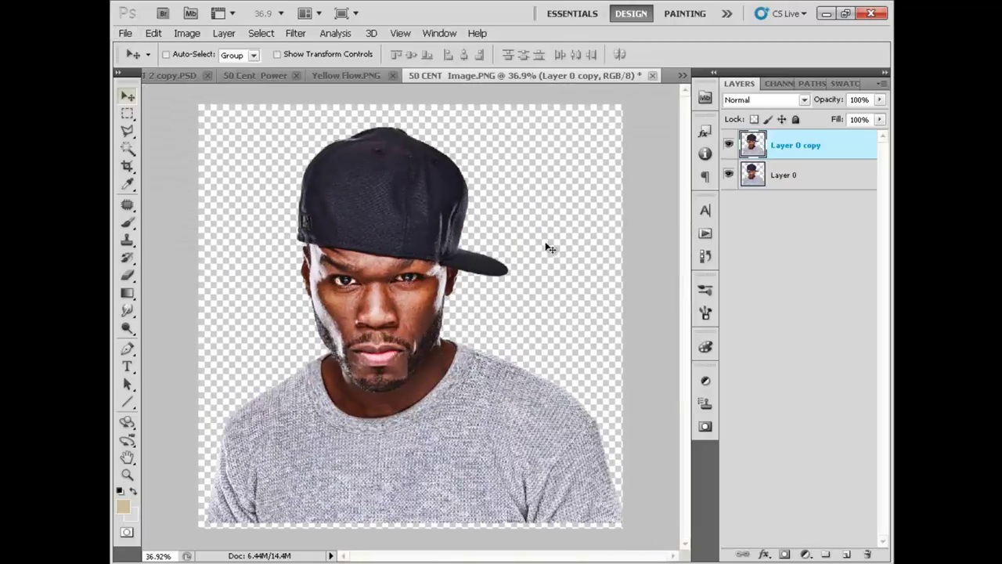
{"action": "left_click", "coordinate": [295, 33]}
{"action": "mouse_move", "coordinate": [368, 337]}
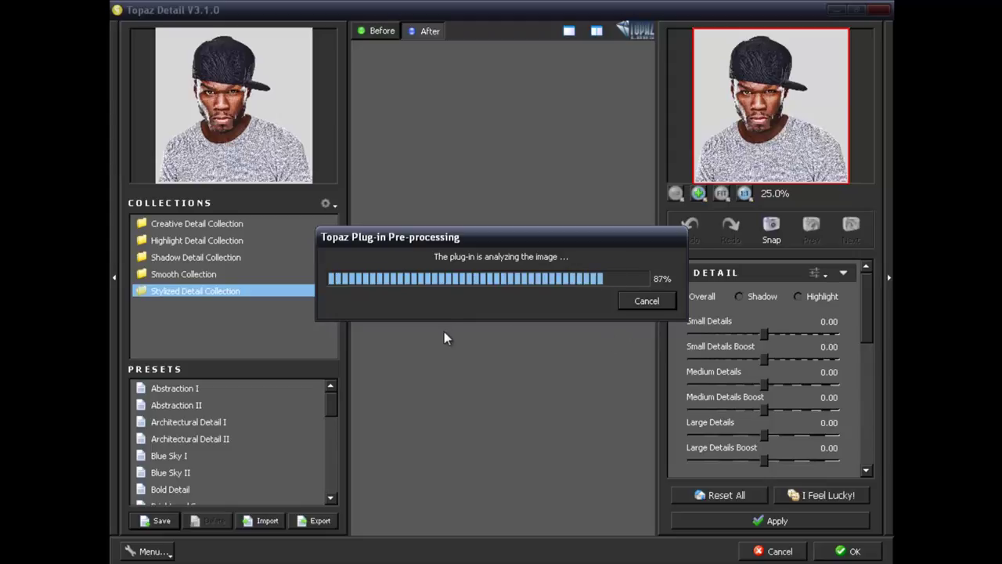
{"action": "scroll", "coordinate": [330, 428], "scroll_direction": "down", "scroll_amount": 10}
{"action": "left_click", "coordinate": [254, 487]}
{"action": "left_click", "coordinate": [201, 455]}
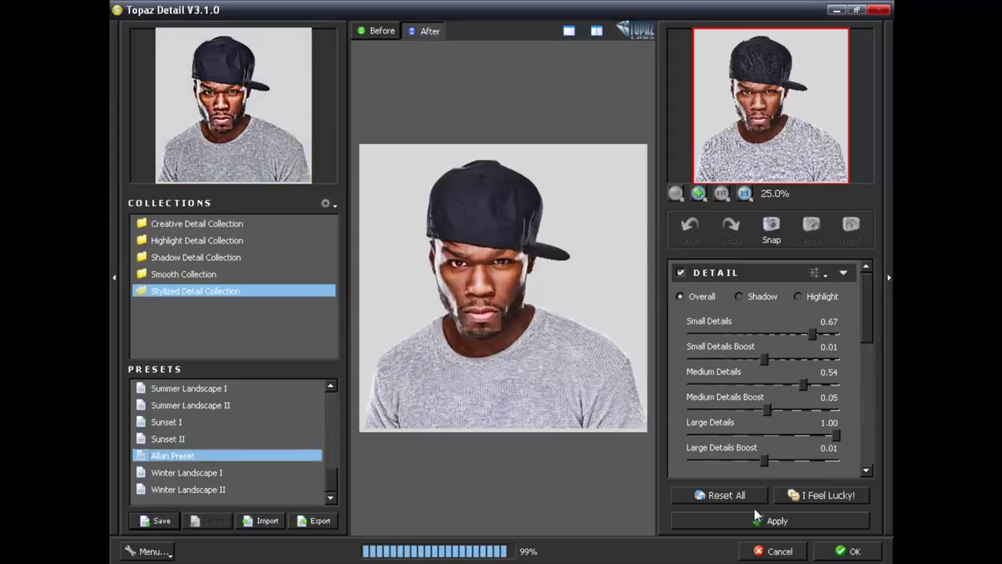
{"action": "left_click", "coordinate": [847, 551]}
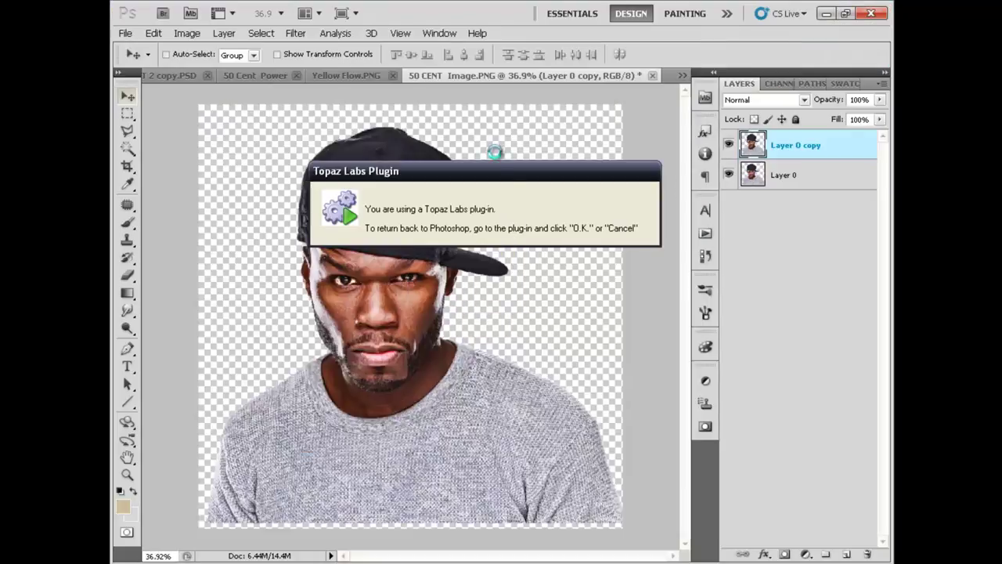
Step: Apply the Topaz Clean 3 filter to the portrait copy with the Allan Use preset and inspect the face
{"action": "left_click", "coordinate": [297, 34]}
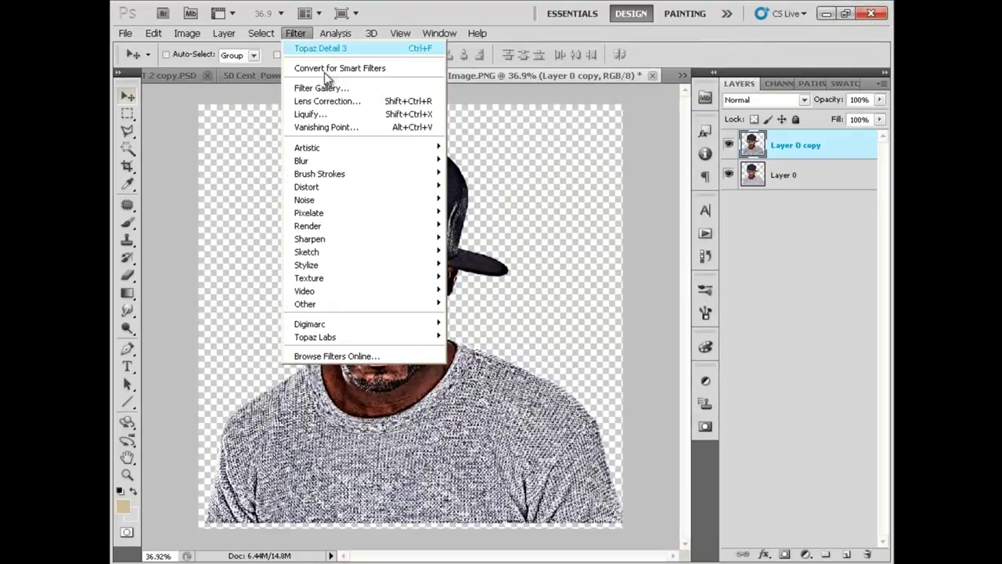
{"action": "left_click", "coordinate": [513, 375]}
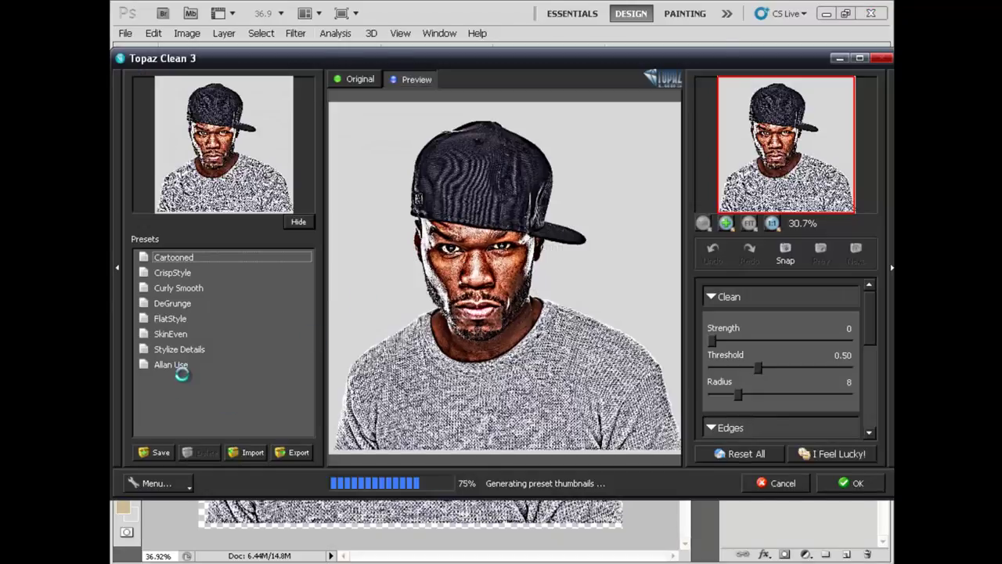
{"action": "left_click", "coordinate": [176, 365]}
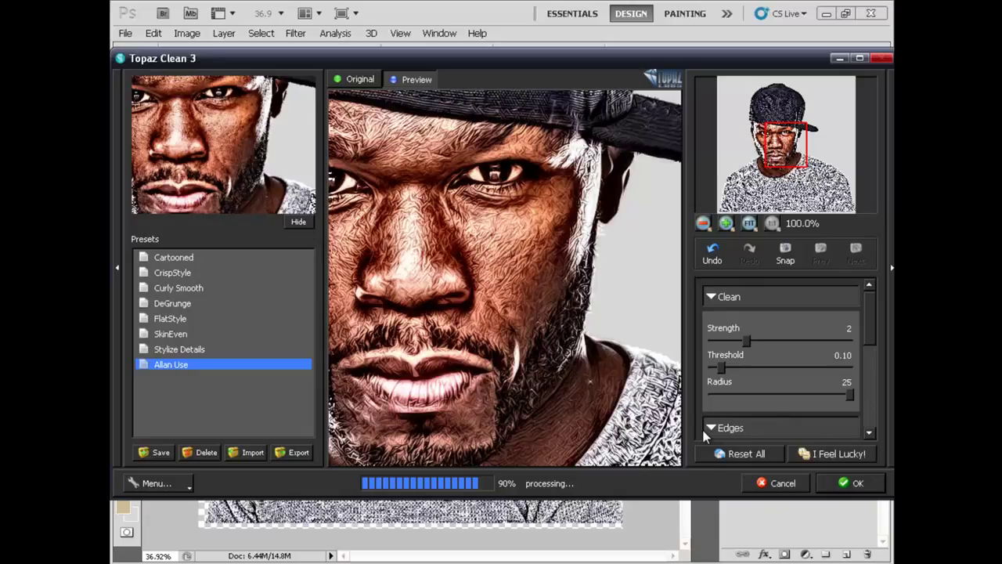
{"action": "scroll", "coordinate": [358, 257], "scroll_direction": "up", "scroll_amount": 2}
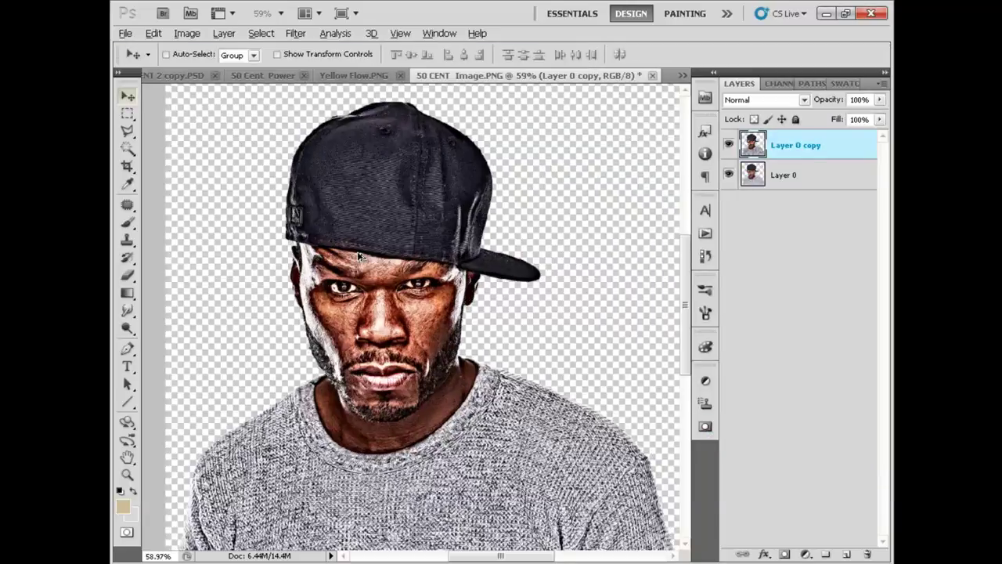
{"action": "scroll", "coordinate": [359, 256], "scroll_direction": "up", "scroll_amount": 2}
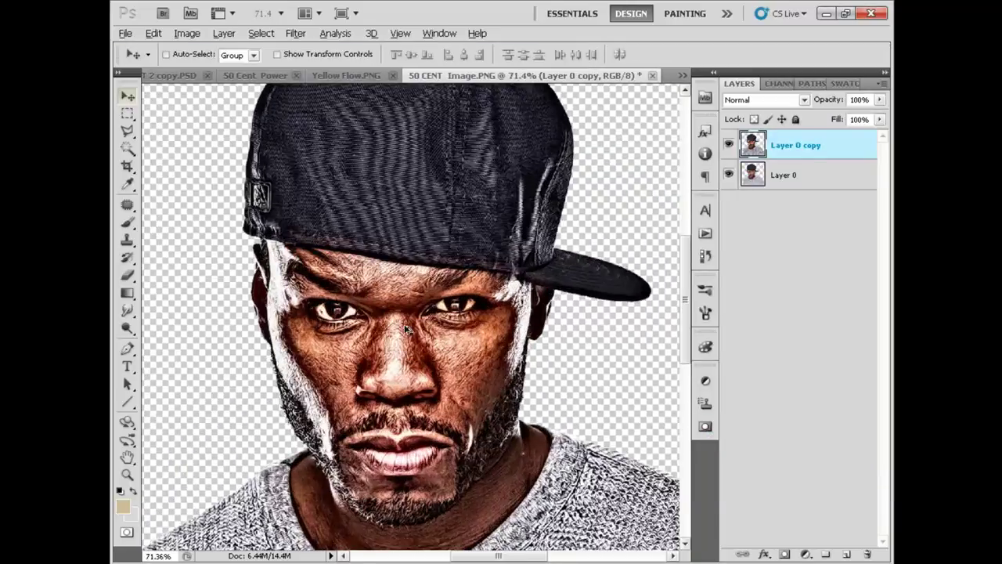
{"action": "scroll", "coordinate": [399, 253], "scroll_direction": "down", "scroll_amount": 3}
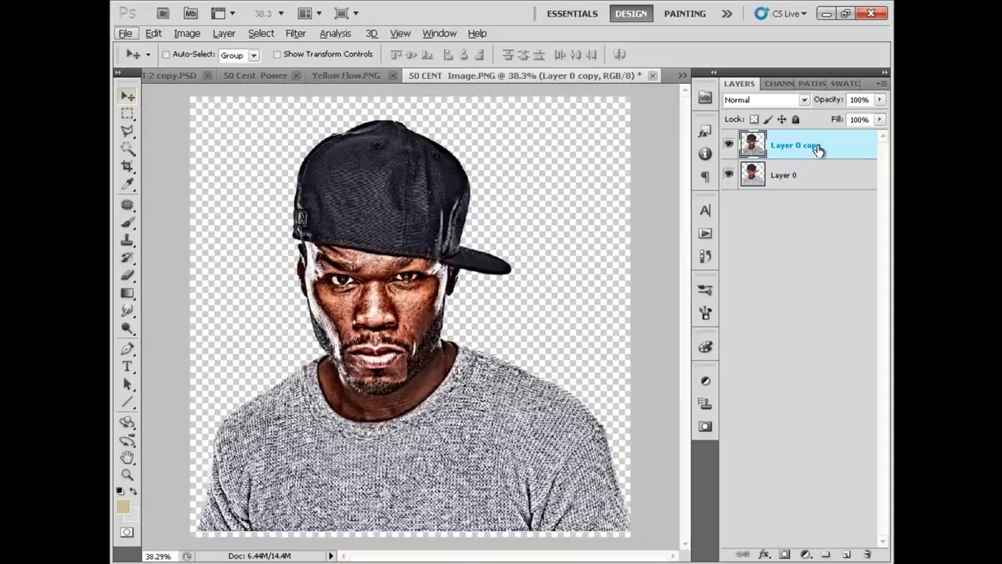
Step: Duplicate the original portrait layer beneath the filtered copy, set the filtered copy's opacity to 50% and merge the two copies
{"action": "key", "text": "ctrl+j"}
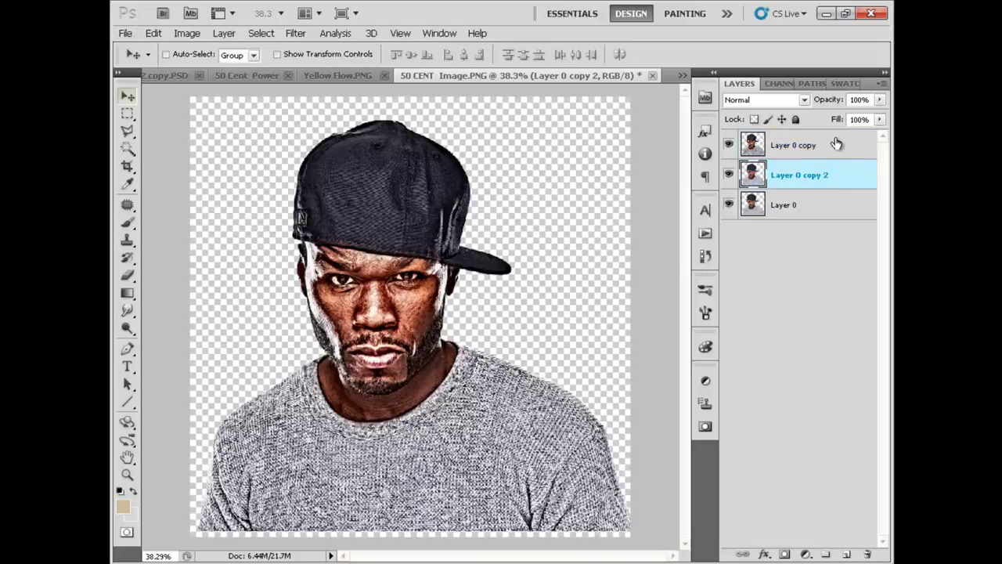
{"action": "left_click", "coordinate": [838, 144]}
{"action": "left_click", "coordinate": [860, 100]}
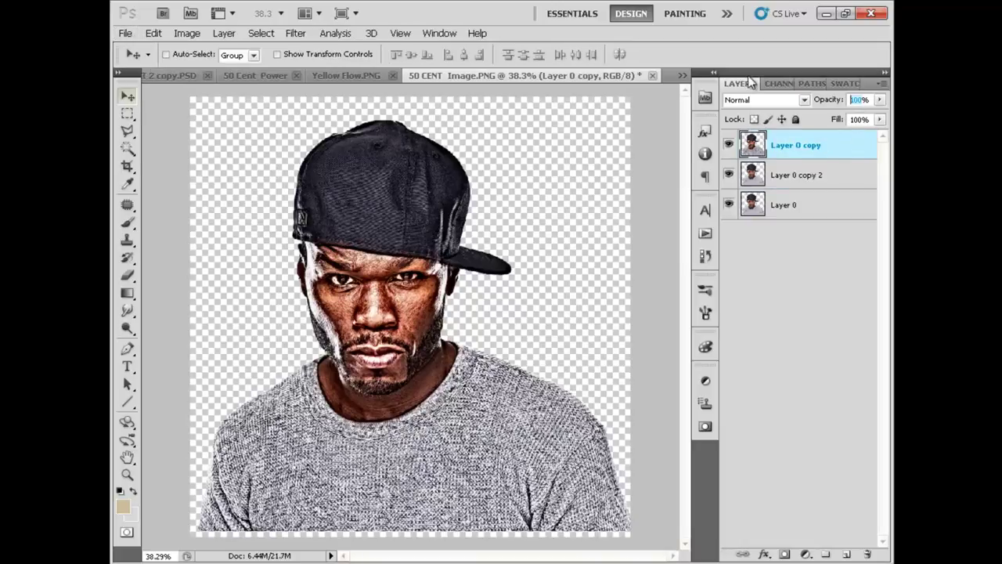
{"action": "type", "text": "50"}
{"action": "key", "text": "Return"}
{"action": "left_click", "coordinate": [831, 179], "text": "shift"}
{"action": "key", "text": "ctrl+e"}
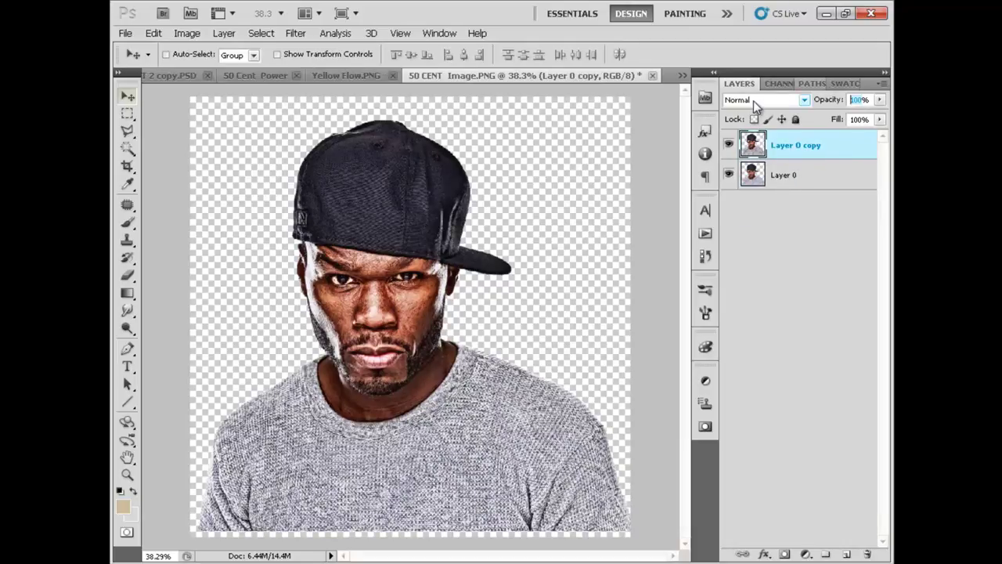
Step: Set the merged portrait copy's opacity to 70%, then merge it with a fresh duplicate of the original portrait layer
{"action": "type", "text": "70"}
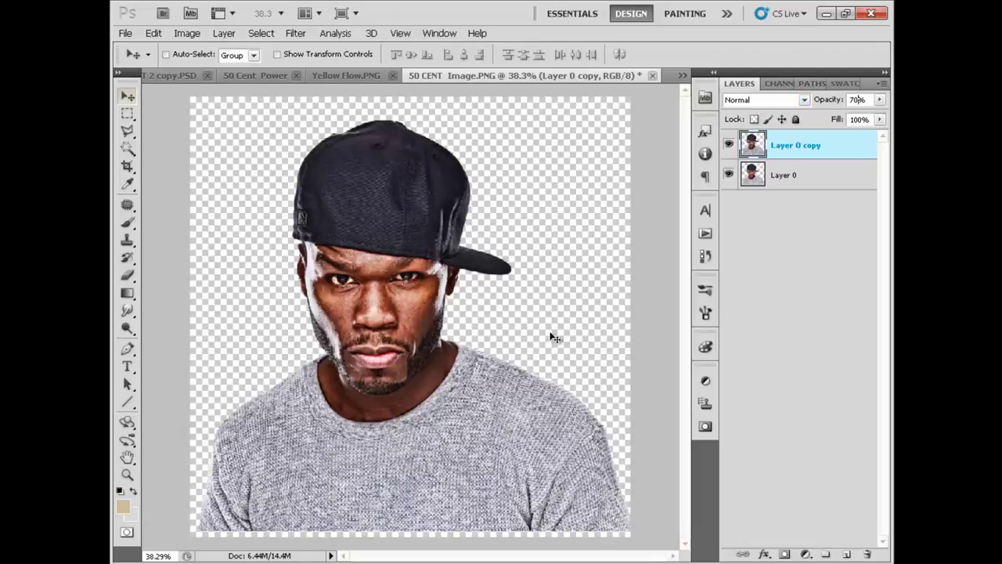
{"action": "left_click", "coordinate": [820, 185]}
{"action": "key", "text": "ctrl+j"}
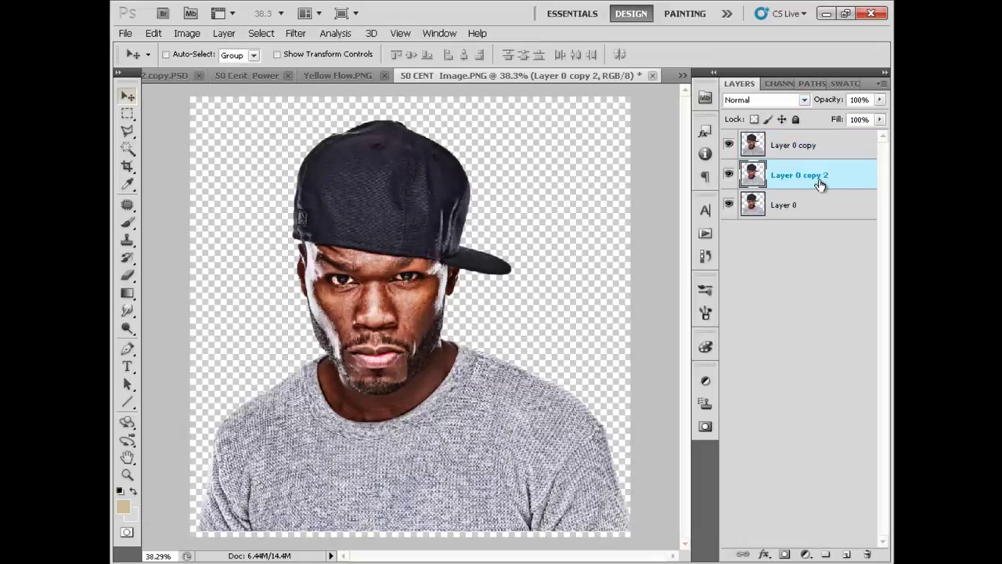
{"action": "left_click", "coordinate": [826, 148], "text": "ctrl"}
{"action": "key", "text": "ctrl+e"}
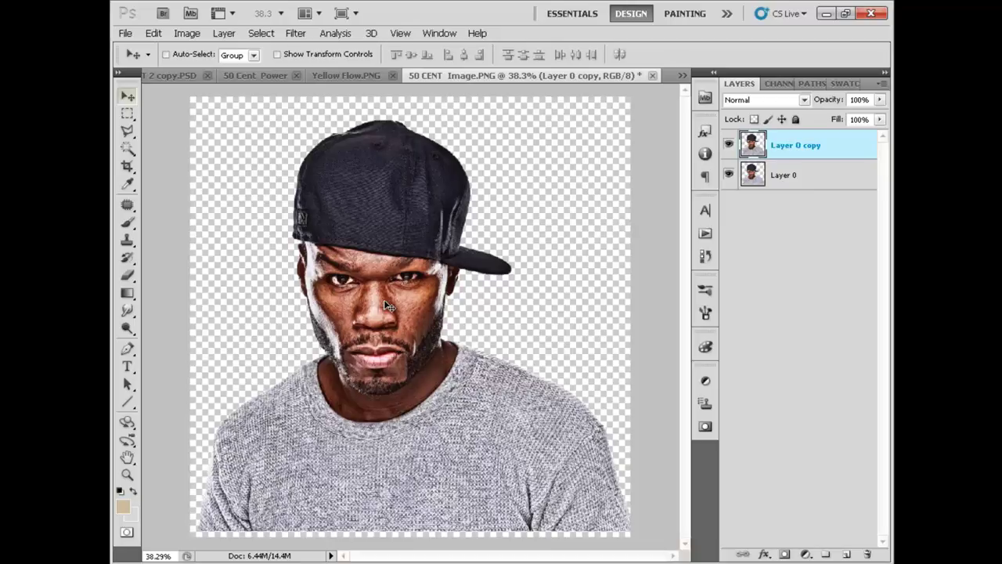
Step: Smooth the skin around the eyes, nose and upper lip using the Smudge tool at size 30 and 1% strength
{"action": "scroll", "coordinate": [387, 306], "scroll_direction": "up", "scroll_amount": 5}
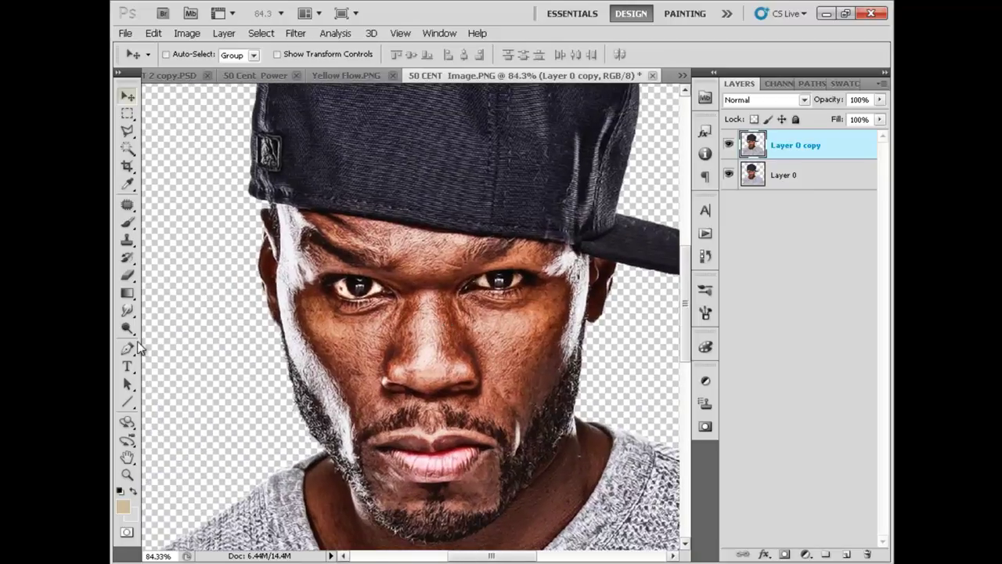
{"action": "left_click", "coordinate": [128, 329]}
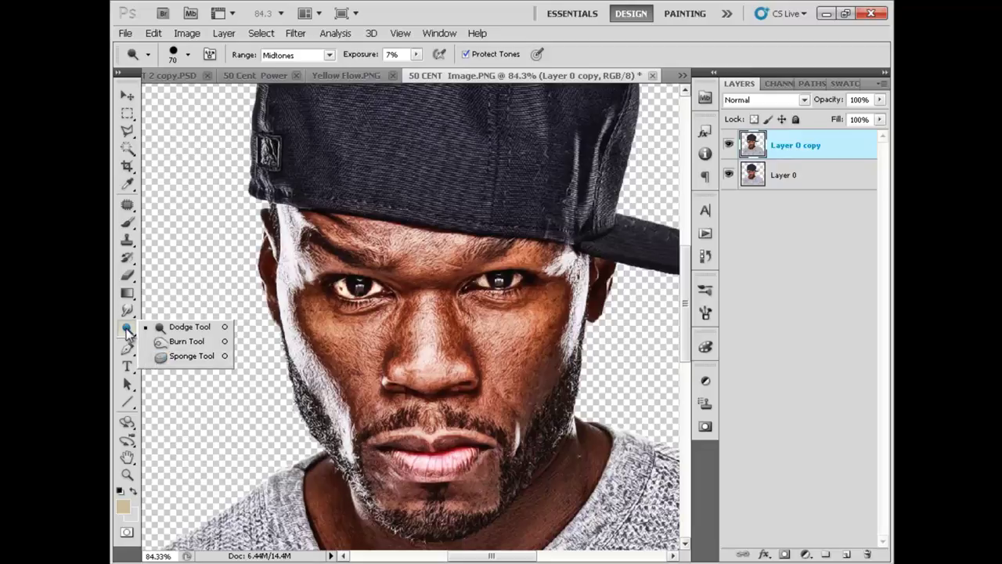
{"action": "left_click", "coordinate": [128, 310]}
{"action": "left_click", "coordinate": [156, 338]}
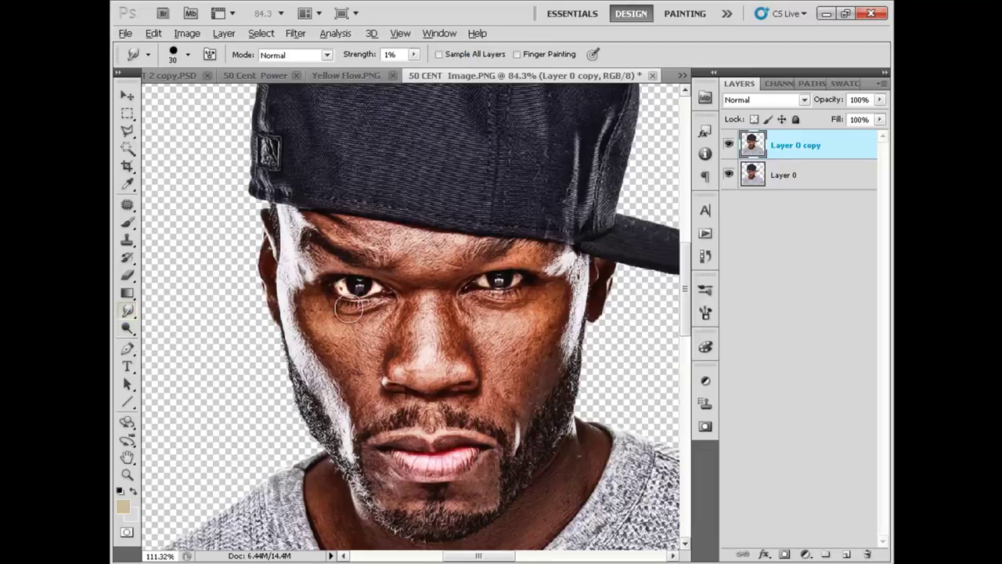
{"action": "scroll", "coordinate": [348, 307], "scroll_direction": "up", "scroll_amount": 2}
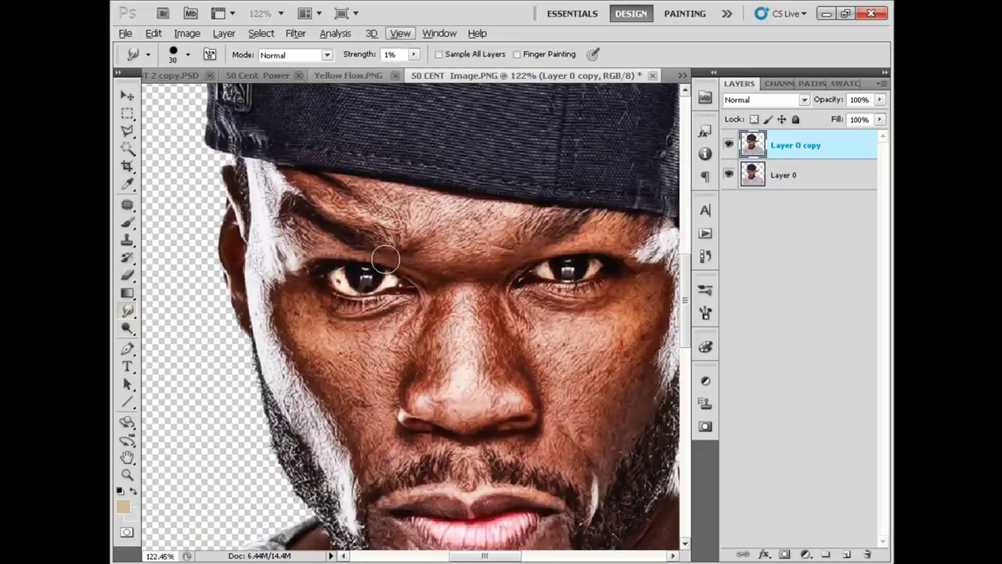
{"action": "scroll", "coordinate": [406, 246], "scroll_direction": "up", "scroll_amount": 2}
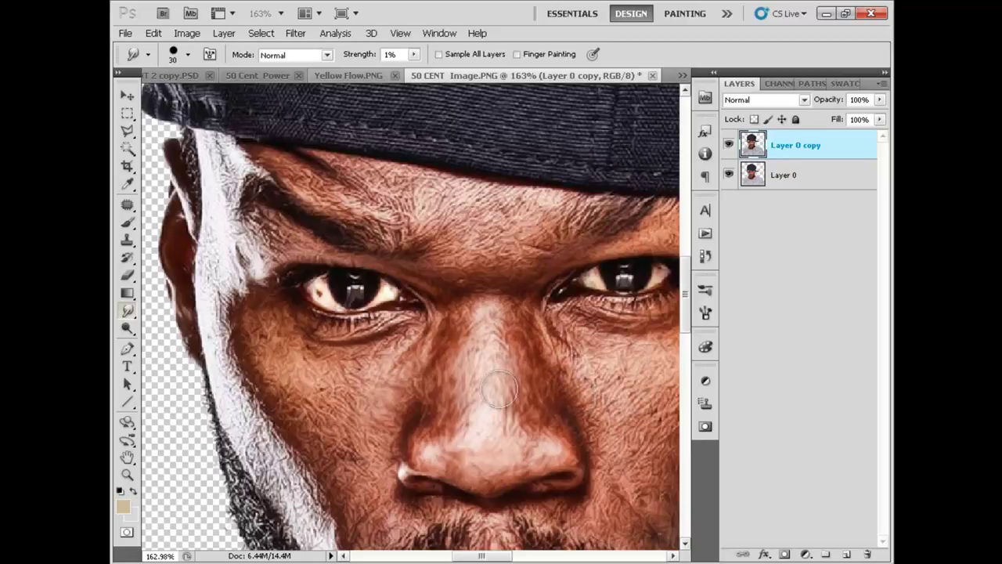
{"action": "scroll", "coordinate": [474, 427], "scroll_direction": "down", "scroll_amount": 2}
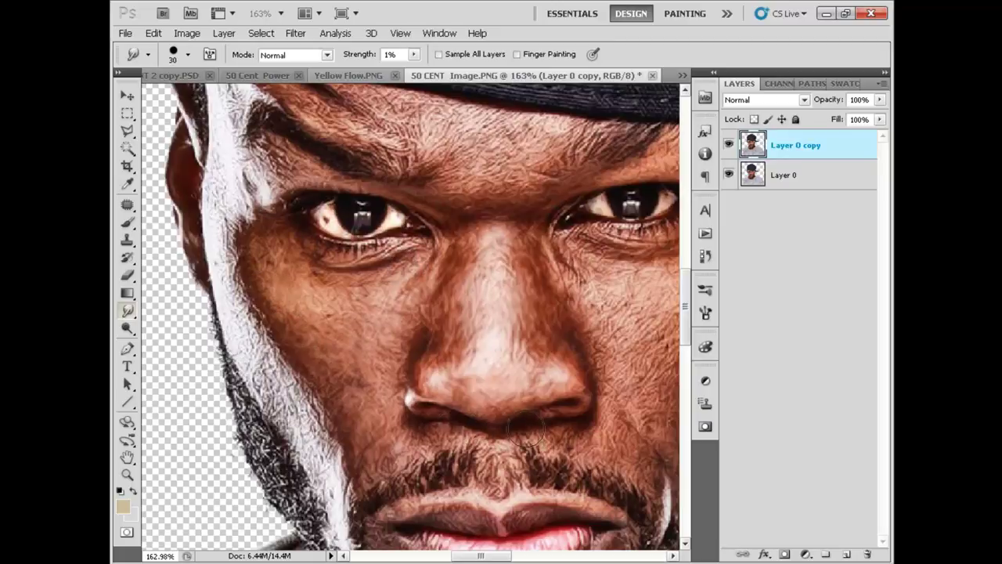
{"action": "left_click_drag", "start_coordinate": [634, 443], "coordinate": [479, 450]}
Step: Enlarge the Smudge brush to 35 and smooth the forehead, the eyebrow area and the white highlight beside the face
{"action": "key", "text": "bracketright"}
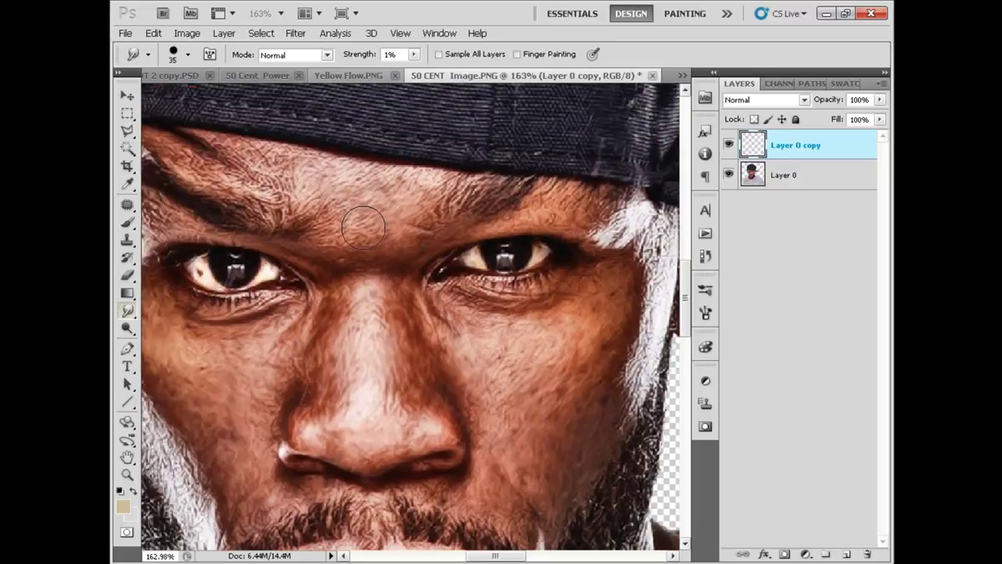
{"action": "mouse_move", "coordinate": [364, 227]}
{"action": "left_mouse_down"}
{"action": "mouse_move", "coordinate": [327, 225]}
{"action": "mouse_move", "coordinate": [377, 258]}
{"action": "mouse_move", "coordinate": [253, 228]}
{"action": "mouse_move", "coordinate": [412, 276]}
{"action": "left_mouse_up"}
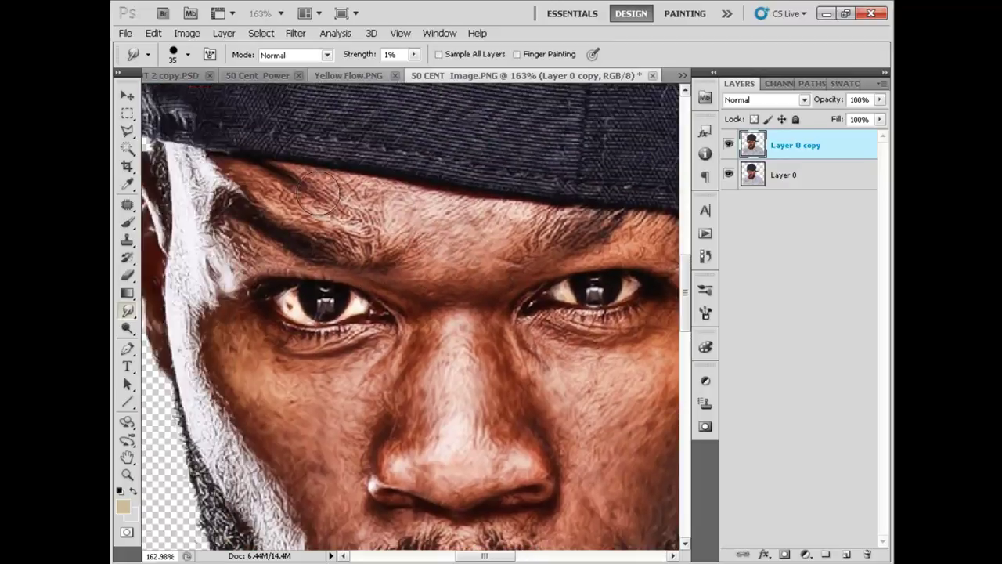
{"action": "mouse_move", "coordinate": [246, 176]}
{"action": "left_mouse_down"}
{"action": "mouse_move", "coordinate": [313, 191]}
{"action": "mouse_move", "coordinate": [308, 256]}
{"action": "left_mouse_up"}
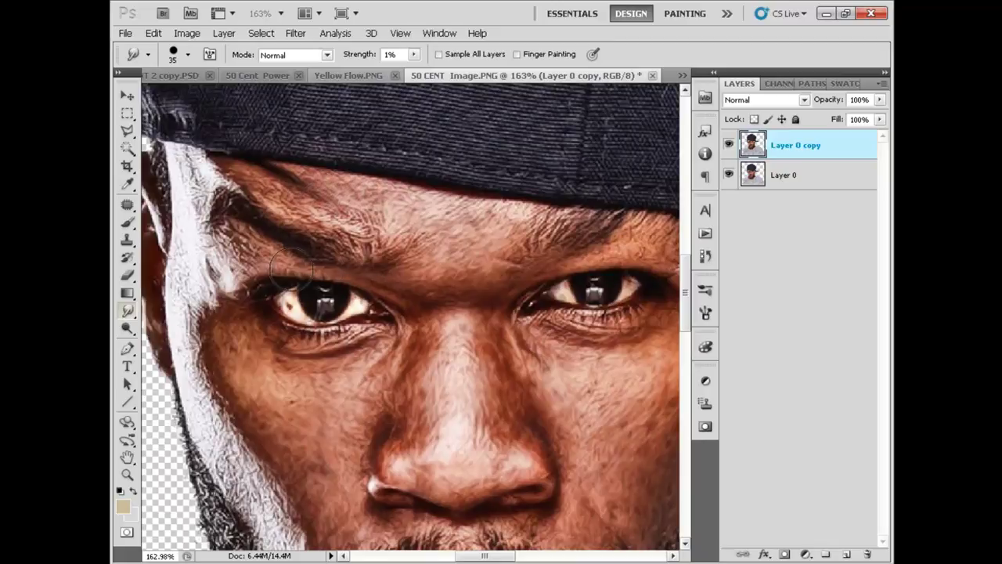
{"action": "left_click_drag", "start_coordinate": [225, 247], "coordinate": [304, 267]}
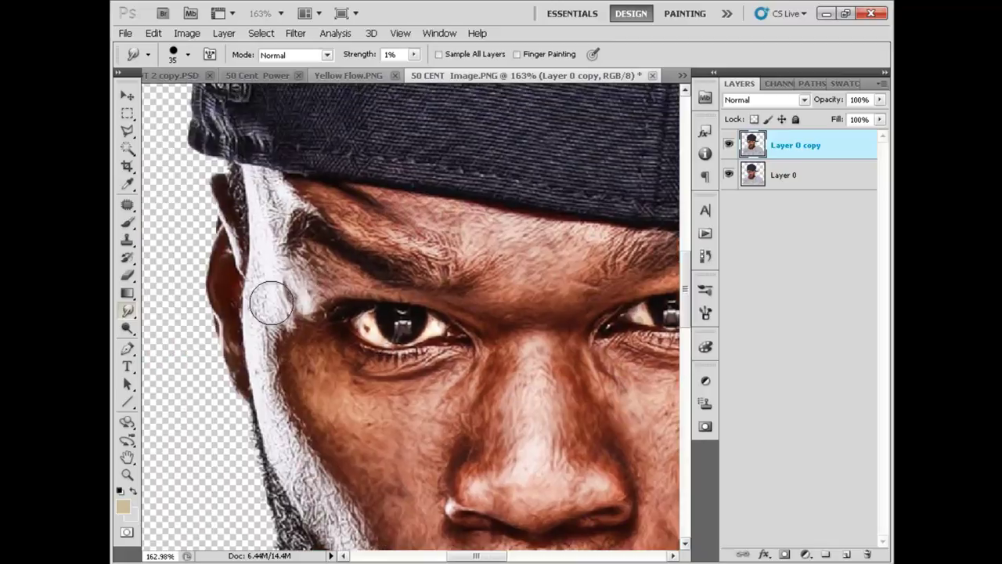
{"action": "left_click_drag", "start_coordinate": [270, 395], "coordinate": [244, 288]}
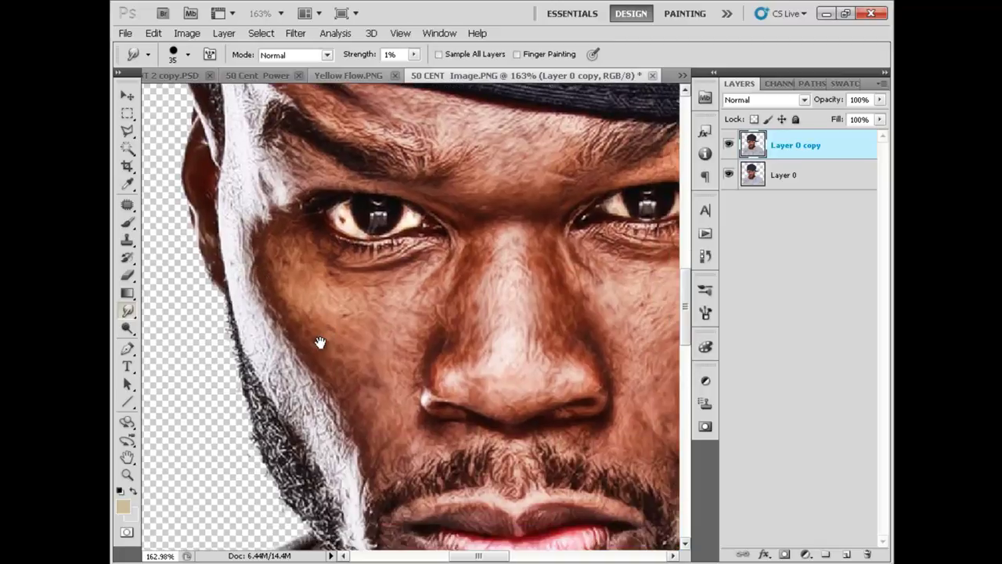
Step: Smudge the skin on the lower cheeks, around the mouth and chin, and across the brow at 1% strength
{"action": "mouse_move", "coordinate": [298, 384]}
{"action": "left_mouse_down"}
{"action": "mouse_move", "coordinate": [365, 468]}
{"action": "mouse_move", "coordinate": [348, 385]}
{"action": "mouse_move", "coordinate": [300, 381]}
{"action": "mouse_move", "coordinate": [352, 328]}
{"action": "mouse_move", "coordinate": [327, 332]}
{"action": "mouse_move", "coordinate": [302, 353]}
{"action": "mouse_move", "coordinate": [349, 463]}
{"action": "left_mouse_up"}
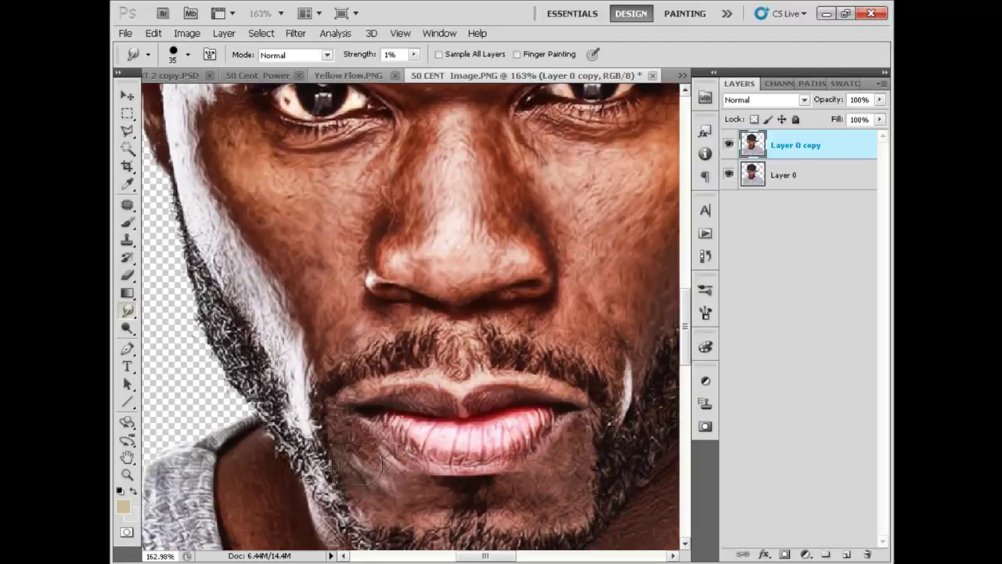
{"action": "left_click_drag", "start_coordinate": [376, 508], "coordinate": [293, 449]}
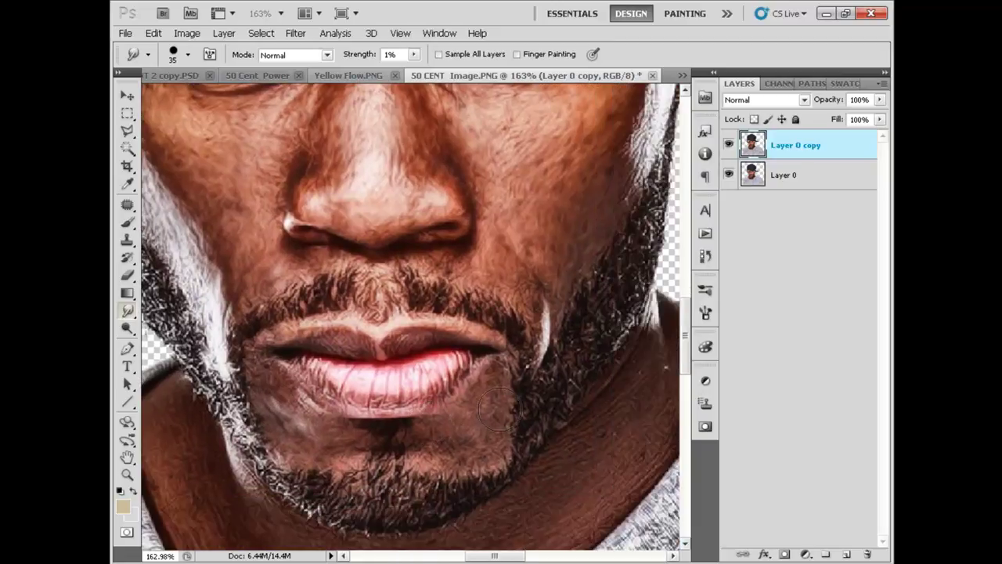
{"action": "left_click_drag", "start_coordinate": [441, 442], "coordinate": [329, 457]}
{"action": "mouse_move", "coordinate": [292, 418]}
{"action": "left_mouse_down"}
{"action": "mouse_move", "coordinate": [302, 401]}
{"action": "mouse_move", "coordinate": [291, 368]}
{"action": "mouse_move", "coordinate": [336, 397]}
{"action": "left_mouse_up"}
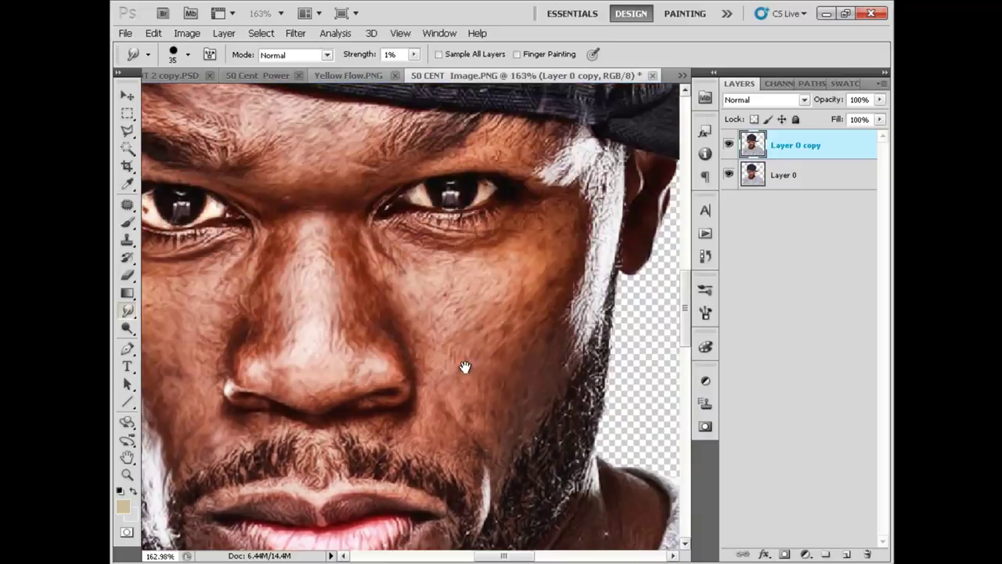
{"action": "left_click_drag", "start_coordinate": [484, 313], "coordinate": [460, 396]}
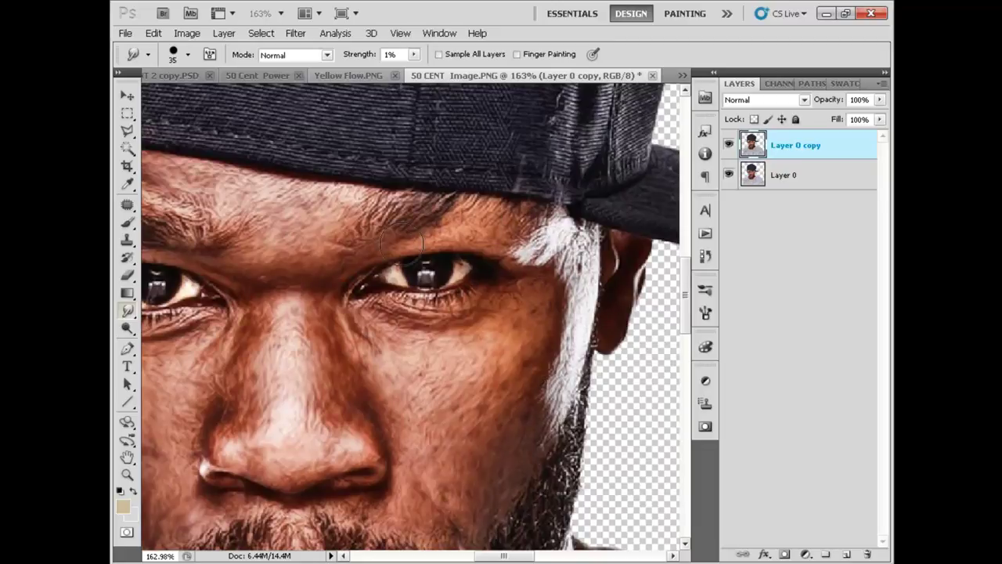
{"action": "left_click_drag", "start_coordinate": [261, 195], "coordinate": [394, 249]}
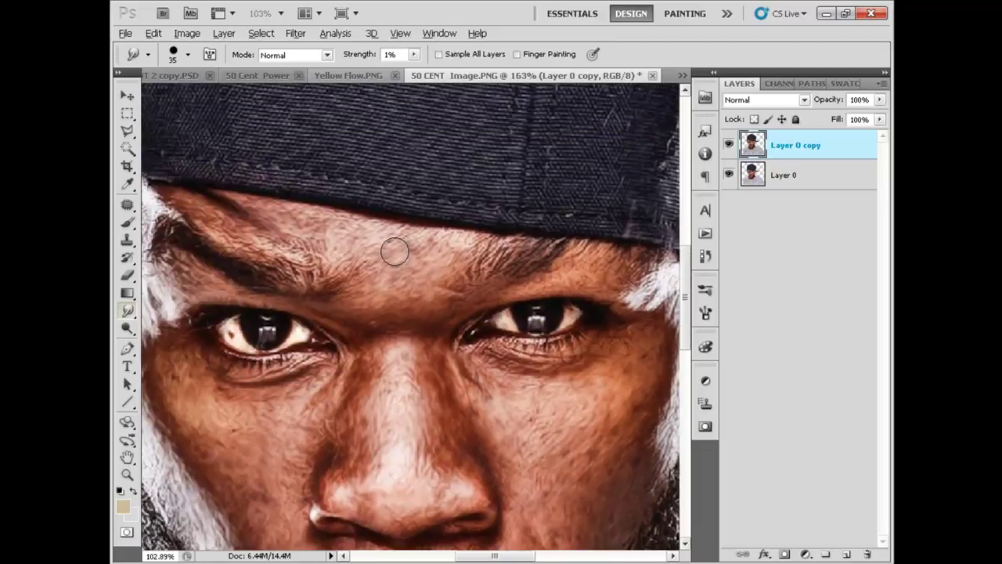
Step: Duplicate both portrait layers into the 50 Cent Power document
{"action": "scroll", "coordinate": [394, 248], "scroll_direction": "down", "scroll_amount": 4}
{"action": "scroll", "coordinate": [393, 248], "scroll_direction": "down", "scroll_amount": 5}
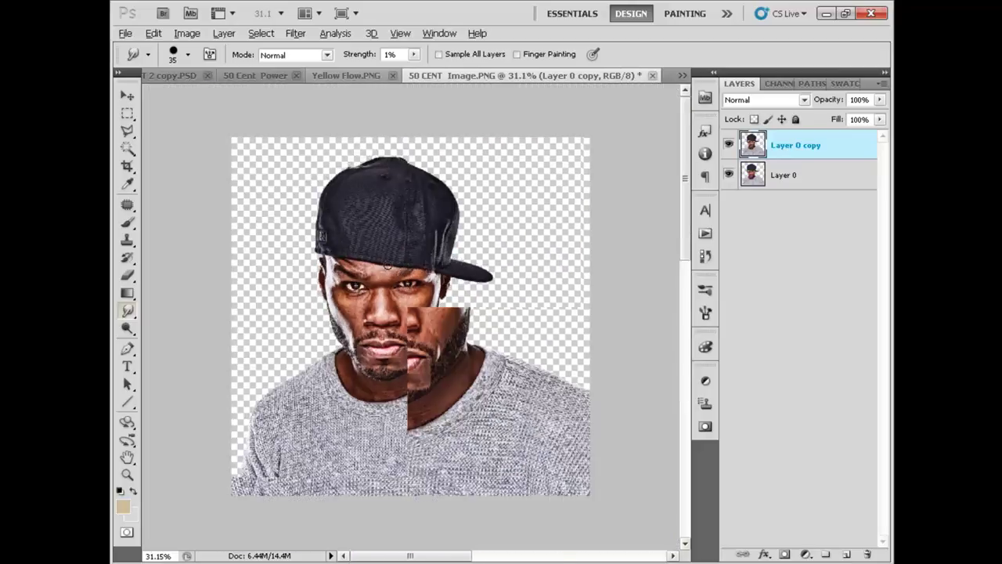
{"action": "left_click", "coordinate": [817, 175], "text": "shift"}
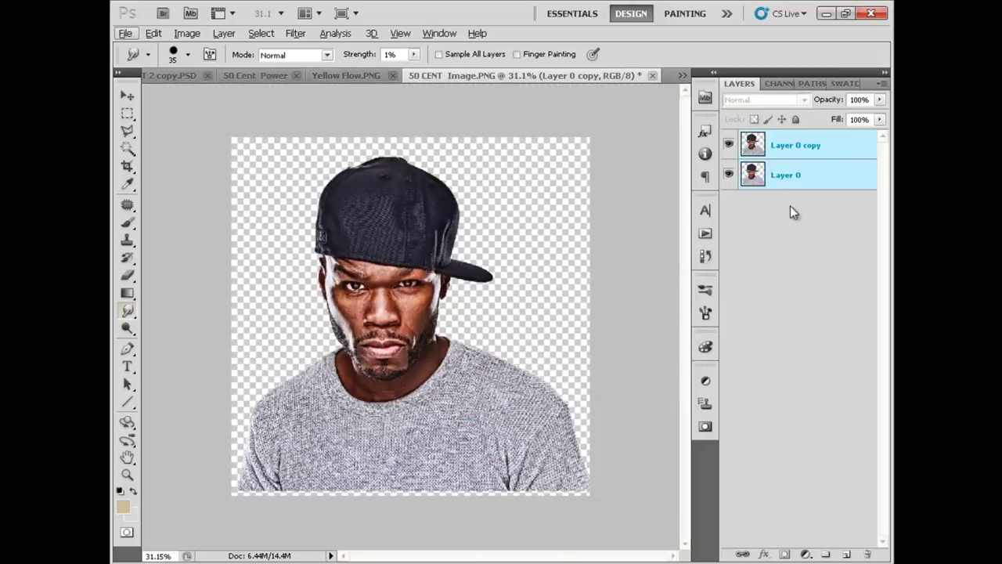
{"action": "right_click", "coordinate": [778, 151]}
{"action": "left_click", "coordinate": [695, 201]}
{"action": "left_click", "coordinate": [465, 233]}
{"action": "left_click", "coordinate": [449, 270]}
{"action": "left_click", "coordinate": [450, 231]}
{"action": "left_click", "coordinate": [450, 259]}
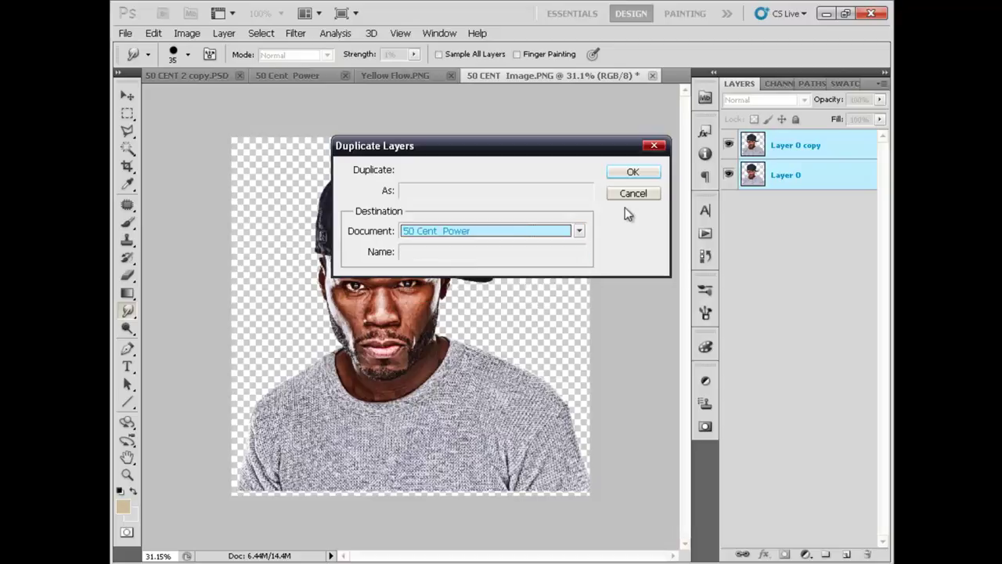
{"action": "left_click", "coordinate": [633, 172]}
Step: Close the 50 CENT Image document without saving changes, and close the Yellow Flow document
{"action": "key", "text": "ctrl+w"}
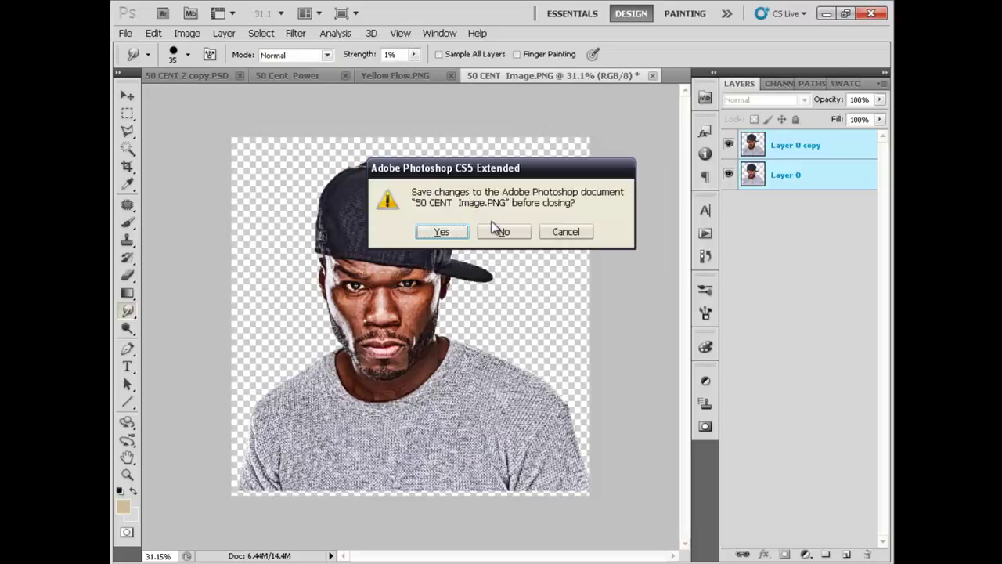
{"action": "left_click", "coordinate": [499, 230]}
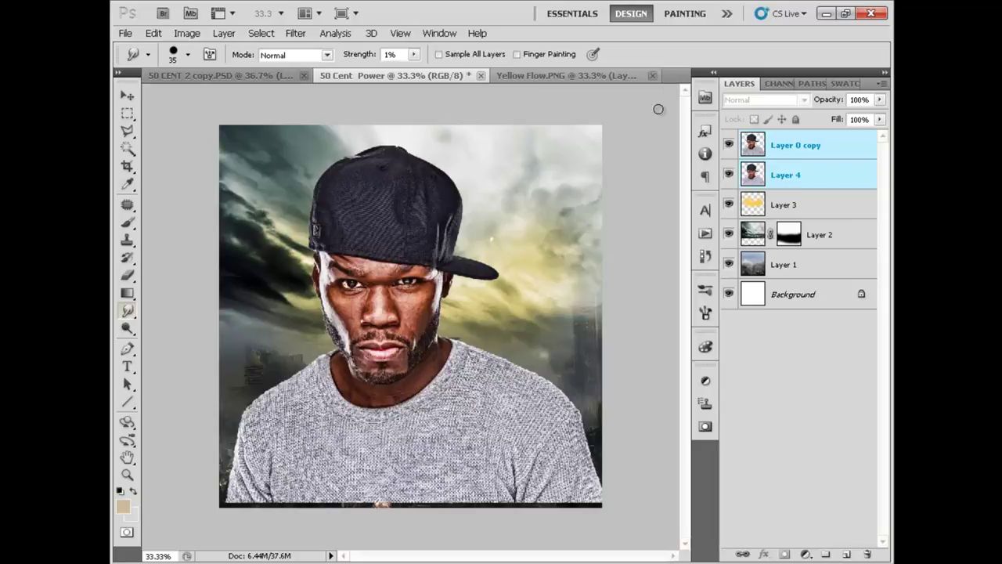
{"action": "key", "text": "ctrl+Tab"}
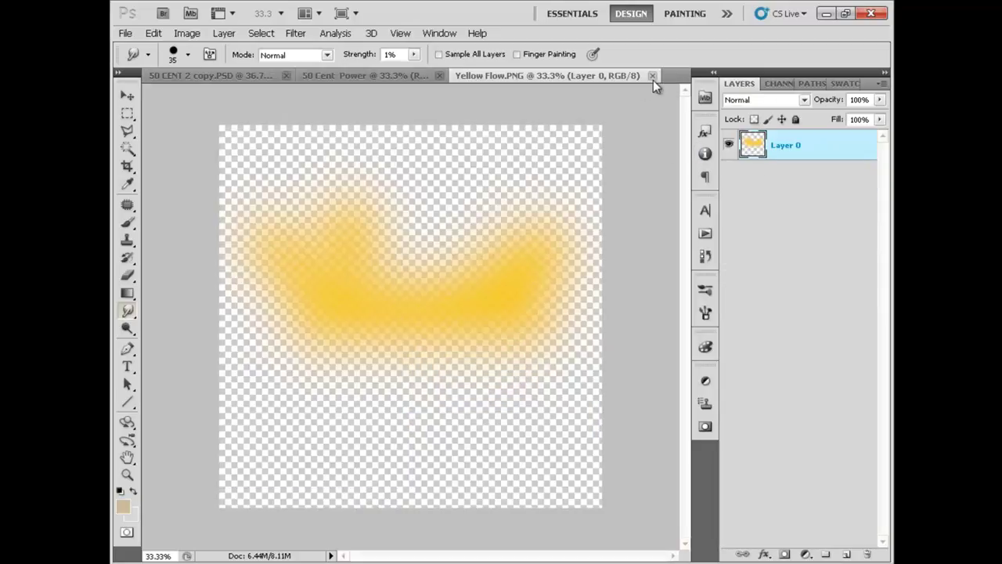
{"action": "key", "text": "ctrl+w"}
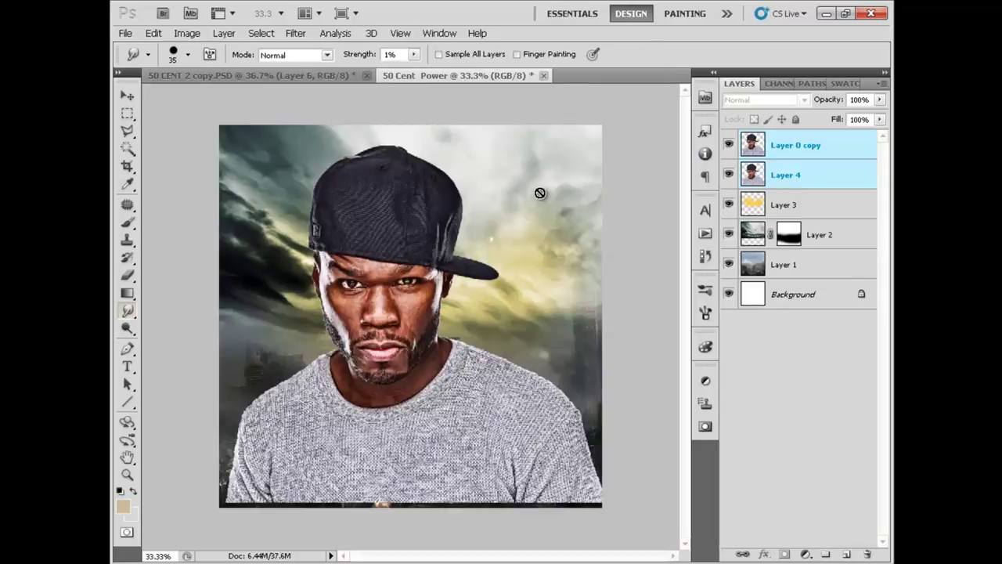
Step: Select both portrait layers in the cover document and shift them slightly up and to the right with Free Transform
{"action": "left_click", "coordinate": [806, 205]}
{"action": "left_click", "coordinate": [809, 175]}
{"action": "left_click", "coordinate": [812, 147], "text": "shift"}
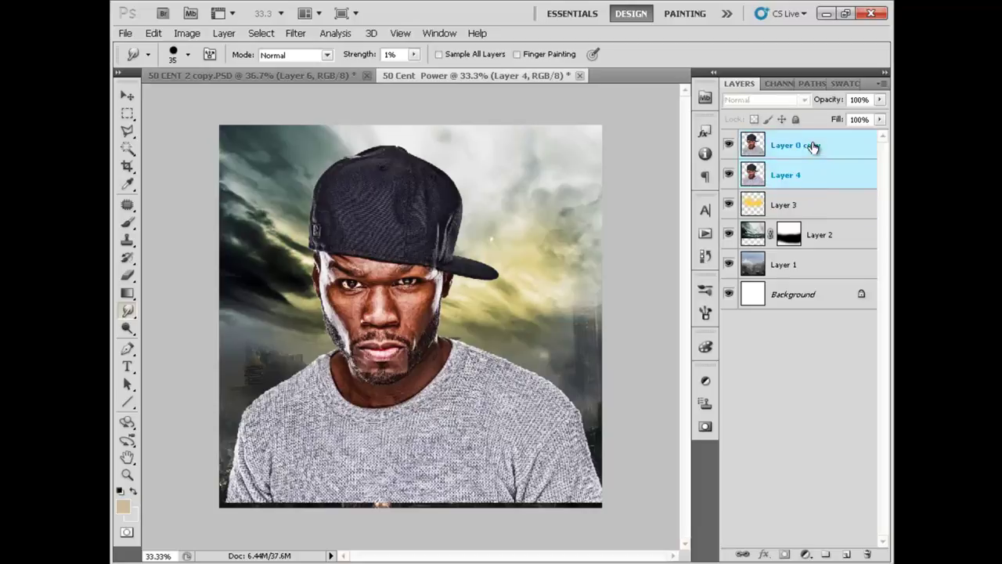
{"action": "key", "text": "ctrl+t"}
{"action": "key", "text": "shift+Up"}
{"action": "key", "text": "shift+Up"}
{"action": "key", "text": "shift+Up"}
{"action": "key", "text": "shift+Right"}
{"action": "key", "text": "shift+Right"}
{"action": "key", "text": "shift+Right"}
{"action": "key", "text": "shift+Right"}
{"action": "key", "text": "shift+Right"}
{"action": "key", "text": "shift+Right"}
{"action": "key", "text": "shift+Right"}
{"action": "key", "text": "shift+Right"}
{"action": "key", "text": "shift+Right"}
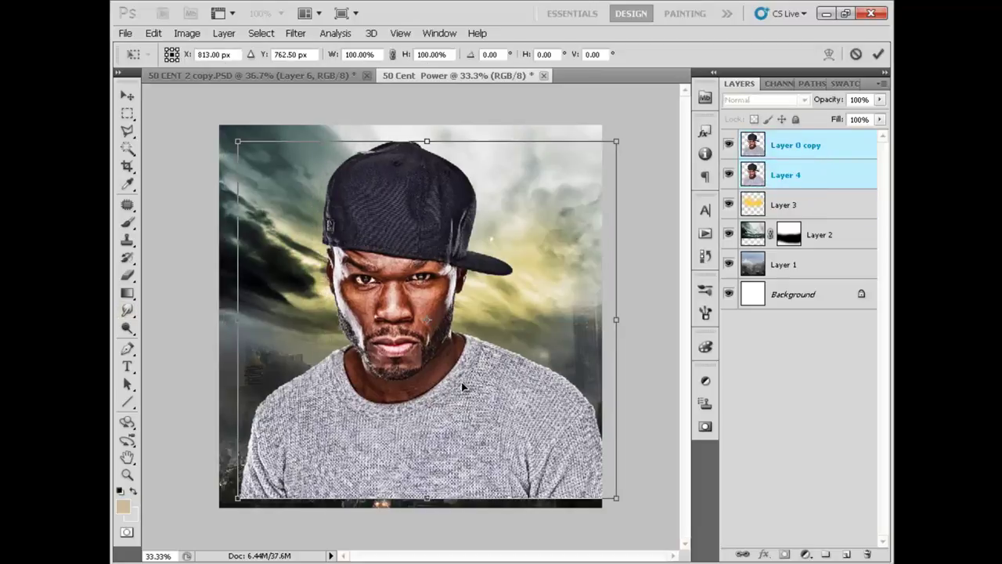
{"action": "left_click_drag", "start_coordinate": [472, 383], "coordinate": [458, 381]}
{"action": "key", "text": "Return"}
{"action": "key", "text": "r"}
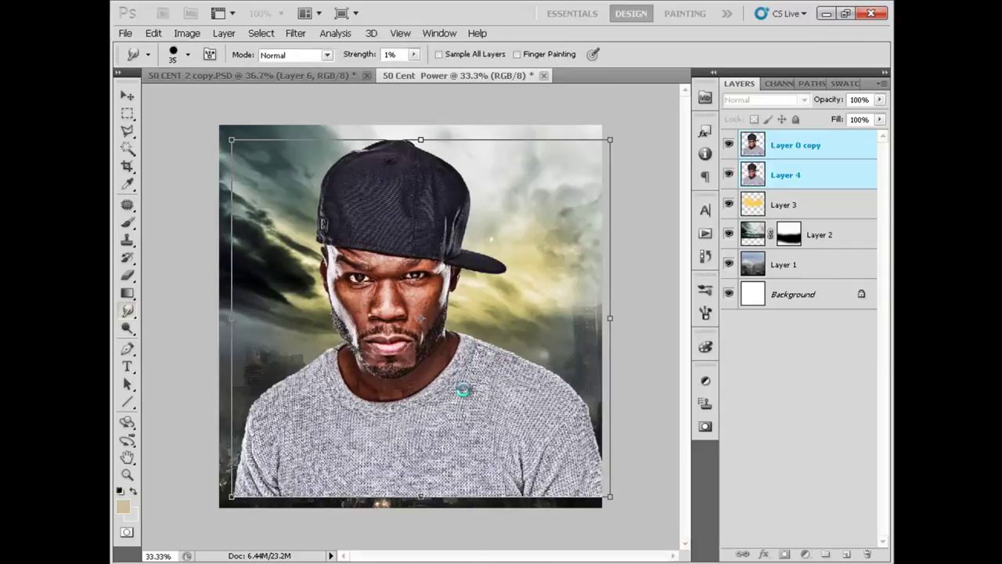
Step: Reposition both portrait layers together, raising the figure slightly higher above the cover's bottom edge
{"action": "left_click", "coordinate": [814, 149]}
{"action": "left_click", "coordinate": [806, 177], "text": "shift"}
{"action": "left_click_drag", "start_coordinate": [384, 316], "coordinate": [385, 326]}
{"action": "key", "text": "shift+Up"}
{"action": "key", "text": "shift+Up"}
{"action": "key", "text": "shift+Up"}
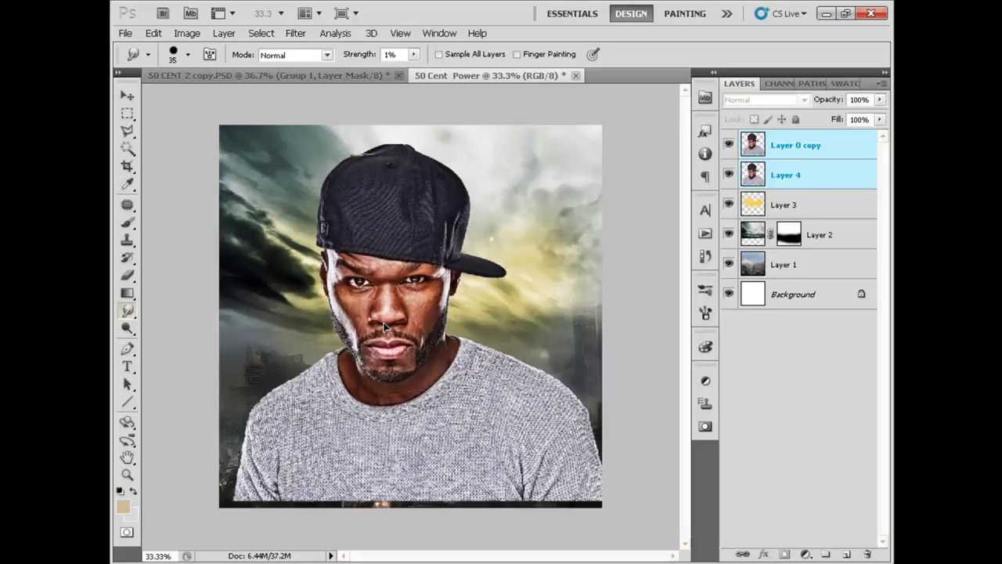
{"action": "key", "text": "shift+Up"}
{"action": "key", "text": "shift+Up"}
{"action": "key", "text": "shift+Up"}
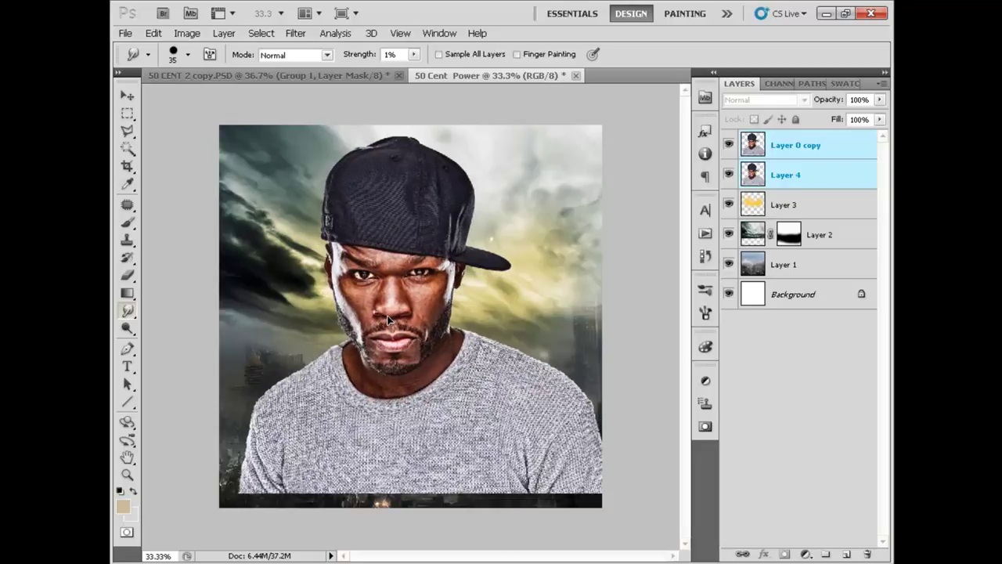
Step: Scale both portrait layers down slightly and nudge them into place so the figure fits within the cover
{"action": "key", "text": "ctrl+t"}
{"action": "left_click_drag", "start_coordinate": [624, 499], "coordinate": [599, 480]}
{"action": "left_click_drag", "start_coordinate": [506, 392], "coordinate": [517, 413]}
{"action": "key", "text": "Left"}
{"action": "key", "text": "Left"}
{"action": "key", "text": "Left"}
{"action": "key", "text": "Left"}
{"action": "key", "text": "Left"}
{"action": "key", "text": "Left"}
{"action": "key", "text": "Up"}
{"action": "key", "text": "Up"}
{"action": "key", "text": "Up"}
{"action": "key", "text": "Right"}
{"action": "key", "text": "Right"}
{"action": "key", "text": "Right"}
{"action": "key", "text": "Up"}
{"action": "key", "text": "Up"}
{"action": "key", "text": "Up"}
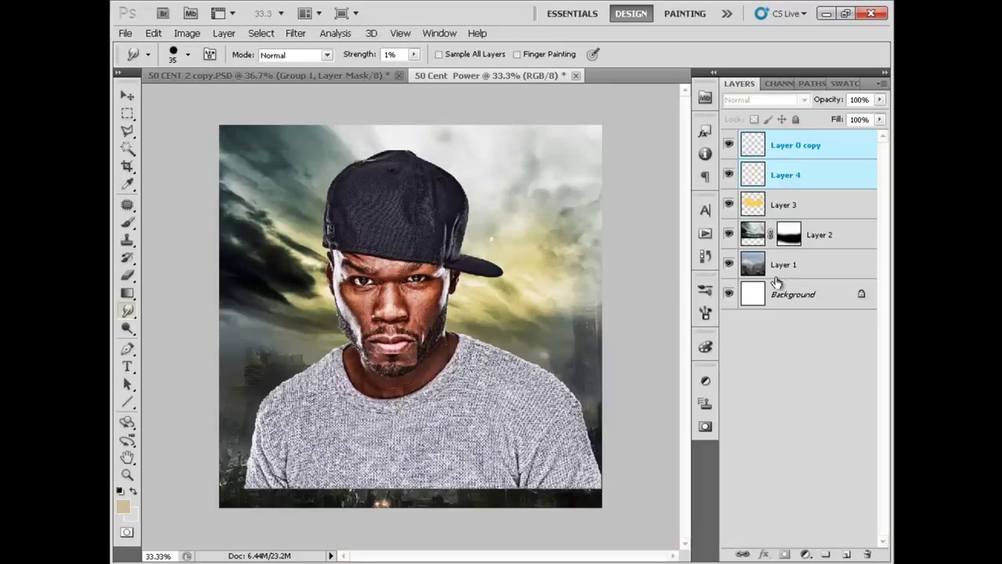
Step: Create a new layer group, move both portrait layers into it, and name the group Image
{"action": "left_click", "coordinate": [822, 555]}
{"action": "left_click", "coordinate": [813, 164]}
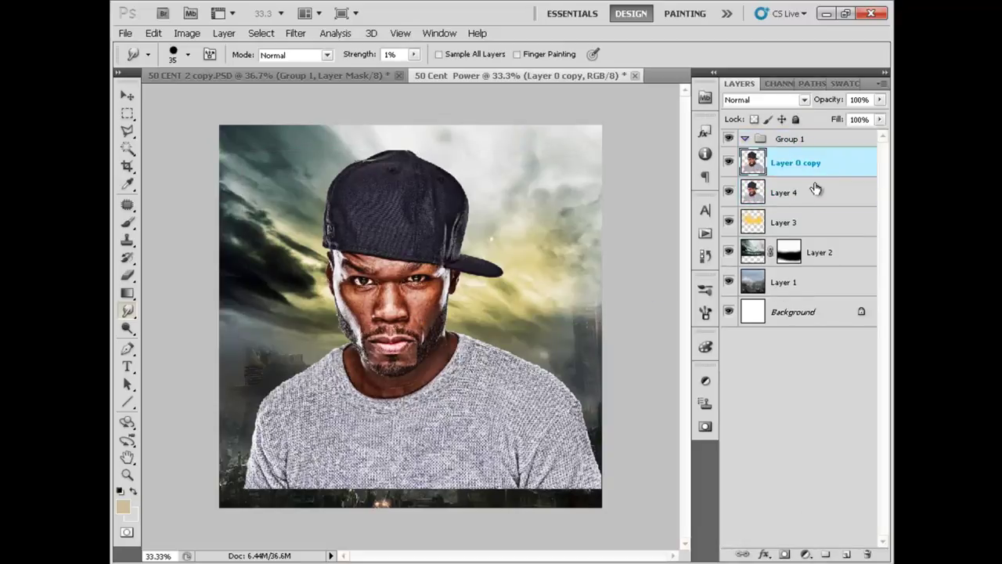
{"action": "left_click", "coordinate": [815, 189], "text": "shift"}
{"action": "left_click_drag", "start_coordinate": [814, 154], "coordinate": [799, 141]}
{"action": "left_click", "coordinate": [777, 139]}
{"action": "double_click", "coordinate": [787, 137]}
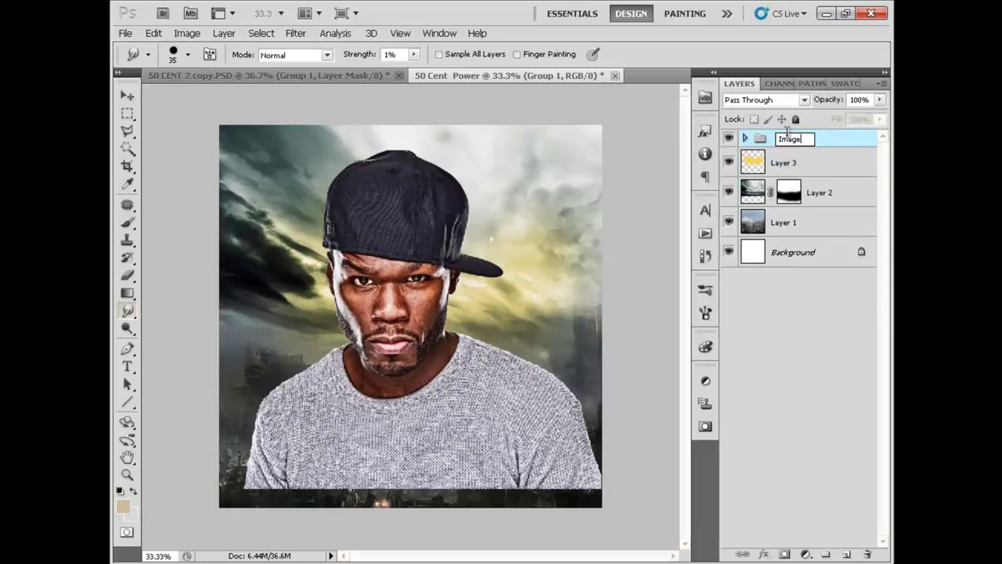
{"action": "key", "text": "Return"}
Step: Create a layer group directly above the clouds and city layers and name it Background
{"action": "left_click", "coordinate": [826, 203]}
{"action": "left_click", "coordinate": [783, 223], "text": "shift"}
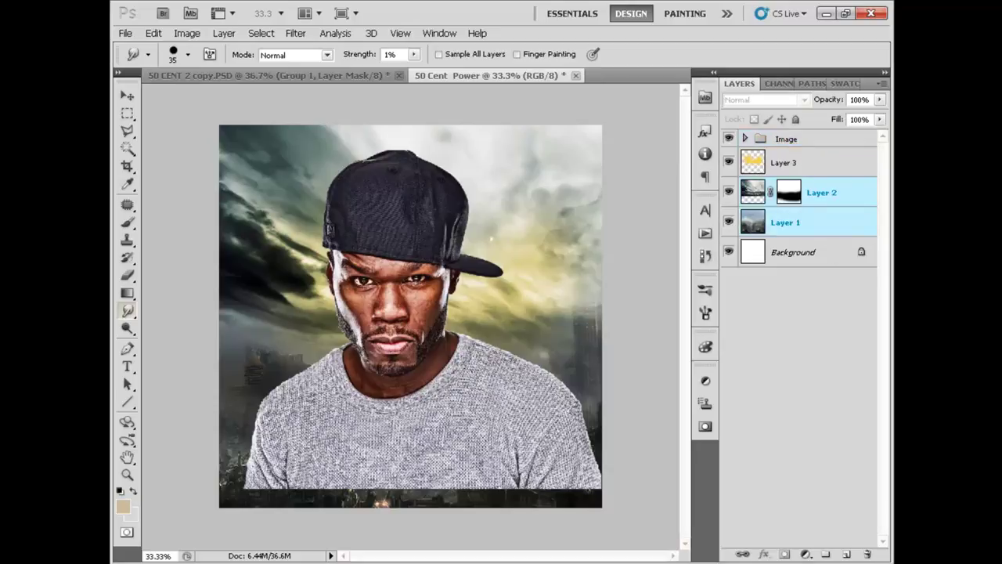
{"action": "left_click", "coordinate": [826, 554]}
{"action": "double_click", "coordinate": [793, 186]}
{"action": "type", "text": "Background"}
{"action": "key", "text": "Return"}
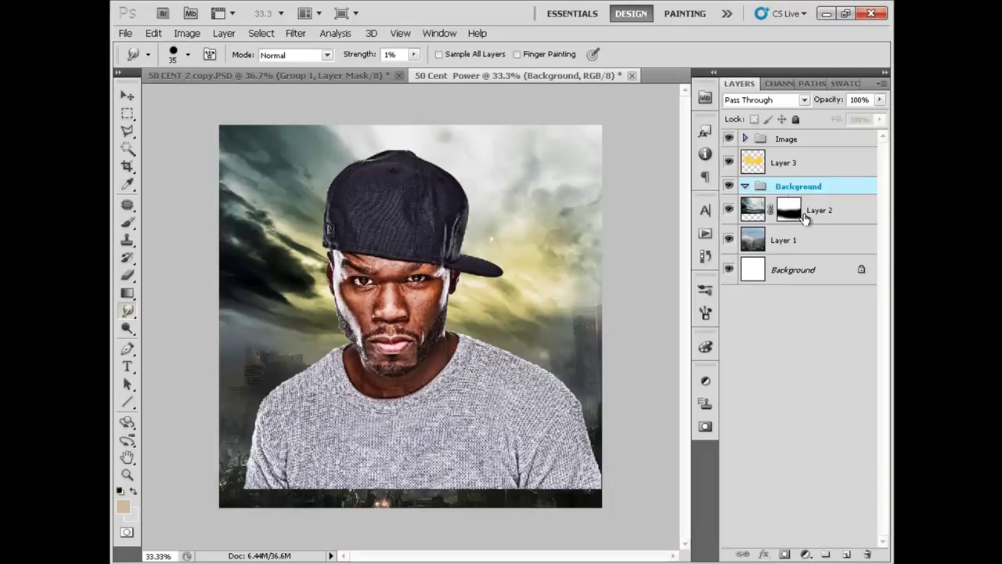
Step: Move the city, clouds and yellow glow layers into the Background group and collapse it
{"action": "left_click", "coordinate": [802, 241], "text": "shift"}
{"action": "left_click_drag", "start_coordinate": [814, 206], "coordinate": [792, 191]}
{"action": "left_click_drag", "start_coordinate": [808, 238], "coordinate": [817, 167]}
{"action": "left_click", "coordinate": [745, 155]}
Step: Add a layer mask to the Image group and paint black with a soft 400 px brush to fade the lower torso into the city
{"action": "left_click", "coordinate": [806, 139]}
{"action": "left_click", "coordinate": [784, 554]}
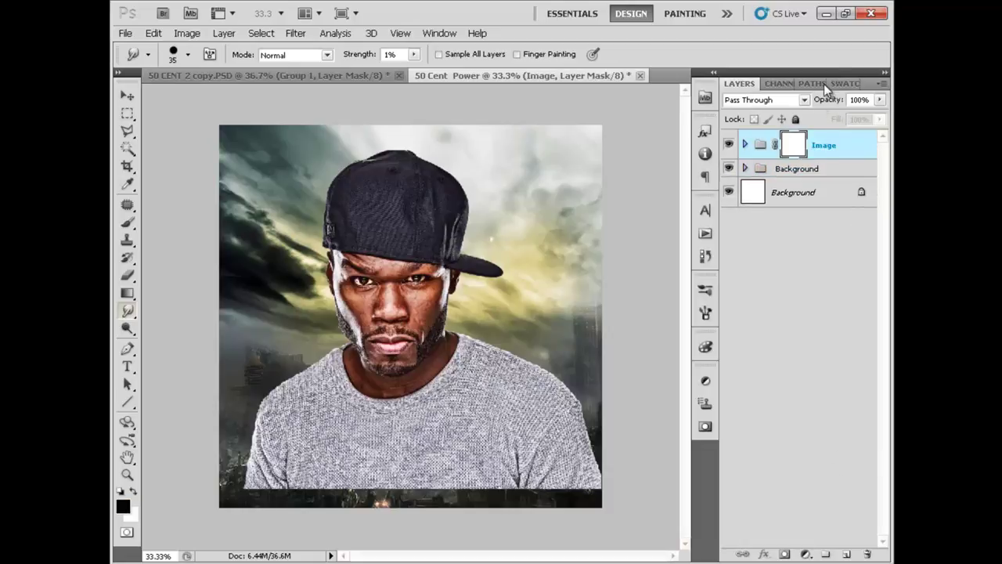
{"action": "key", "text": "b"}
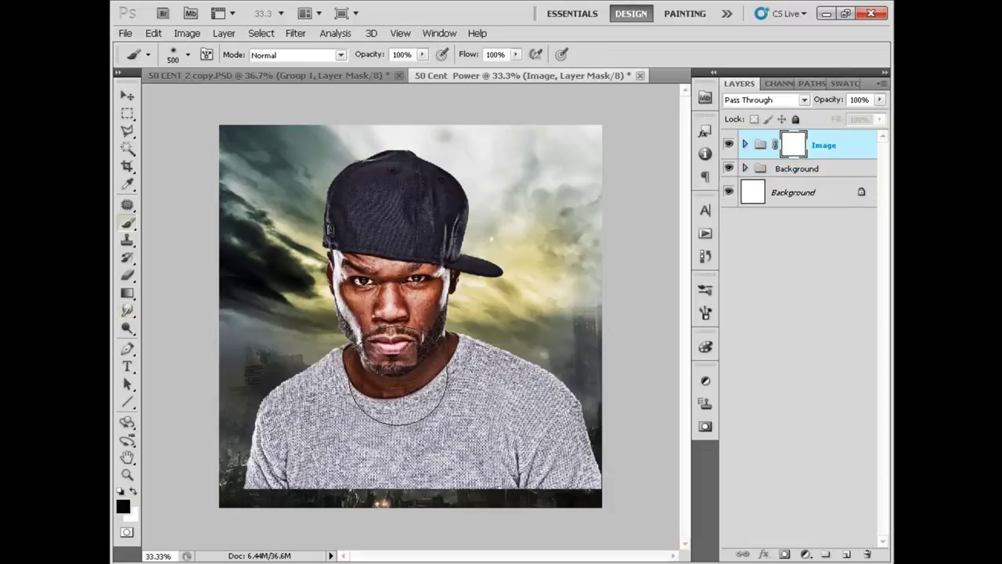
{"action": "key", "text": "bracketleft"}
{"action": "mouse_move", "coordinate": [447, 519]}
{"action": "left_mouse_down"}
{"action": "mouse_move", "coordinate": [503, 487]}
{"action": "mouse_move", "coordinate": [577, 477]}
{"action": "mouse_move", "coordinate": [599, 420]}
{"action": "mouse_move", "coordinate": [540, 423]}
{"action": "mouse_move", "coordinate": [461, 462]}
{"action": "mouse_move", "coordinate": [493, 431]}
{"action": "mouse_move", "coordinate": [362, 452]}
{"action": "mouse_move", "coordinate": [286, 396]}
{"action": "mouse_move", "coordinate": [313, 383]}
{"action": "mouse_move", "coordinate": [300, 505]}
{"action": "mouse_move", "coordinate": [274, 476]}
{"action": "mouse_move", "coordinate": [586, 463]}
{"action": "mouse_move", "coordinate": [548, 372]}
{"action": "mouse_move", "coordinate": [501, 426]}
{"action": "mouse_move", "coordinate": [561, 368]}
{"action": "mouse_move", "coordinate": [517, 391]}
{"action": "mouse_move", "coordinate": [501, 470]}
{"action": "mouse_move", "coordinate": [391, 407]}
{"action": "mouse_move", "coordinate": [276, 422]}
{"action": "left_mouse_up"}
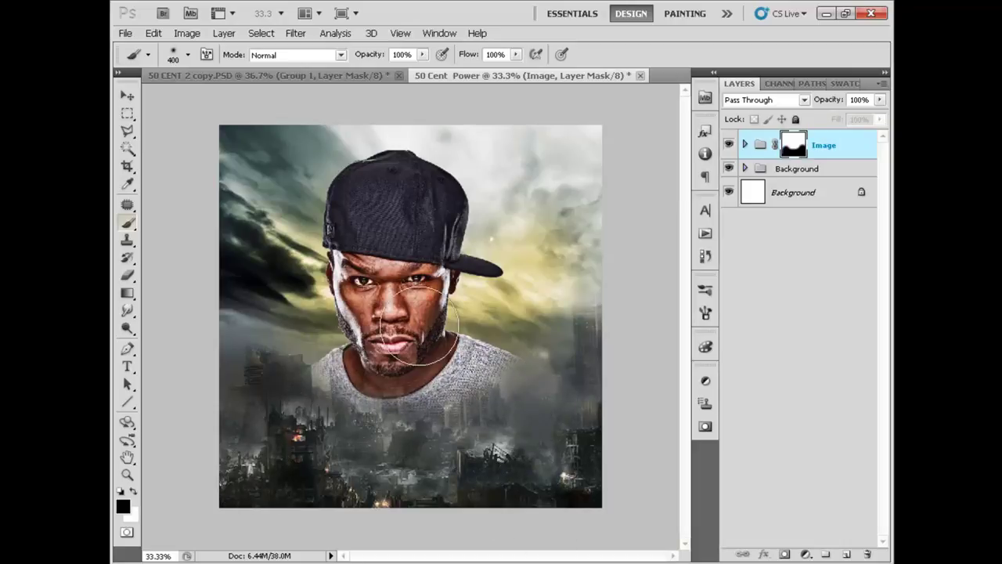
Step: Enlarge the masked Image group slightly with Free Transform and nudge it into position
{"action": "key", "text": "ctrl+t"}
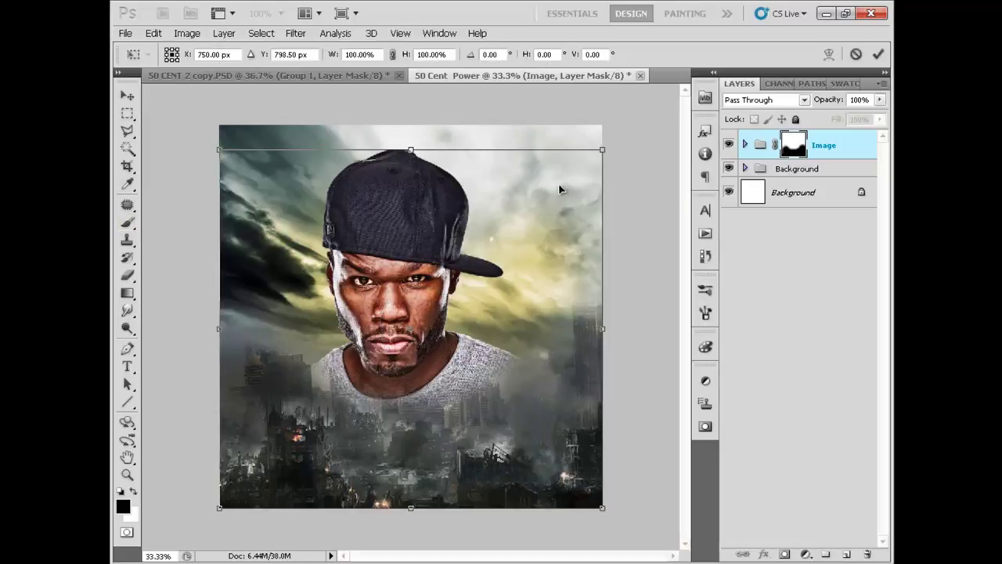
{"action": "left_click_drag", "start_coordinate": [596, 148], "coordinate": [631, 139]}
{"action": "left_click_drag", "start_coordinate": [495, 241], "coordinate": [493, 245]}
{"action": "key", "text": "Return"}
{"action": "key", "text": "b"}
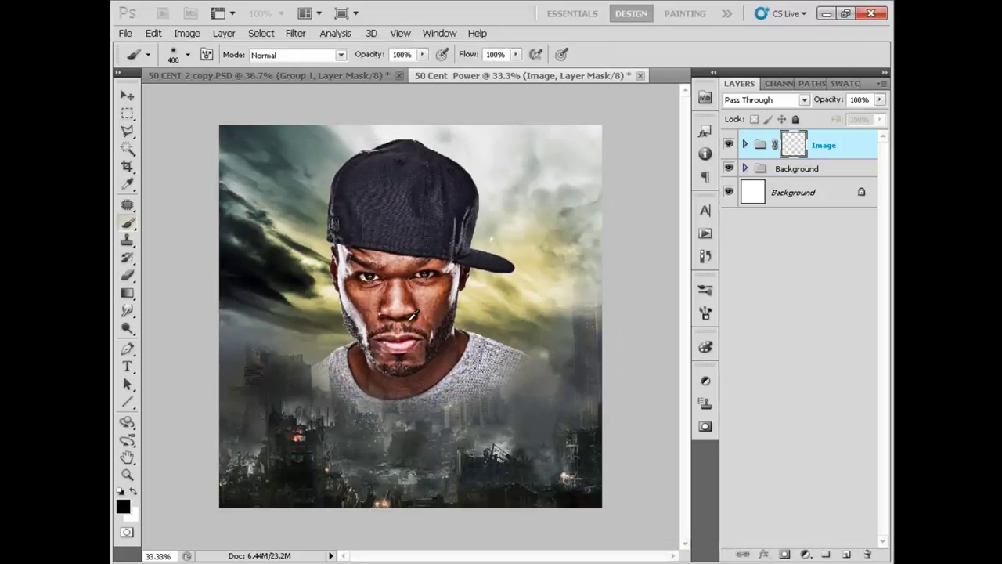
{"action": "scroll", "coordinate": [419, 309], "scroll_direction": "up", "scroll_amount": 1}
{"action": "scroll", "coordinate": [419, 309], "scroll_direction": "down", "scroll_amount": 1}
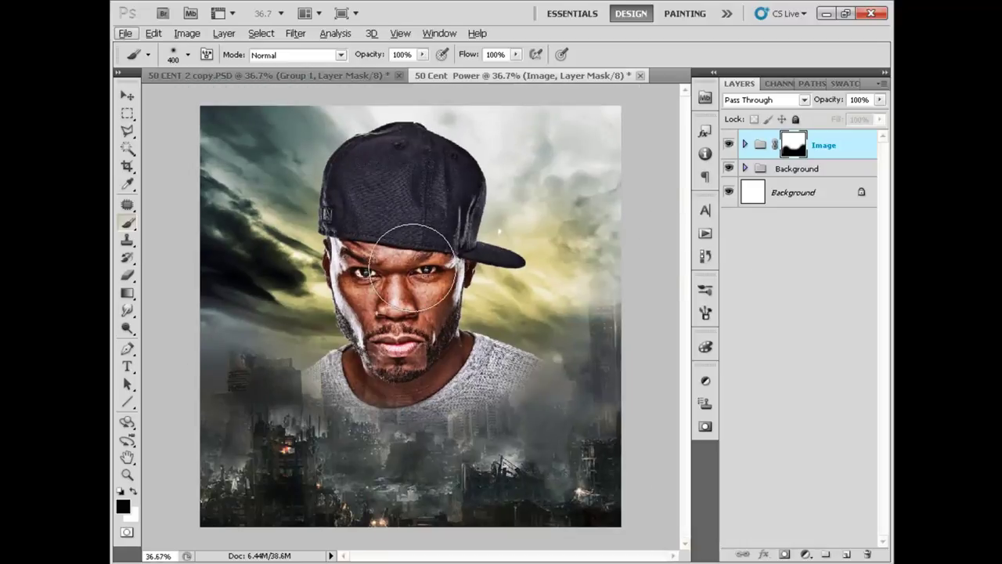
Step: Paint black on the Image group's mask along both shoulders to fade more of the shirt into the city
{"action": "left_click", "coordinate": [827, 145]}
{"action": "left_click", "coordinate": [794, 150]}
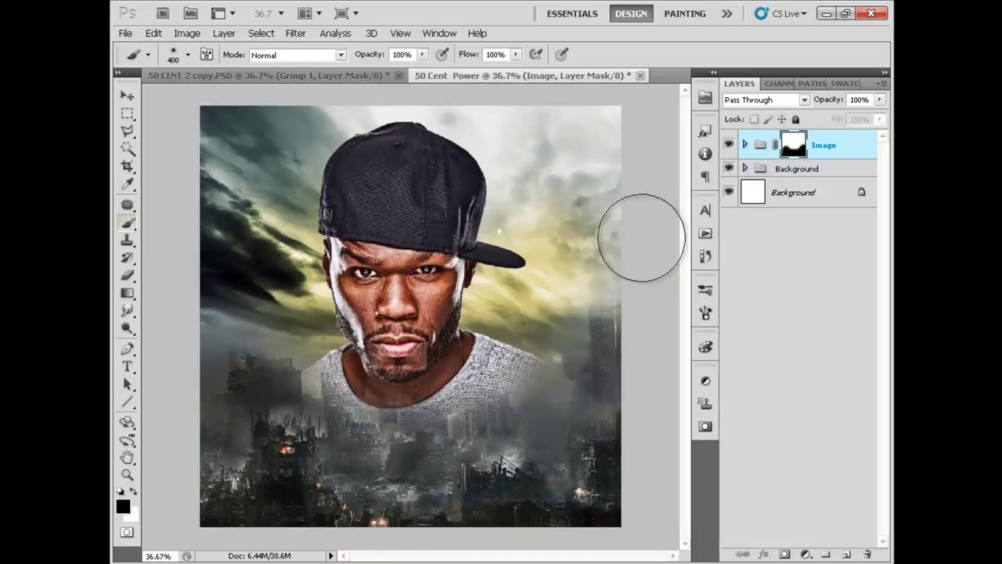
{"action": "mouse_move", "coordinate": [527, 394]}
{"action": "left_mouse_down"}
{"action": "mouse_move", "coordinate": [500, 390]}
{"action": "mouse_move", "coordinate": [479, 417]}
{"action": "mouse_move", "coordinate": [439, 433]}
{"action": "mouse_move", "coordinate": [531, 385]}
{"action": "mouse_move", "coordinate": [411, 447]}
{"action": "mouse_move", "coordinate": [359, 441]}
{"action": "mouse_move", "coordinate": [302, 399]}
{"action": "left_mouse_up"}
{"action": "key", "text": "bracketleft"}
{"action": "key", "text": "bracketleft"}
{"action": "key", "text": "bracketleft"}
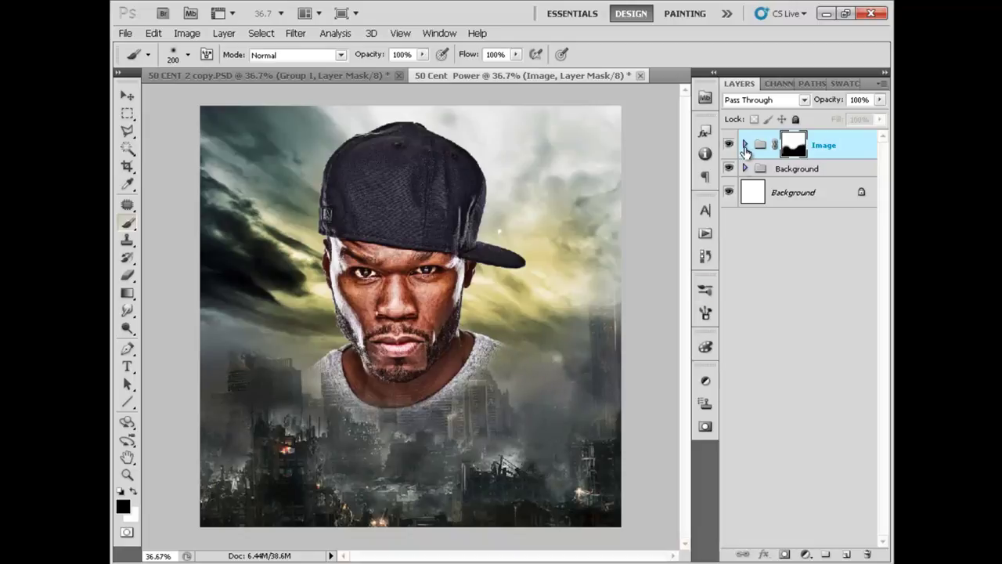
Step: Add a Brightness/Contrast adjustment with brightness -32 above Layer 0 copy and clip it to that layer
{"action": "left_click", "coordinate": [745, 146]}
{"action": "left_click", "coordinate": [818, 179]}
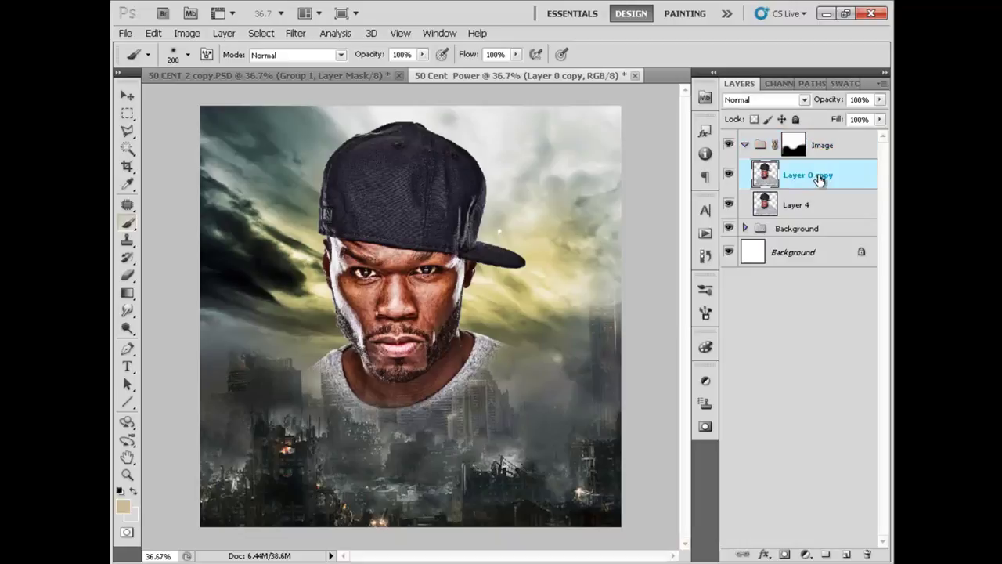
{"action": "left_click", "coordinate": [804, 554]}
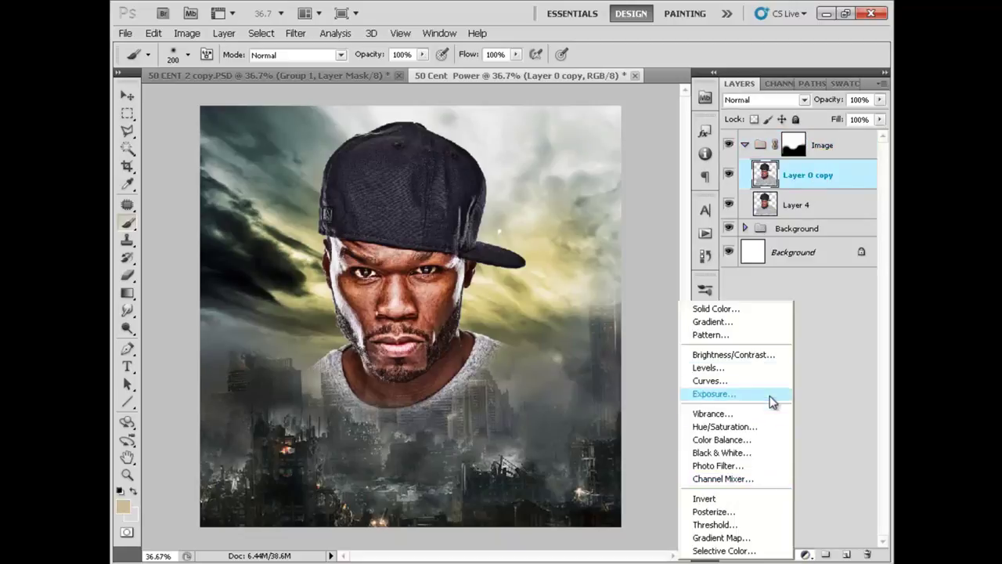
{"action": "left_click", "coordinate": [756, 360]}
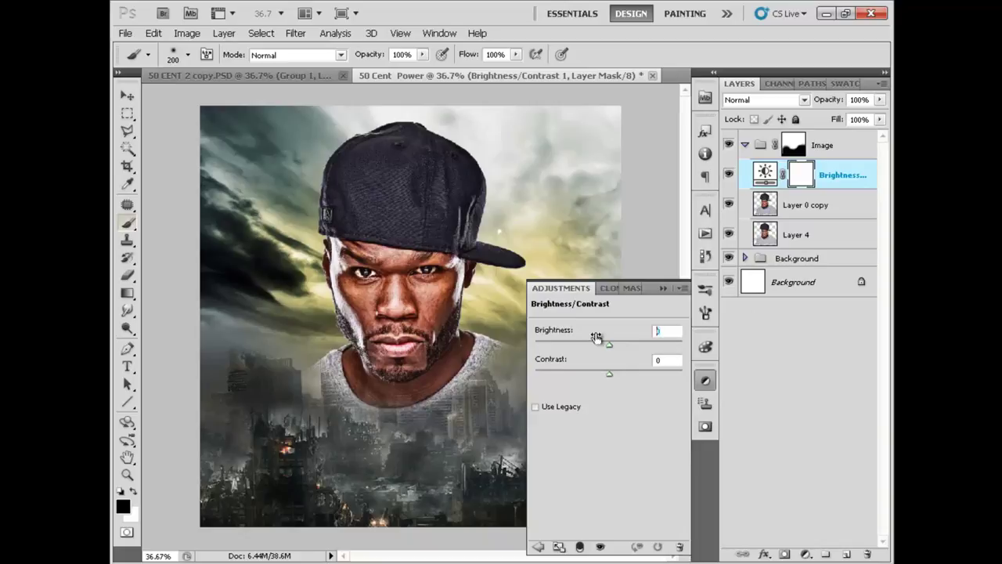
{"action": "type", "text": "-32"}
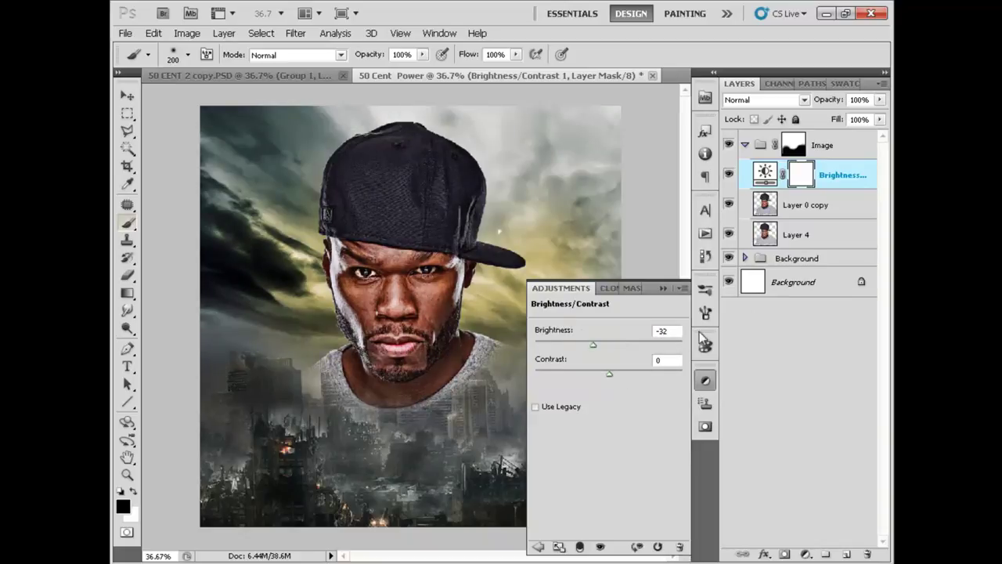
{"action": "left_click", "coordinate": [785, 191], "text": "alt"}
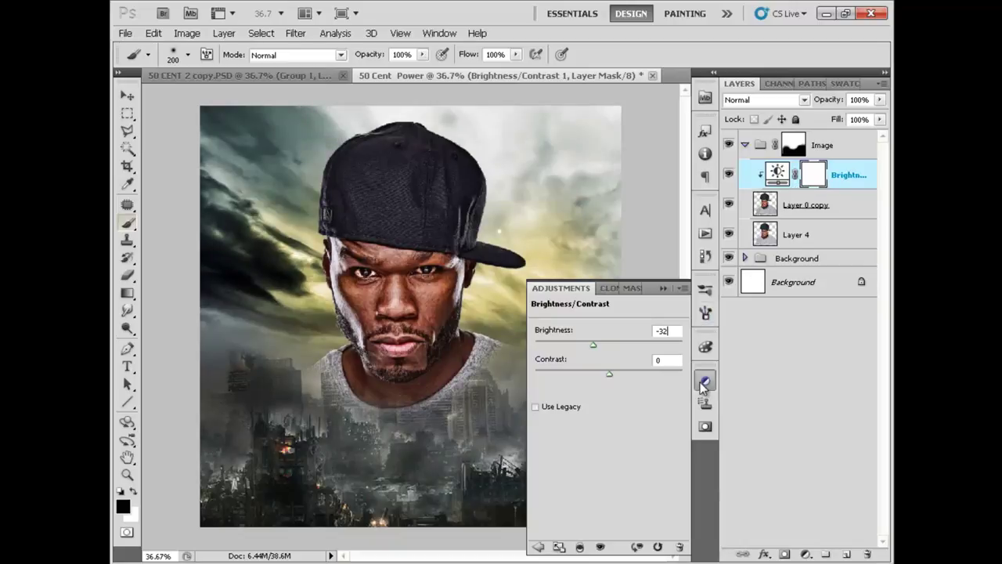
Step: Duplicate Layer 4 inside the Image group and hide the original layer
{"action": "left_click", "coordinate": [807, 235]}
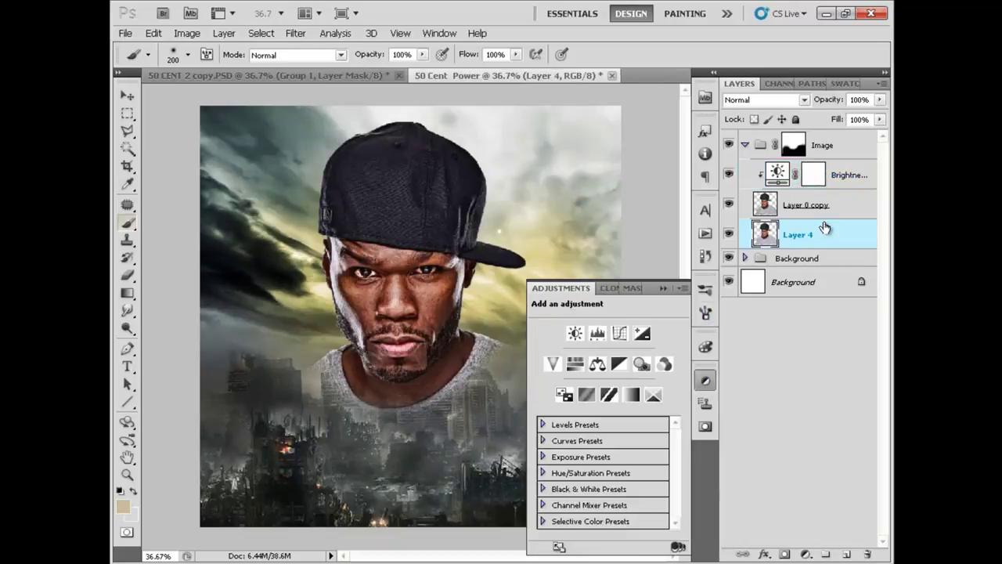
{"action": "left_click", "coordinate": [852, 207]}
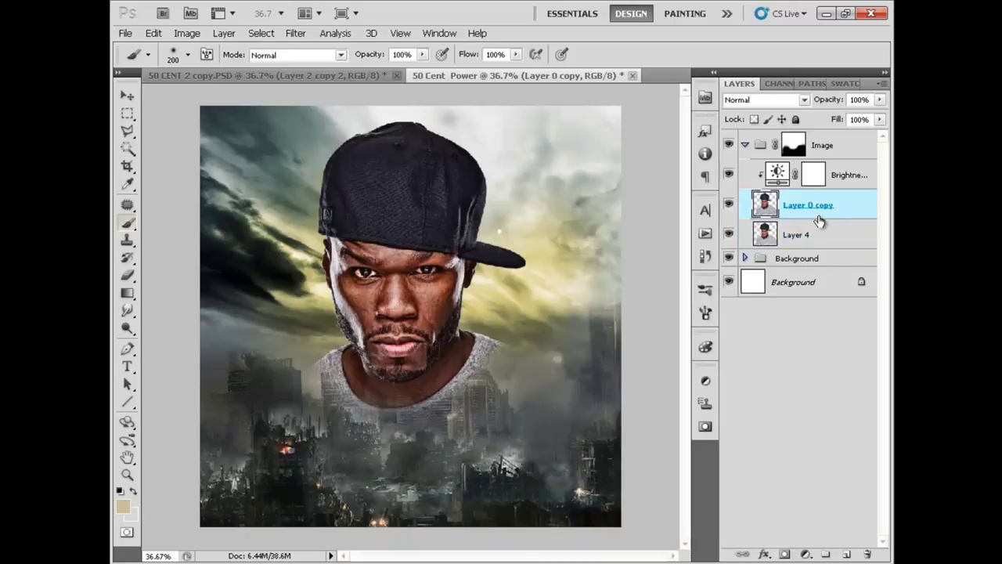
{"action": "left_click", "coordinate": [817, 232]}
{"action": "key", "text": "ctrl+j"}
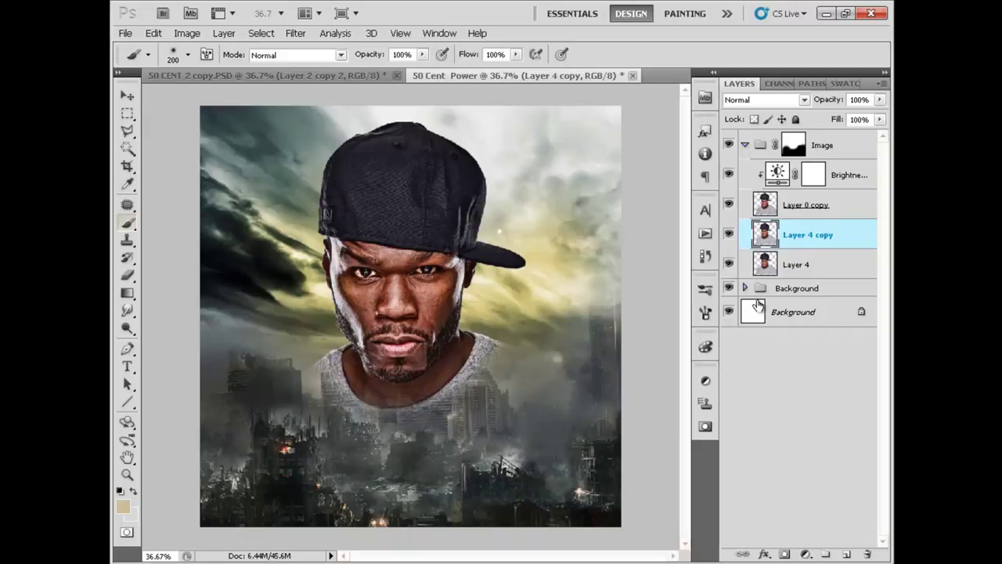
{"action": "left_click", "coordinate": [813, 269]}
{"action": "left_click", "coordinate": [736, 267]}
{"action": "left_click", "coordinate": [823, 235]}
Step: Apply Hue/Saturation to Layer 0 copy with the saturation set to -27
{"action": "left_click", "coordinate": [832, 205]}
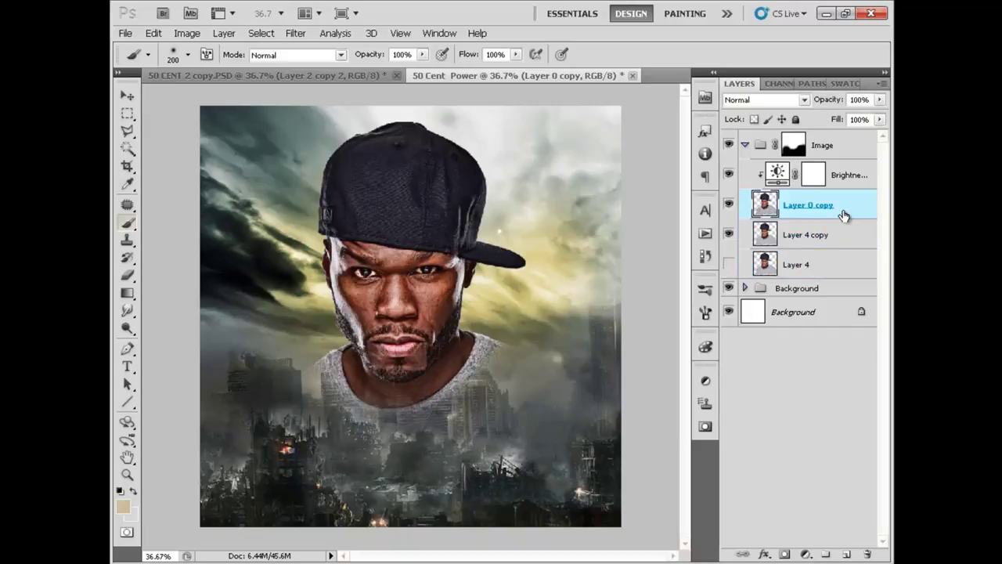
{"action": "key", "text": "ctrl+u"}
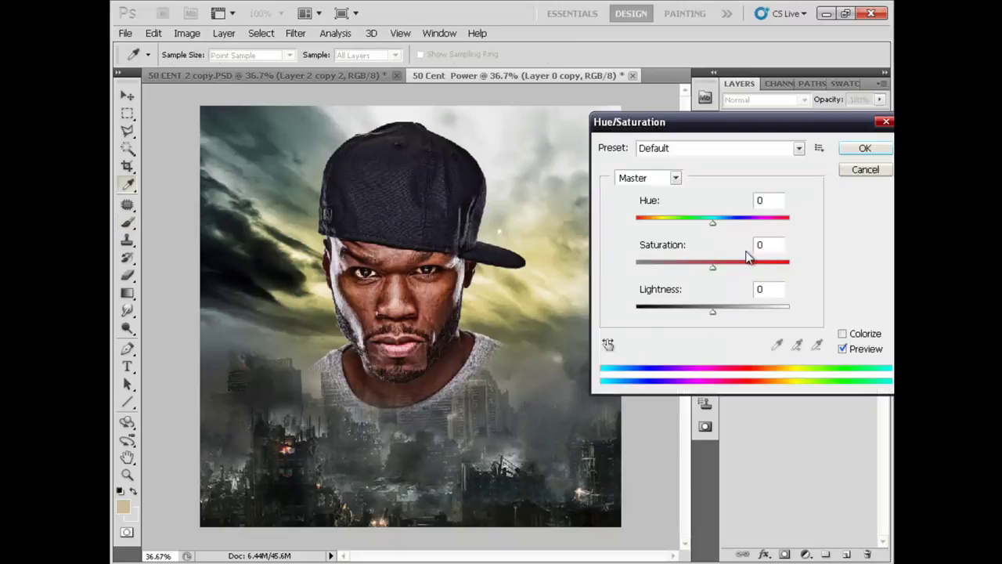
{"action": "left_click_drag", "start_coordinate": [713, 267], "coordinate": [693, 267]}
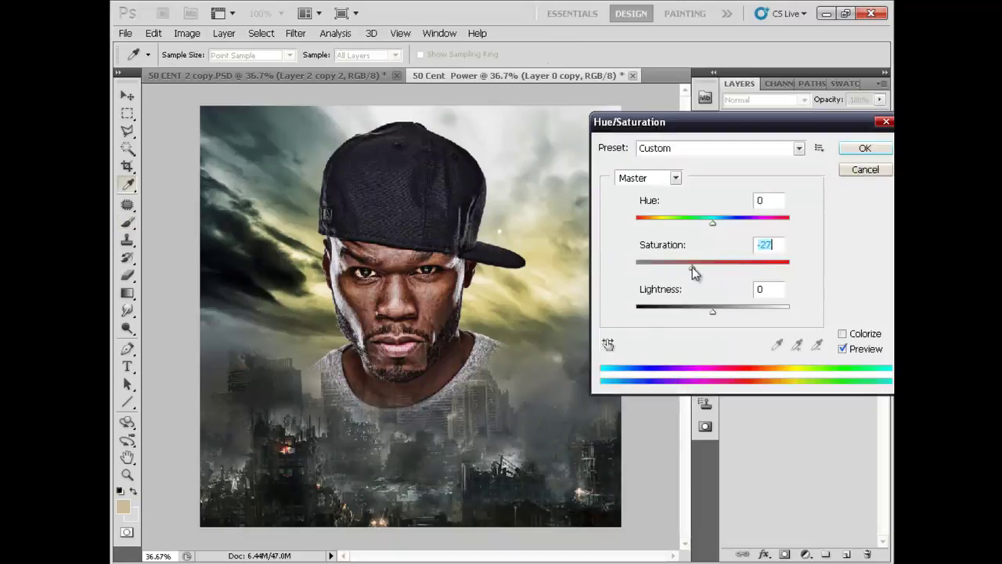
{"action": "left_click", "coordinate": [863, 148]}
Step: Lower the saturation of Layer 4 copy by 40 with Hue/Saturation
{"action": "left_click", "coordinate": [842, 234]}
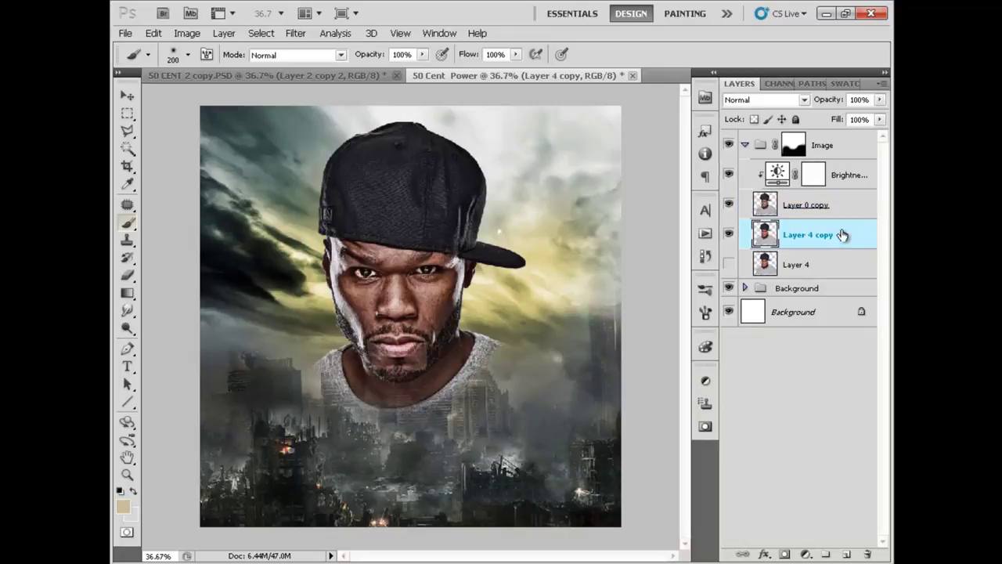
{"action": "key", "text": "u"}
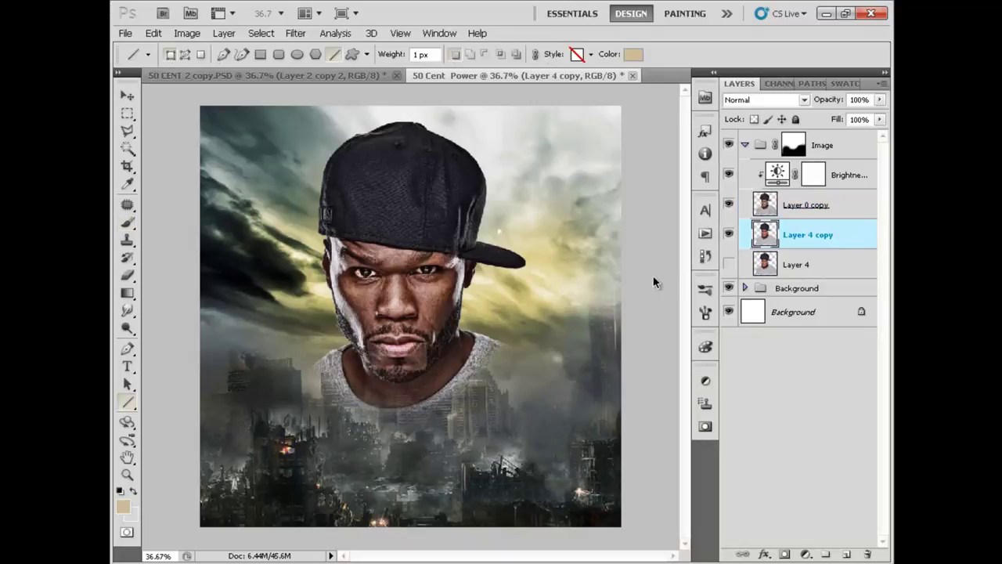
{"action": "key", "text": "ctrl+u"}
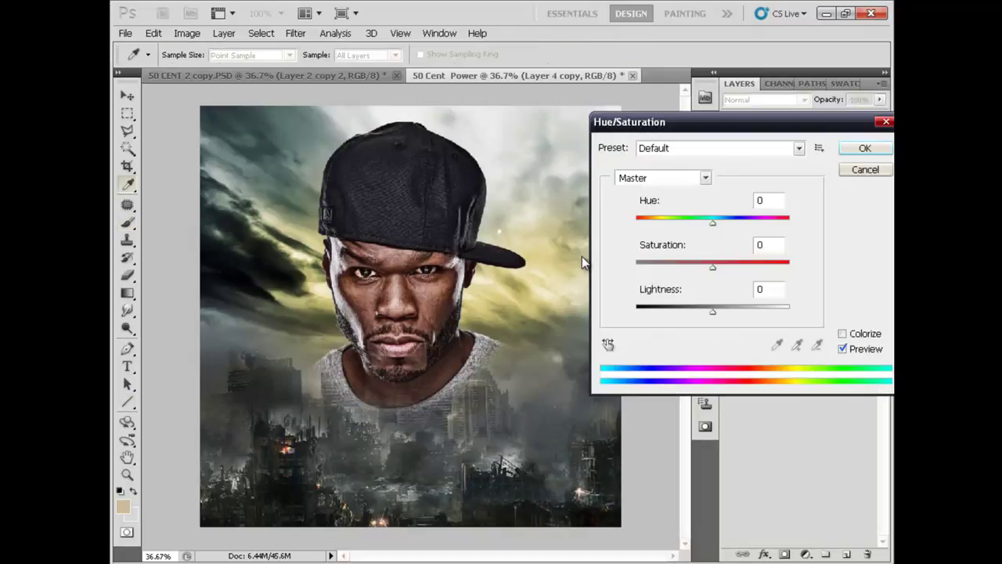
{"action": "left_click_drag", "start_coordinate": [712, 270], "coordinate": [672, 271]}
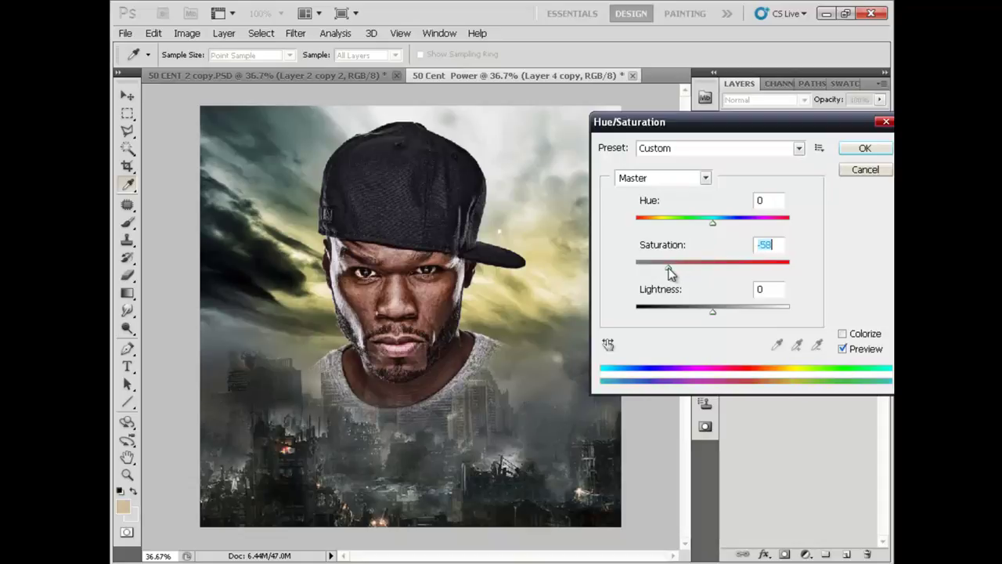
{"action": "left_click_drag", "start_coordinate": [767, 126], "coordinate": [636, 229]}
{"action": "type", "text": "40"}
{"action": "left_click", "coordinate": [736, 258]}
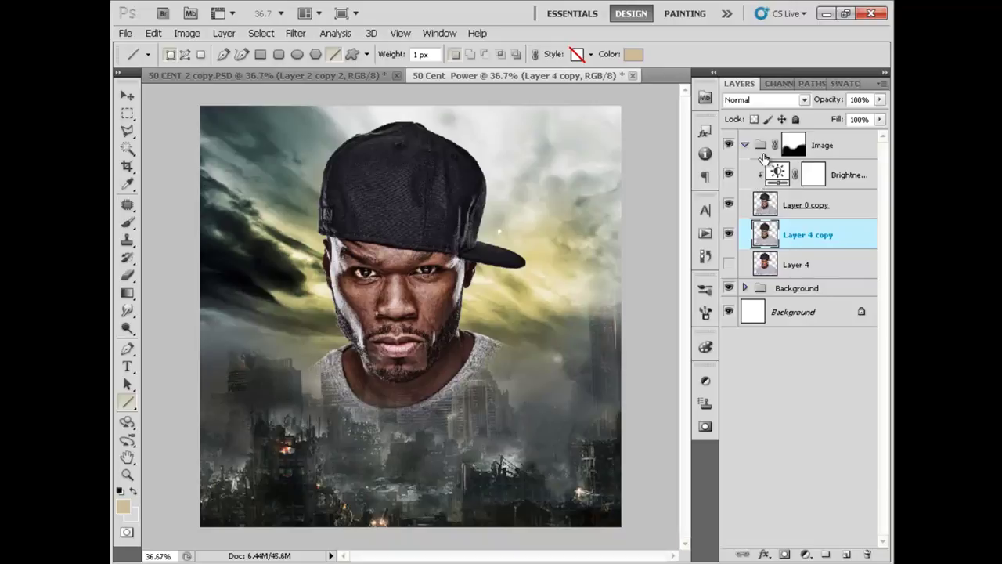
Step: Add a new layer filled with 50% gray above the collapsed Image group and set its blending mode to Overlay
{"action": "left_click", "coordinate": [779, 173]}
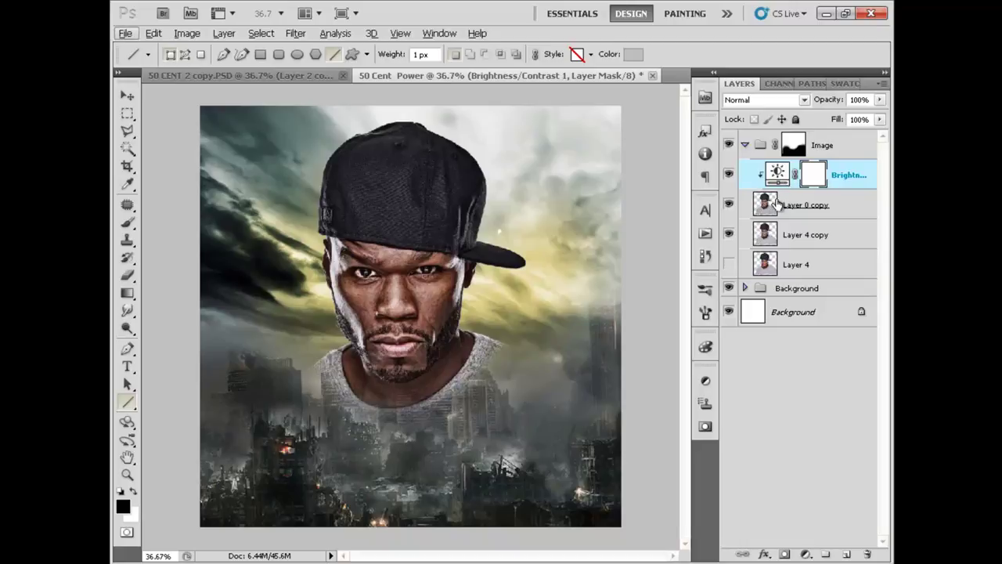
{"action": "left_click", "coordinate": [856, 210]}
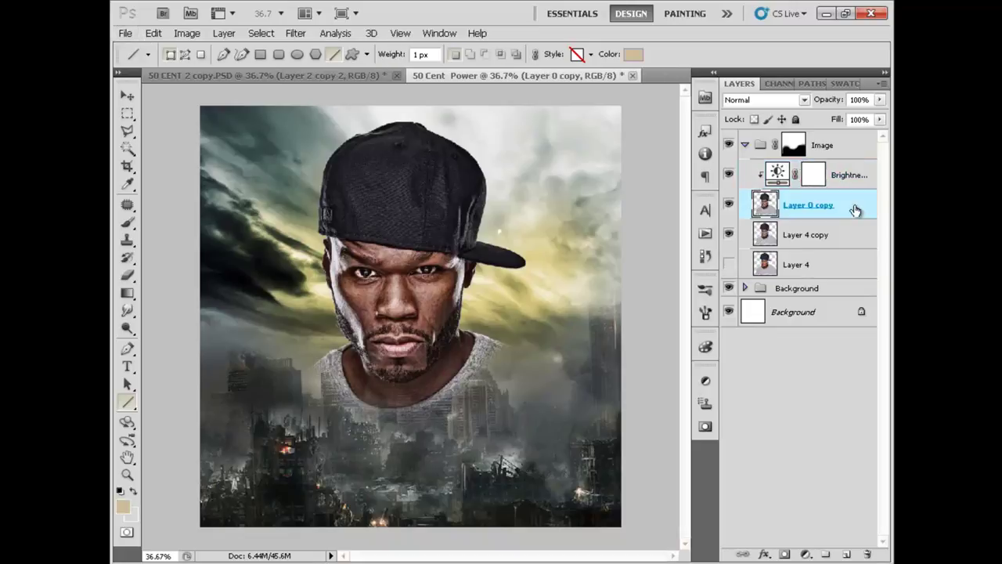
{"action": "left_click", "coordinate": [745, 145]}
{"action": "key", "text": "ctrl+shift+alt+n"}
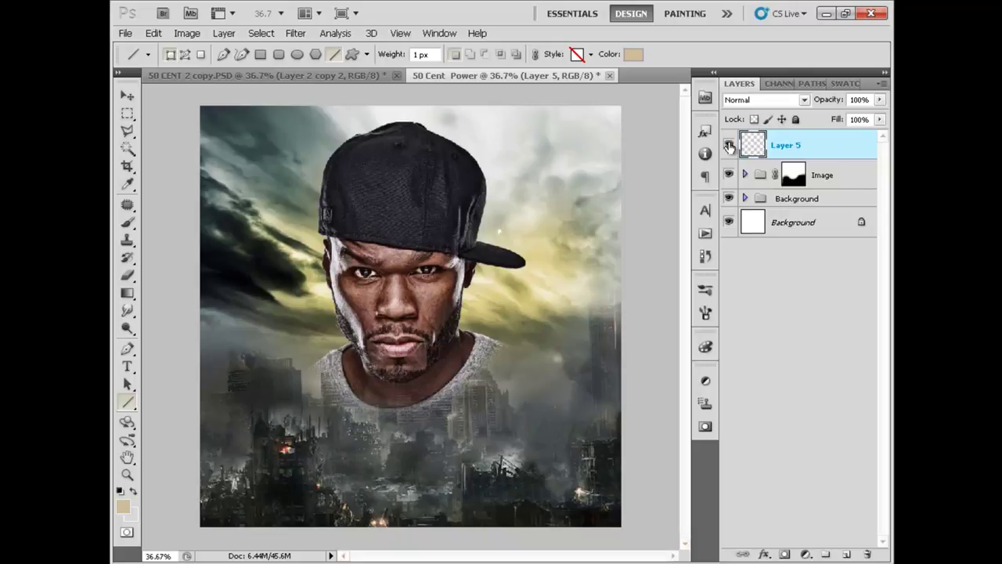
{"action": "key", "text": "shift+F5"}
{"action": "left_click", "coordinate": [485, 173]}
{"action": "left_click", "coordinate": [479, 299]}
{"action": "left_click", "coordinate": [584, 160]}
{"action": "key", "text": "u"}
{"action": "left_click", "coordinate": [767, 101]}
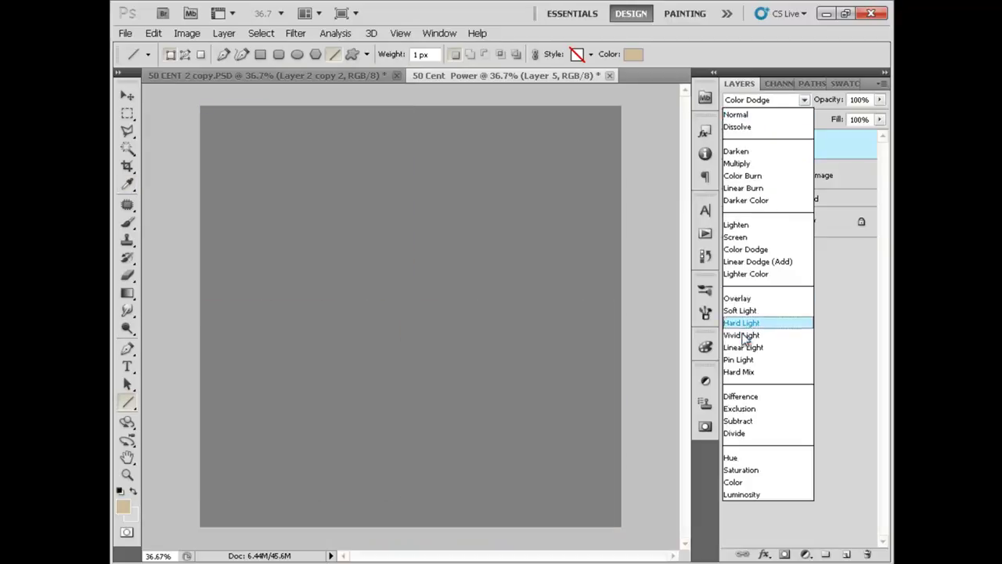
{"action": "left_click", "coordinate": [744, 299]}
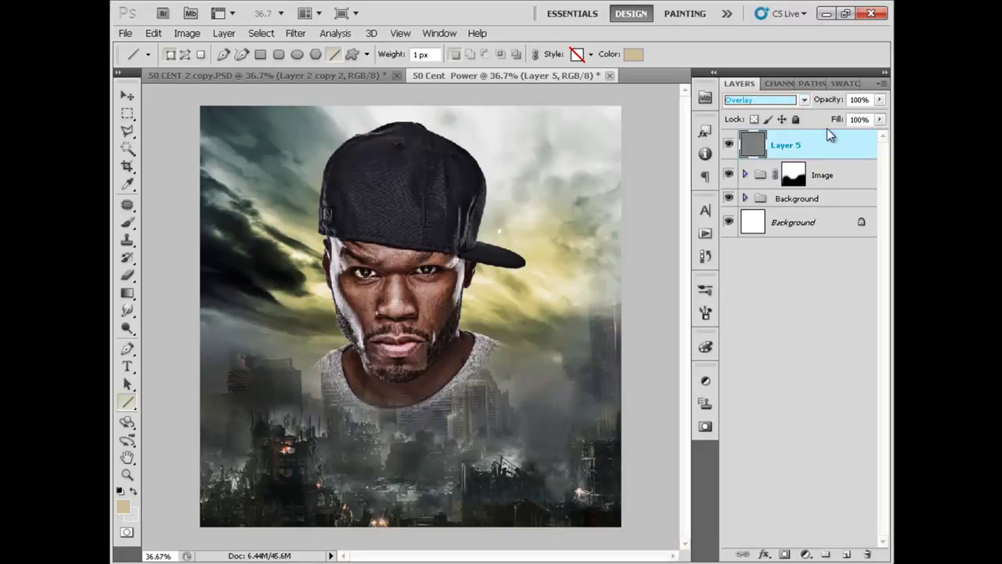
Step: Check the Particles image in the 50 Cent Stocks folder and return to Photoshop
{"action": "key", "text": "alt+Tab"}
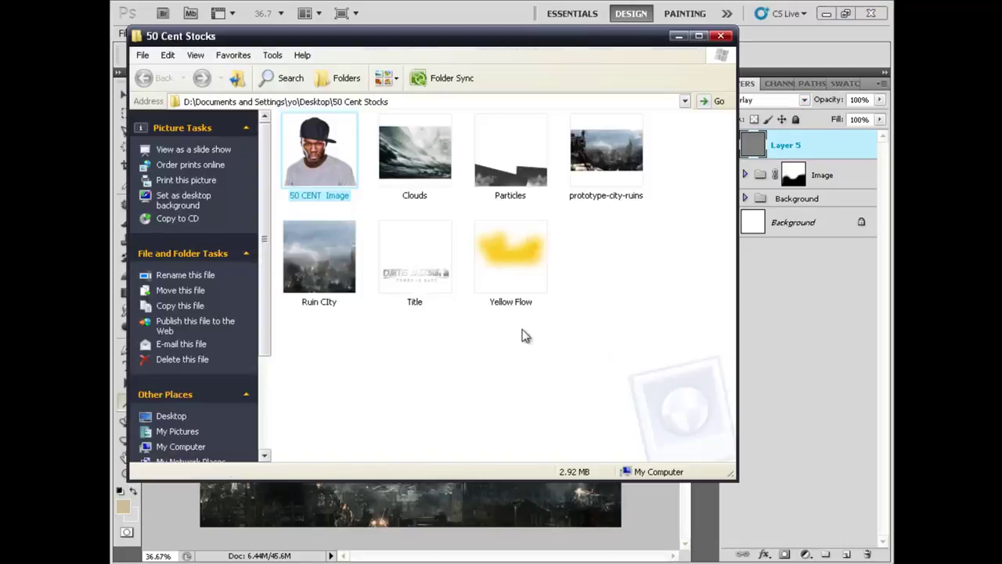
{"action": "left_click", "coordinate": [533, 184]}
{"action": "left_click", "coordinate": [793, 34]}
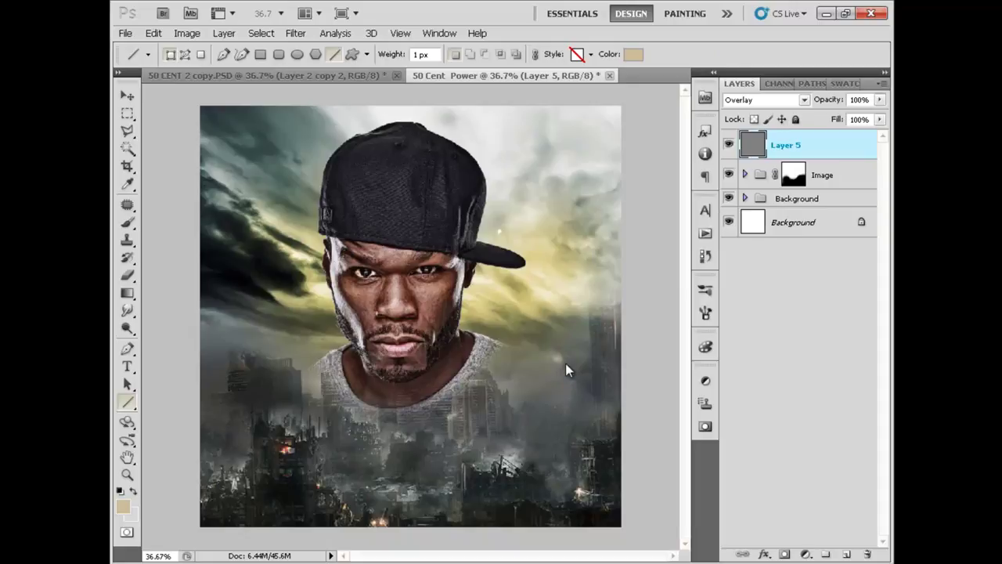
Step: Bring the Particles image from the 50 Cent Stocks folder into the 50 Cent Power document as the top layer, blended with Screen
{"action": "key", "text": "alt+Tab"}
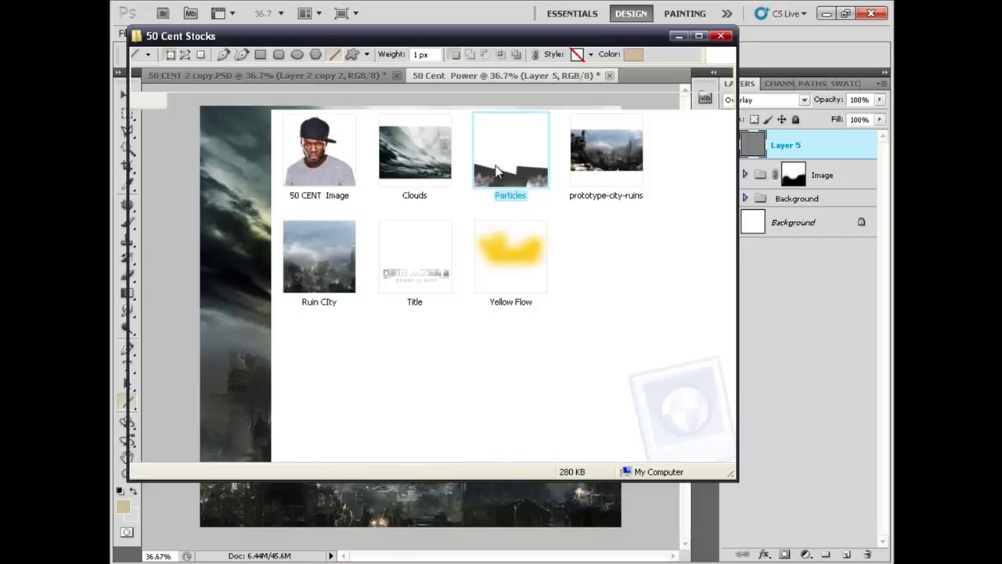
{"action": "key", "text": "Return"}
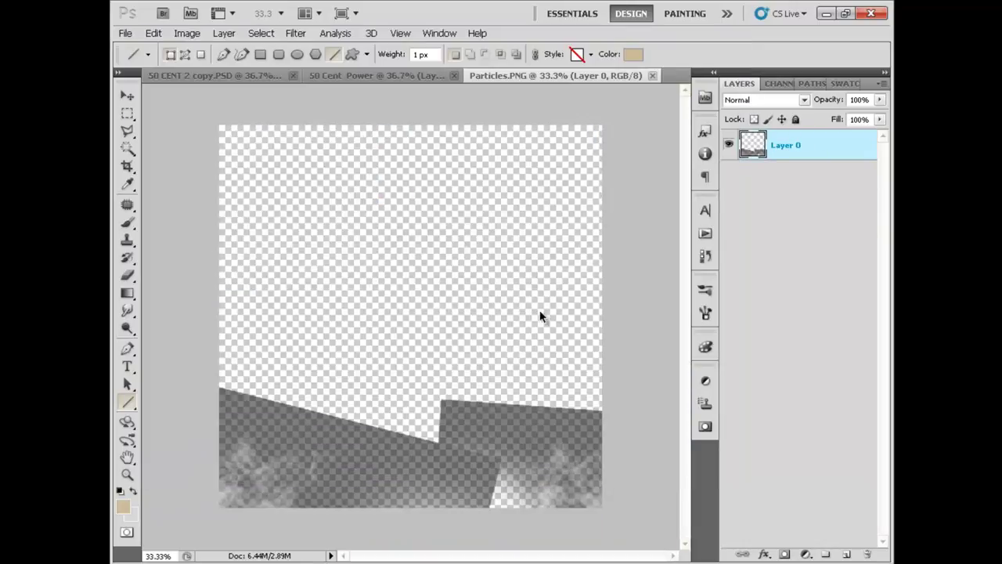
{"action": "key", "text": "v"}
{"action": "left_click_drag", "start_coordinate": [439, 439], "coordinate": [748, 239]}
{"action": "right_click", "coordinate": [796, 140]}
{"action": "left_click", "coordinate": [752, 192]}
{"action": "left_click", "coordinate": [509, 233]}
{"action": "left_click", "coordinate": [435, 259]}
{"action": "left_click", "coordinate": [633, 171]}
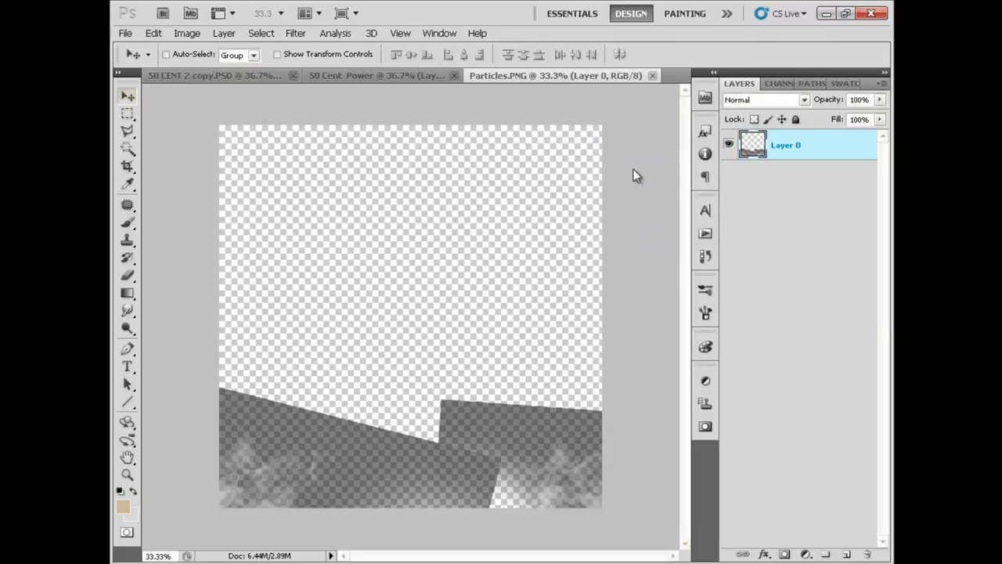
{"action": "key", "text": "ctrl+w"}
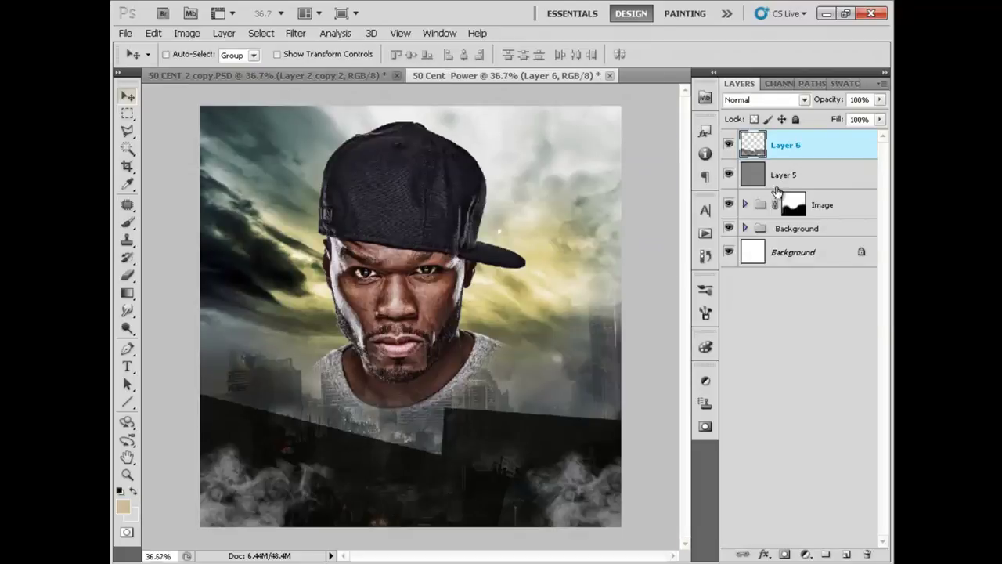
{"action": "left_click", "coordinate": [783, 100]}
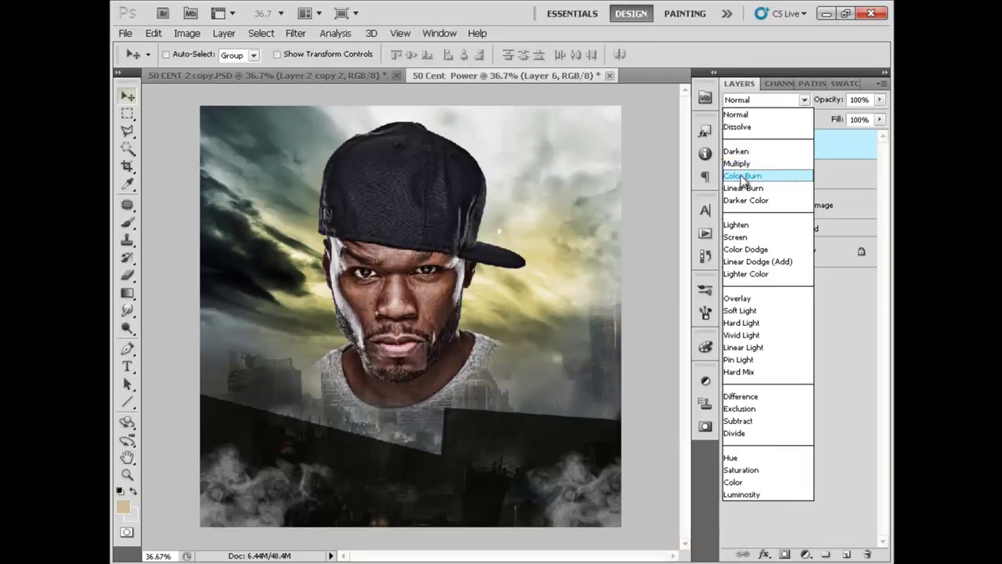
{"action": "left_click", "coordinate": [740, 236]}
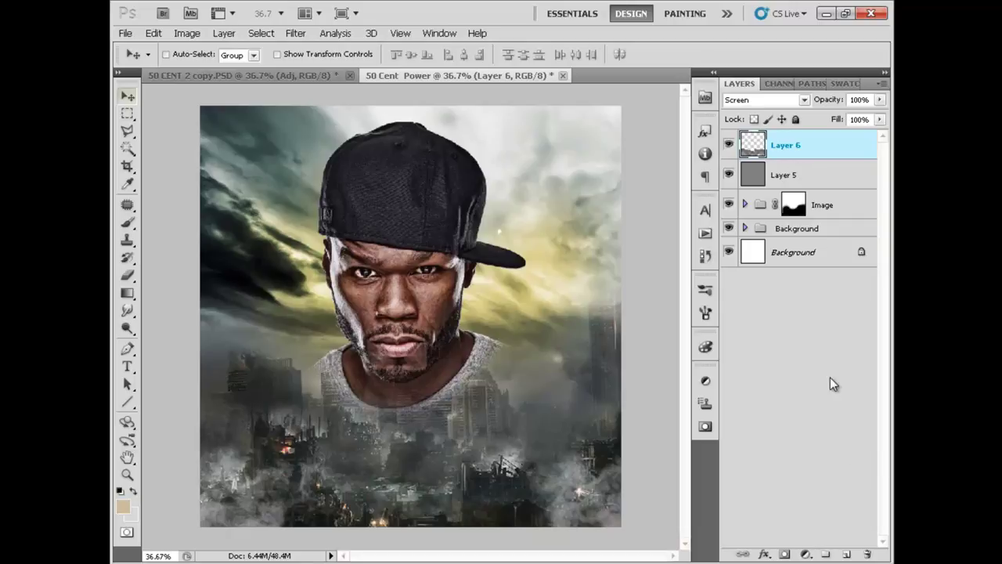
Step: Add an empty layer on top and place Layer 6 in a new collapsed group named Particles beneath it
{"action": "key", "text": "ctrl+shift+alt+n"}
{"action": "key", "text": "shift+alt+s"}
{"action": "left_click", "coordinate": [802, 176]}
{"action": "left_click", "coordinate": [826, 553]}
{"action": "double_click", "coordinate": [793, 169]}
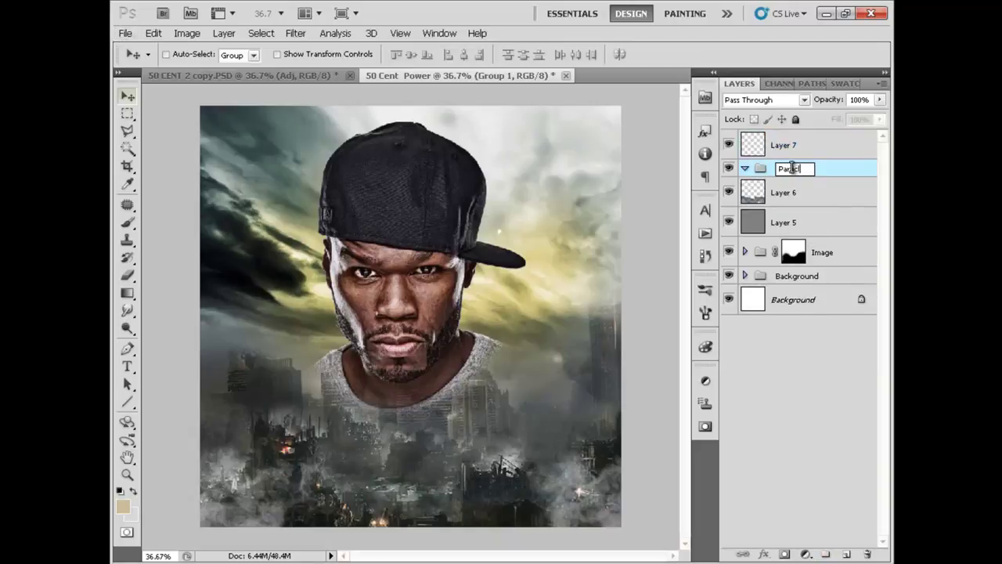
{"action": "key", "text": "Return"}
{"action": "left_click_drag", "start_coordinate": [792, 193], "coordinate": [799, 169]}
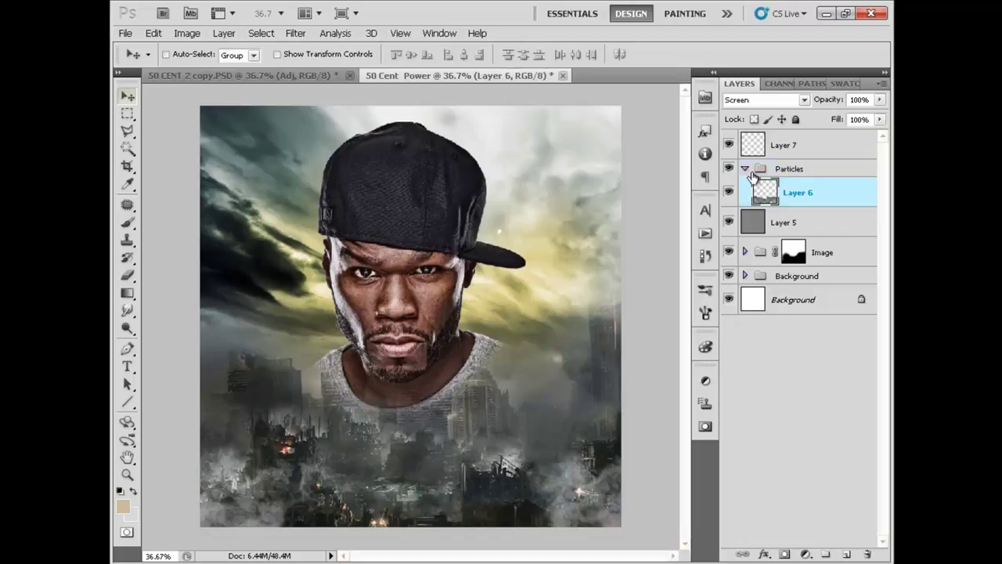
{"action": "left_click", "coordinate": [745, 170]}
{"action": "key", "text": "alt+bracketright"}
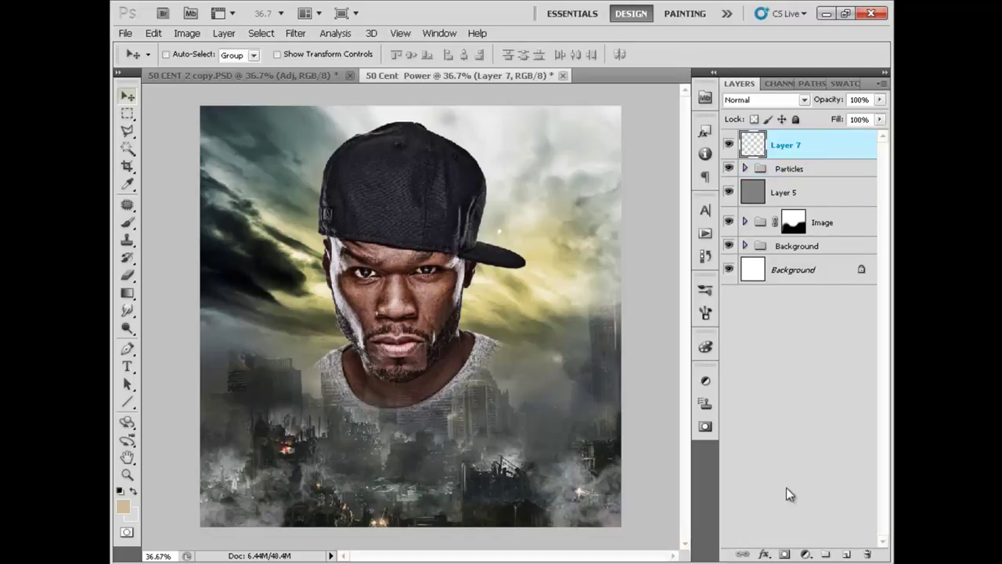
Step: Set the foreground color to black (000000) and fill the empty Layer 7 with it
{"action": "left_click", "coordinate": [119, 507]}
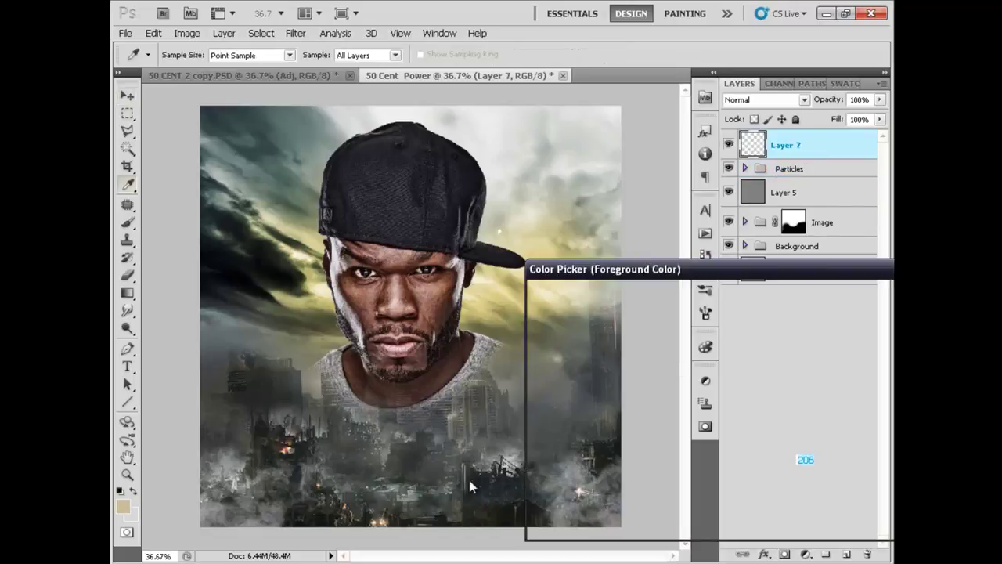
{"action": "left_click", "coordinate": [537, 498]}
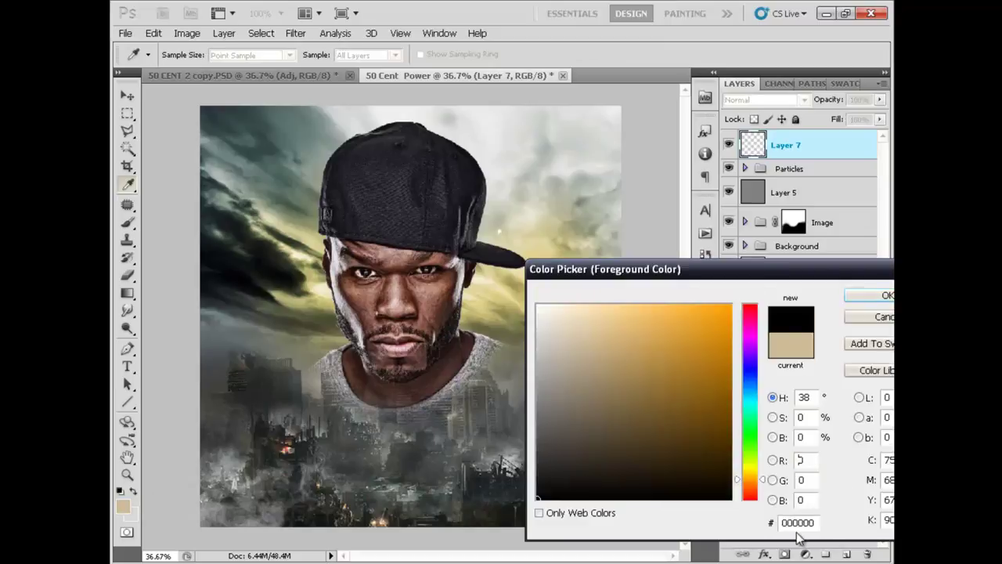
{"action": "left_click", "coordinate": [883, 297]}
{"action": "key", "text": "v"}
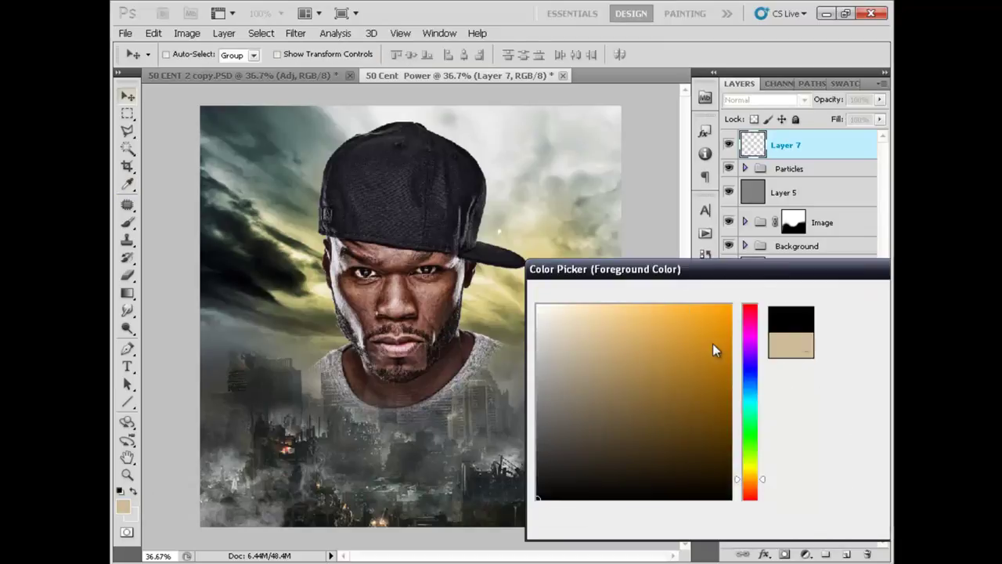
{"action": "key", "text": "alt+BackSpace"}
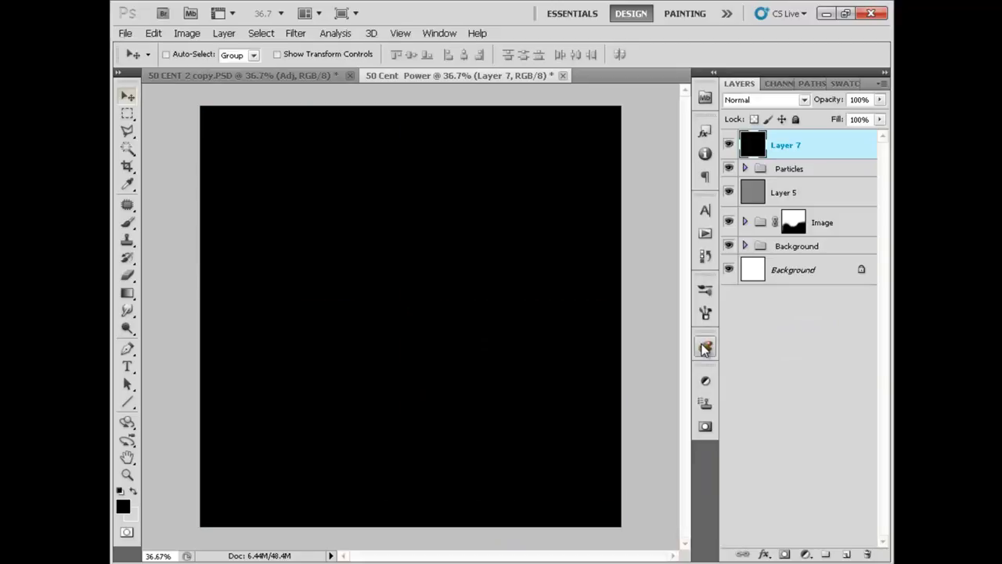
Step: Erase the center of the black Layer 7 with a soft 1700 px eraser, leaving a dark vignette around the edges
{"action": "key", "text": "e"}
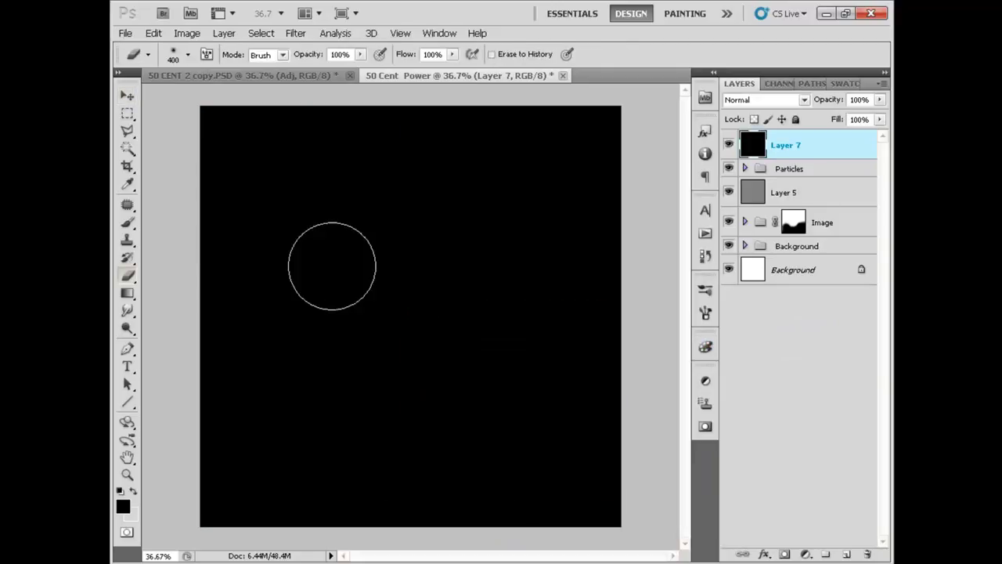
{"action": "right_click", "coordinate": [393, 283]}
{"action": "left_click", "coordinate": [359, 279]}
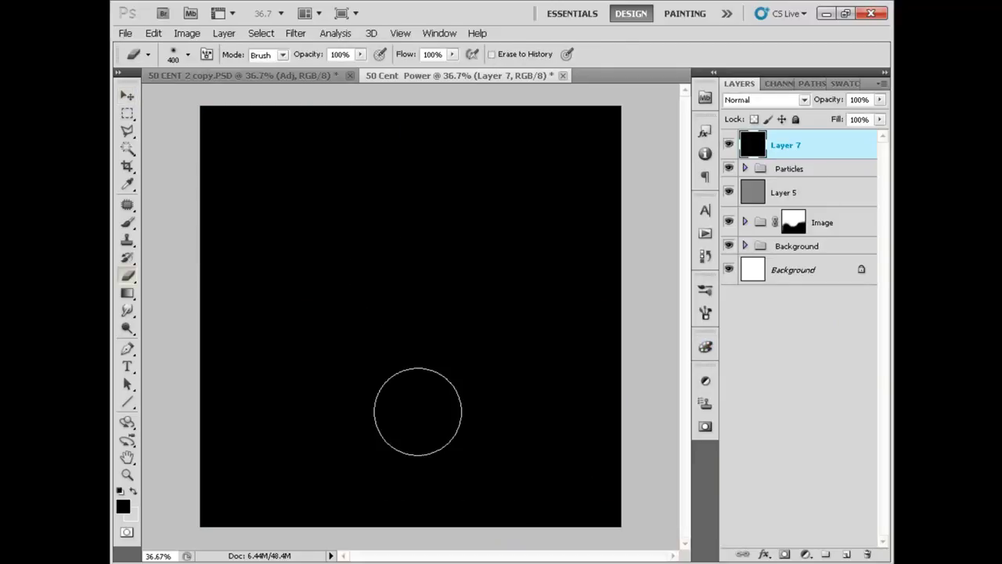
{"action": "right_click", "coordinate": [501, 358]}
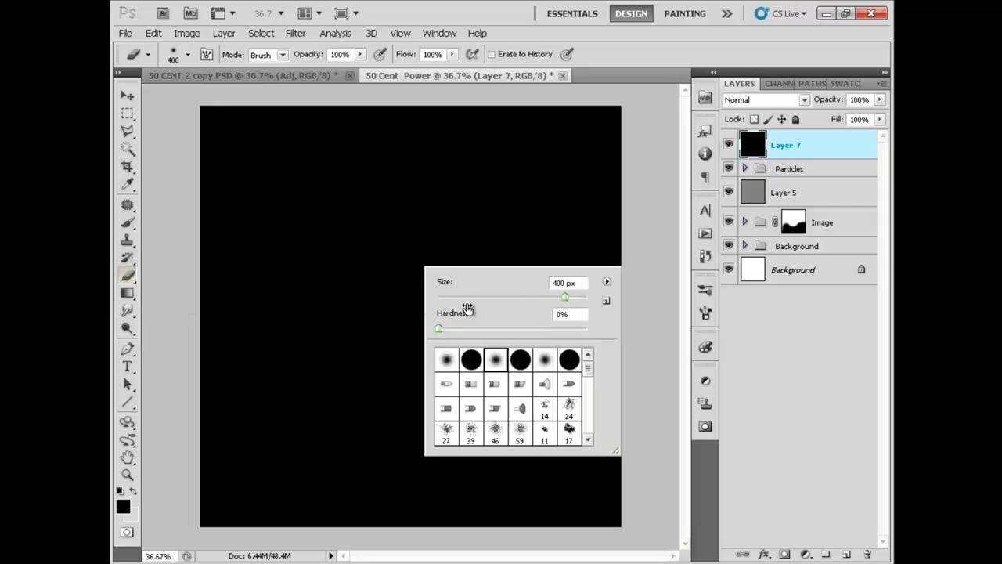
{"action": "left_click", "coordinate": [398, 264]}
{"action": "key", "text": "bracketright"}
{"action": "key", "text": "bracketright"}
{"action": "key", "text": "bracketright"}
{"action": "key", "text": "bracketright"}
{"action": "key", "text": "bracketright"}
{"action": "key", "text": "bracketright"}
{"action": "key", "text": "bracketright"}
{"action": "key", "text": "bracketright"}
{"action": "key", "text": "bracketright"}
{"action": "key", "text": "bracketright"}
{"action": "key", "text": "bracketright"}
{"action": "key", "text": "bracketright"}
{"action": "key", "text": "bracketright"}
{"action": "key", "text": "bracketright"}
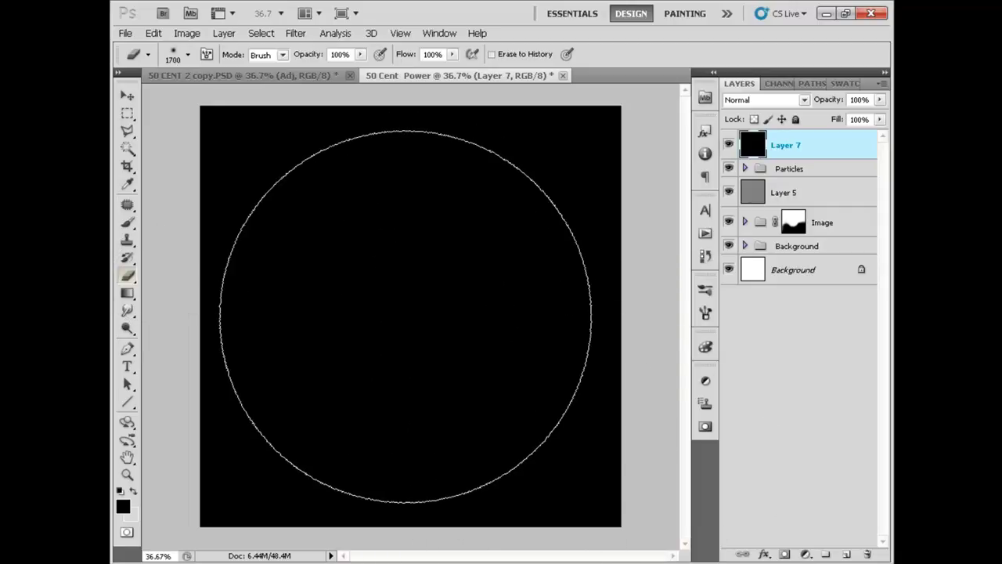
{"action": "left_click", "coordinate": [406, 316]}
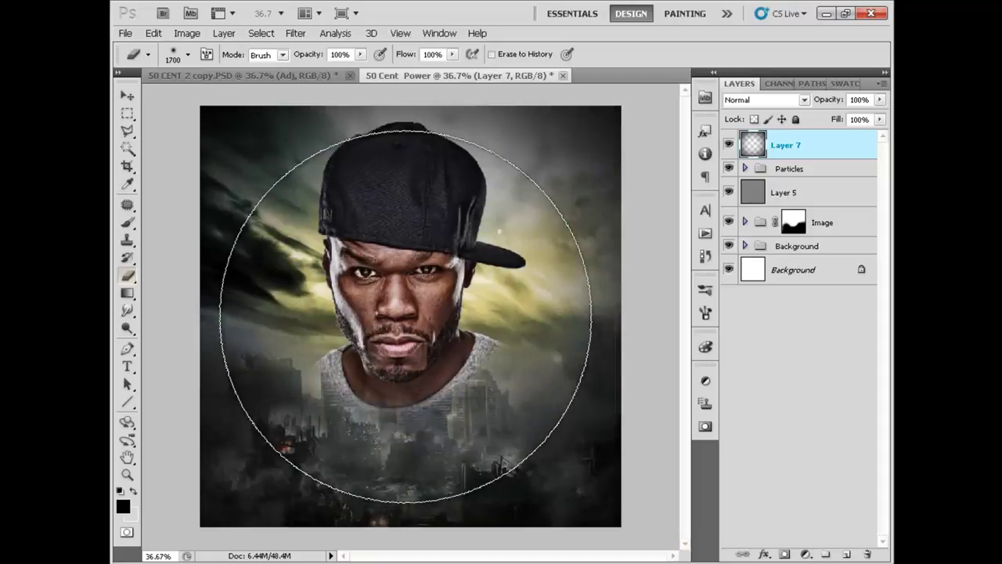
{"action": "left_click", "coordinate": [407, 317]}
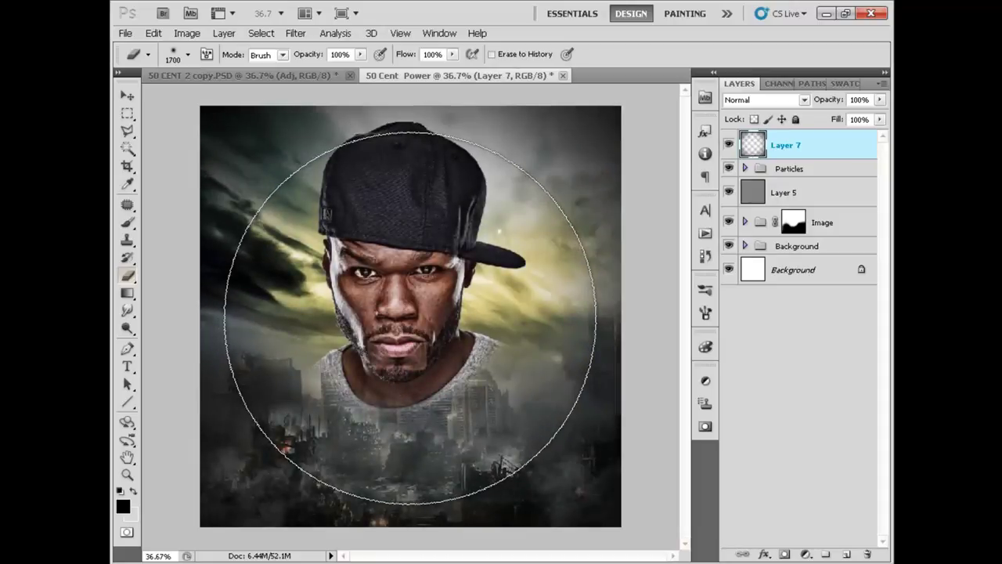
{"action": "left_click", "coordinate": [410, 317]}
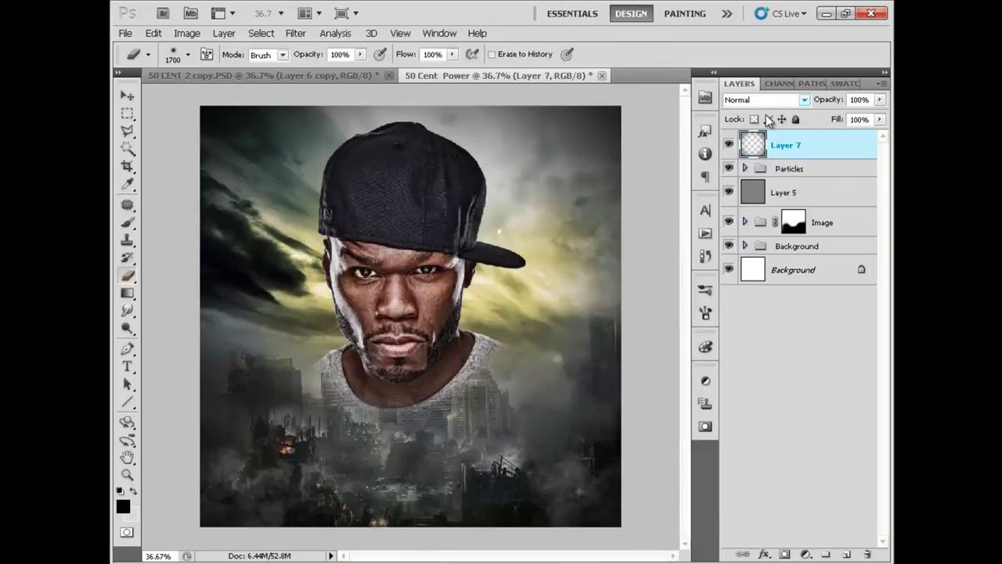
Step: Set the vignette Layer 7 to Soft Light and duplicate it
{"action": "left_click", "coordinate": [739, 98]}
{"action": "left_click", "coordinate": [742, 310]}
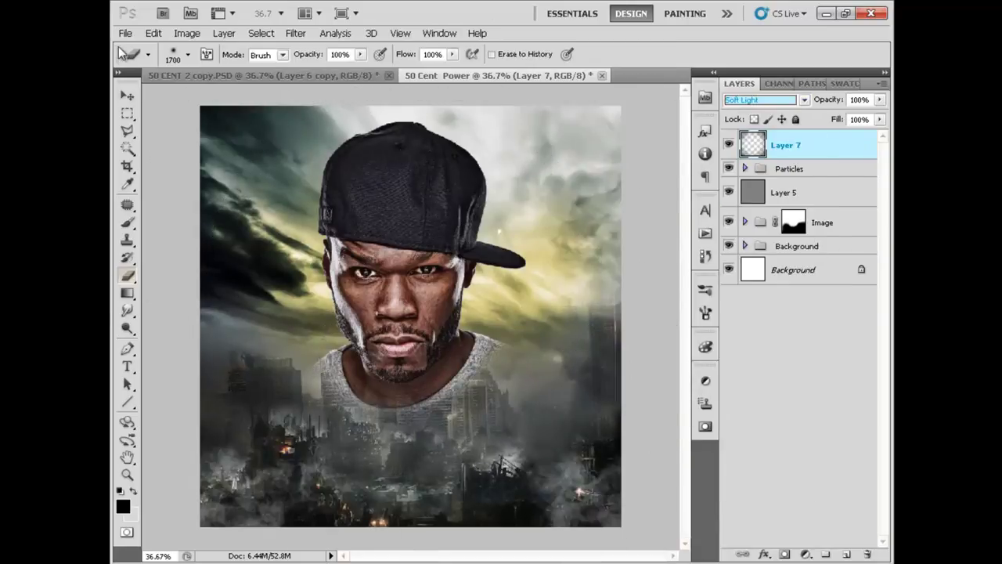
{"action": "left_click", "coordinate": [127, 94]}
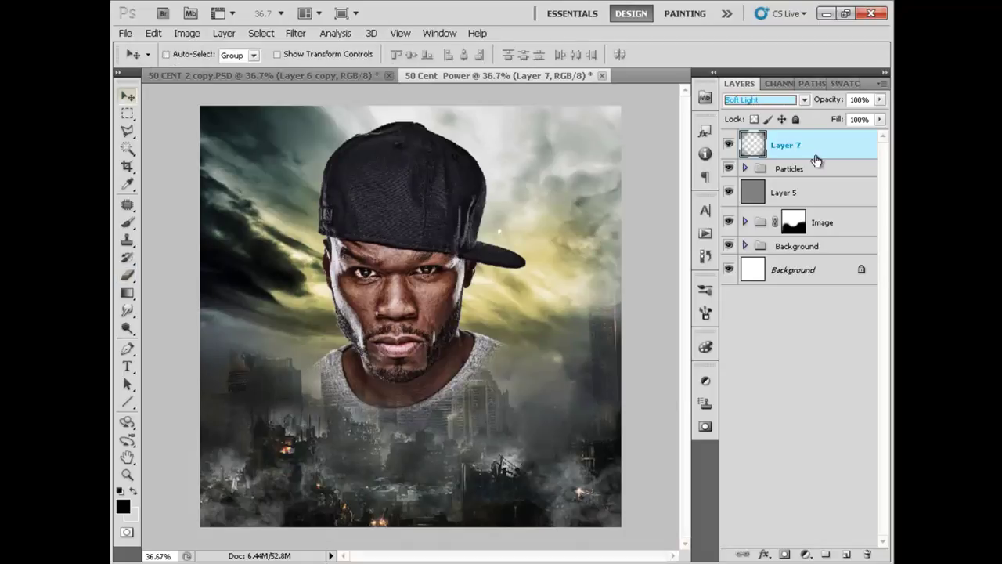
{"action": "key", "text": "ctrl+j"}
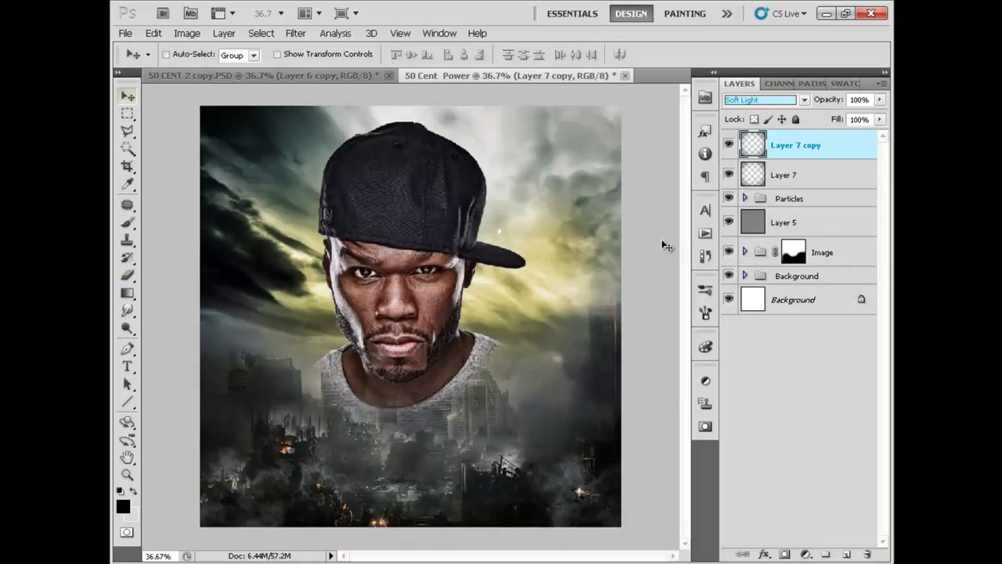
Step: Erase parts of Layer 7 copy around the portrait and over the bright sky, reducing the soft eraser to 600 px
{"action": "left_click", "coordinate": [127, 274]}
{"action": "mouse_move", "coordinate": [435, 324]}
{"action": "left_mouse_down"}
{"action": "mouse_move", "coordinate": [459, 381]}
{"action": "mouse_move", "coordinate": [582, 335]}
{"action": "mouse_move", "coordinate": [480, 314]}
{"action": "mouse_move", "coordinate": [529, 365]}
{"action": "mouse_move", "coordinate": [496, 368]}
{"action": "mouse_move", "coordinate": [510, 381]}
{"action": "left_mouse_up"}
{"action": "key", "text": "bracketleft"}
{"action": "key", "text": "bracketleft"}
{"action": "key", "text": "bracketleft"}
{"action": "key", "text": "bracketleft"}
{"action": "key", "text": "bracketleft"}
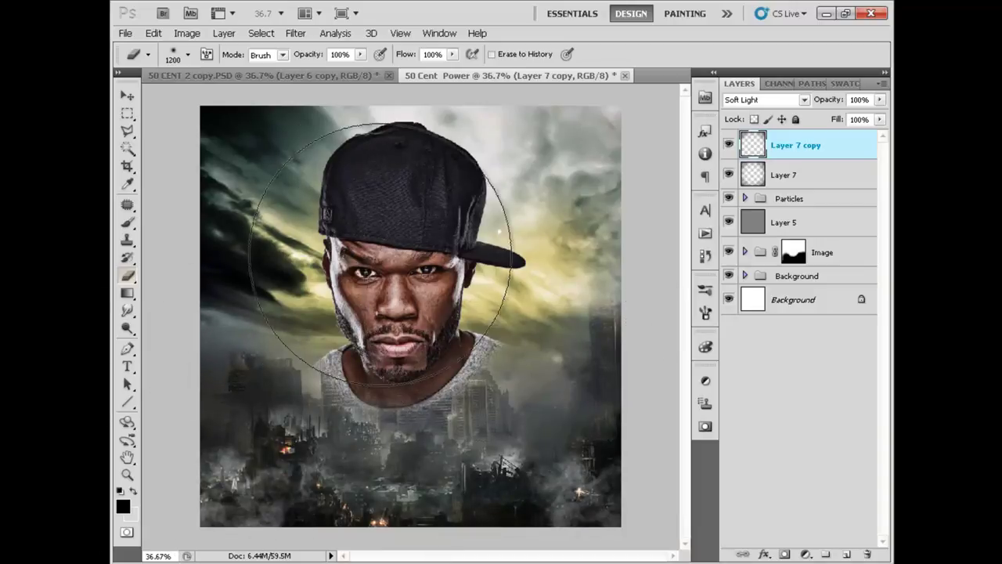
{"action": "key", "text": "bracketleft"}
{"action": "key", "text": "bracketleft"}
{"action": "key", "text": "bracketleft"}
{"action": "key", "text": "bracketleft"}
{"action": "key", "text": "bracketleft"}
{"action": "key", "text": "bracketleft"}
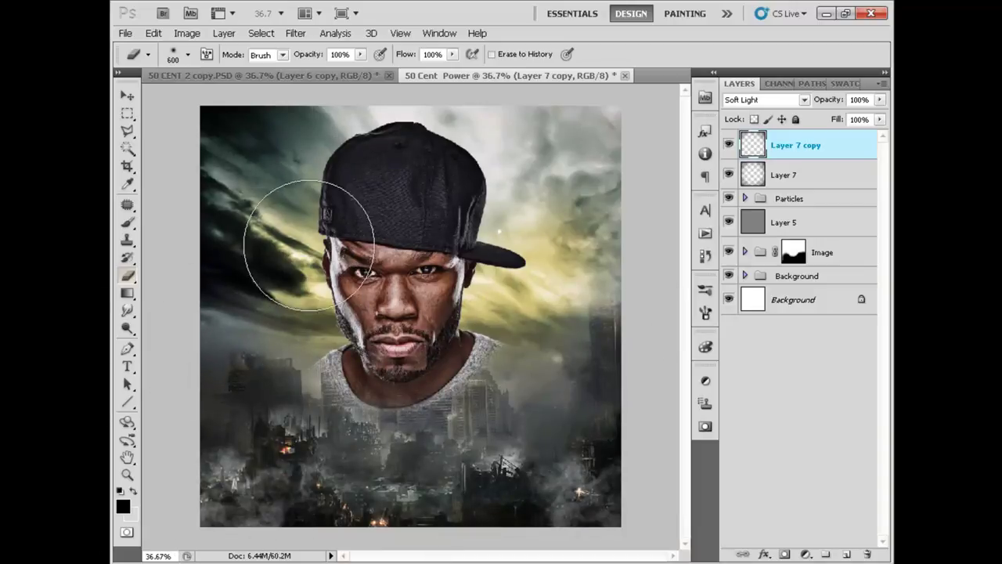
{"action": "mouse_move", "coordinate": [567, 170]}
{"action": "left_mouse_down"}
{"action": "mouse_move", "coordinate": [544, 176]}
{"action": "mouse_move", "coordinate": [560, 224]}
{"action": "mouse_move", "coordinate": [521, 337]}
{"action": "mouse_move", "coordinate": [537, 291]}
{"action": "left_mouse_up"}
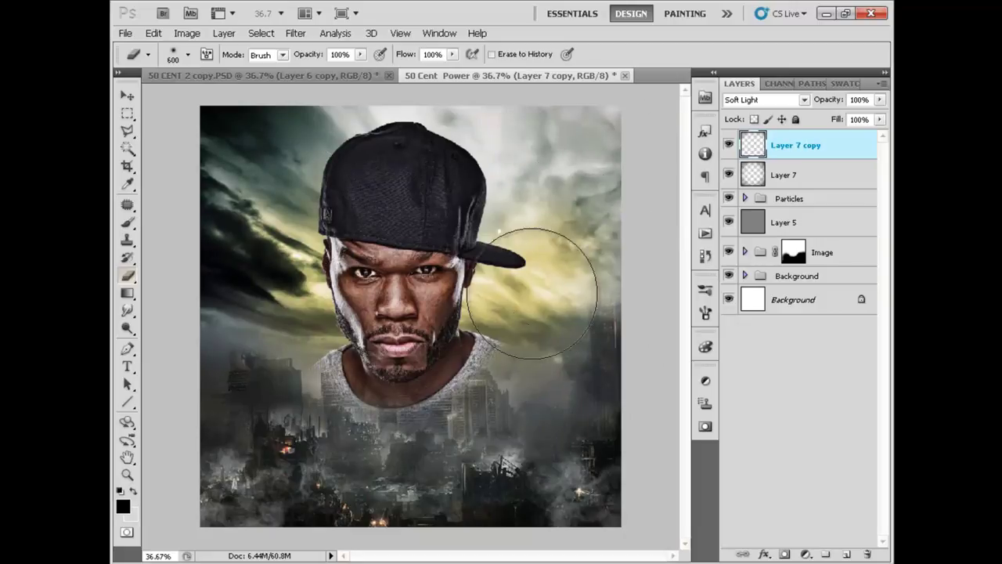
Step: Compare the image with Layer 7 copy hidden and shown, and erase the copy over the ruins at the lower right
{"action": "left_click", "coordinate": [728, 145]}
{"action": "left_click", "coordinate": [728, 145]}
{"action": "left_click", "coordinate": [729, 145]}
{"action": "left_click", "coordinate": [728, 145]}
{"action": "mouse_move", "coordinate": [570, 470]}
{"action": "left_mouse_down"}
{"action": "mouse_move", "coordinate": [539, 488]}
{"action": "mouse_move", "coordinate": [567, 501]}
{"action": "left_mouse_up"}
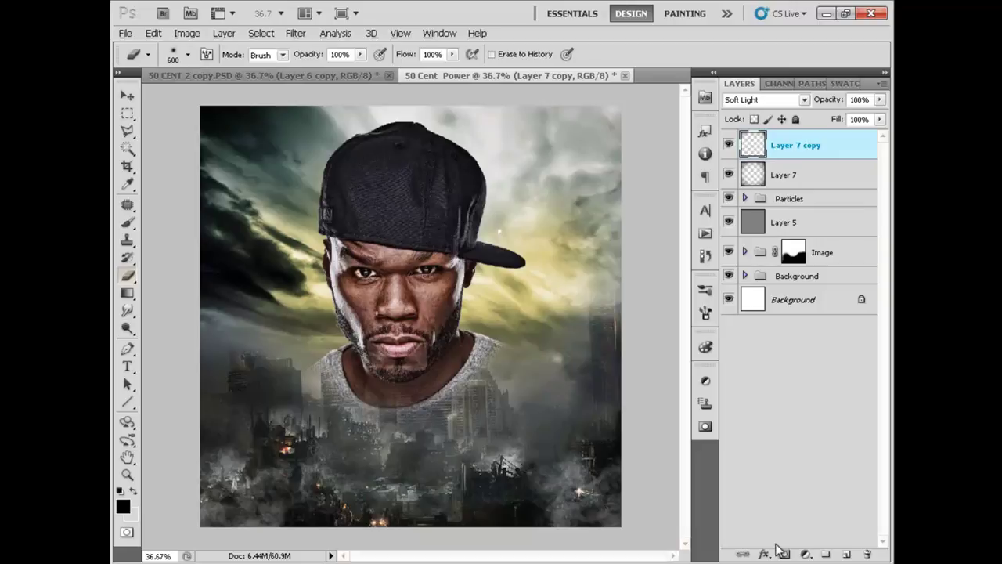
Step: Add a new layer above Layer 7 copy and fill it with 50% gray
{"action": "left_click", "coordinate": [846, 553]}
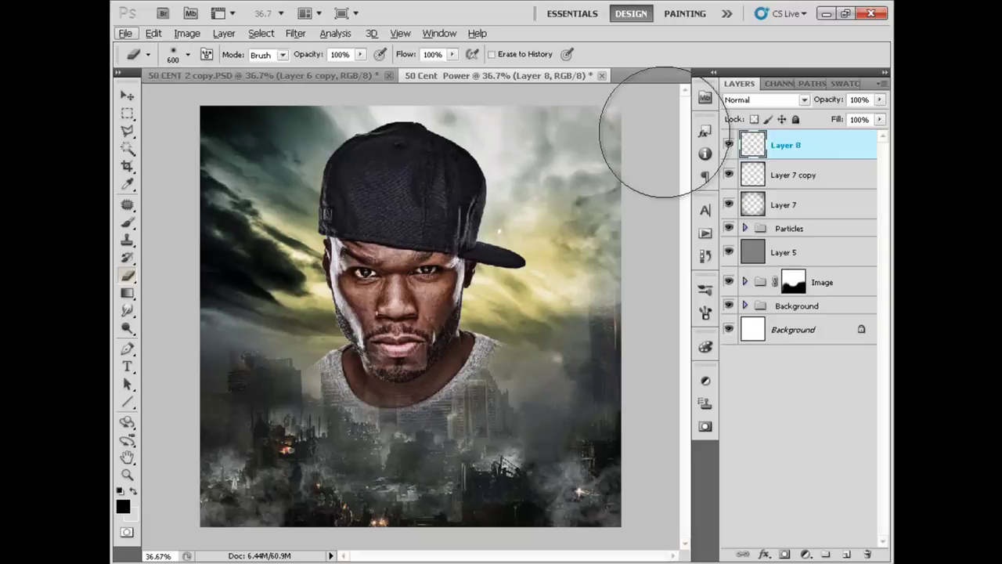
{"action": "key", "text": "shift+BackSpace"}
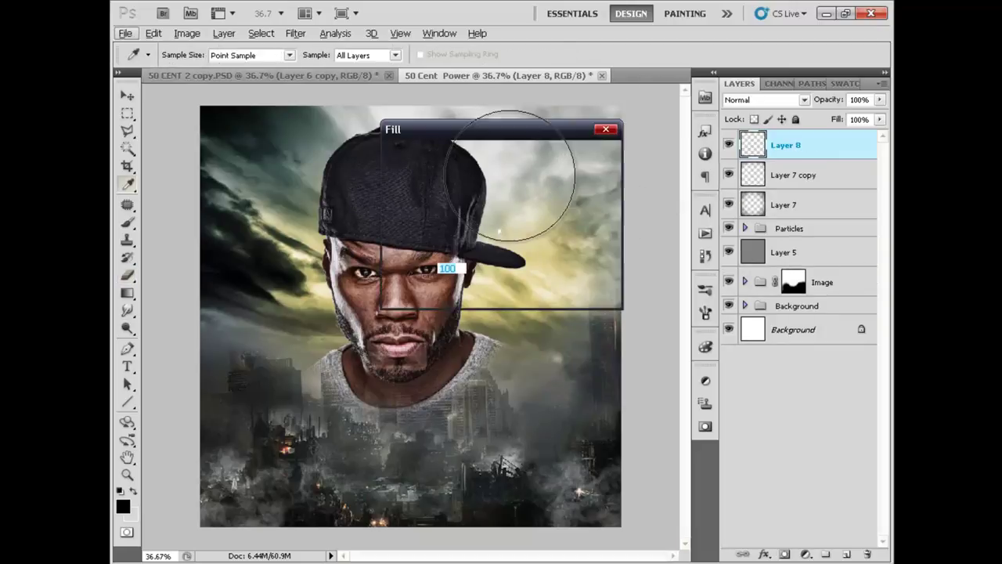
{"action": "left_click", "coordinate": [586, 161]}
{"action": "key", "text": "e"}
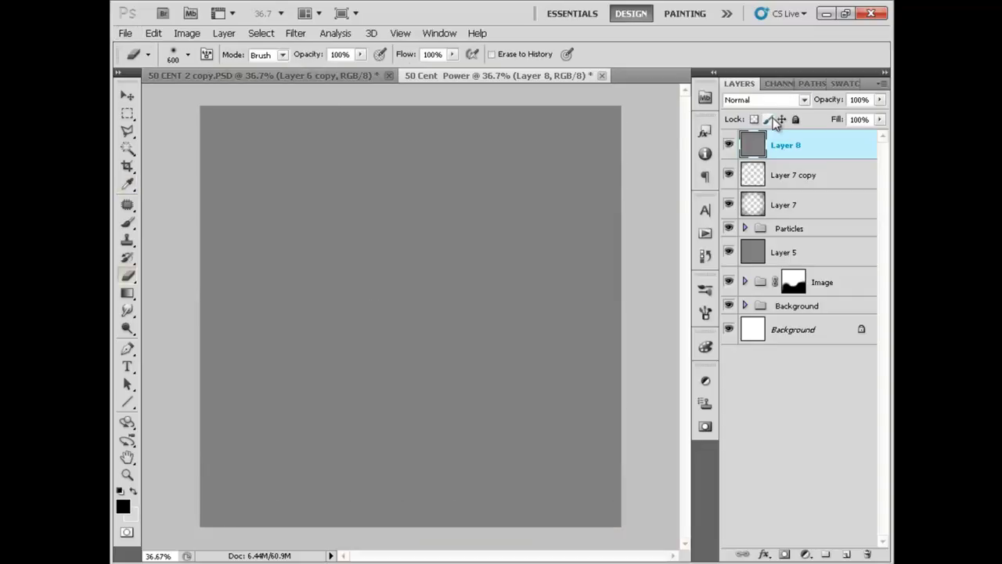
Step: Try the Overlay blending mode on the gray Layer 8 and return it to Normal
{"action": "left_click", "coordinate": [775, 101]}
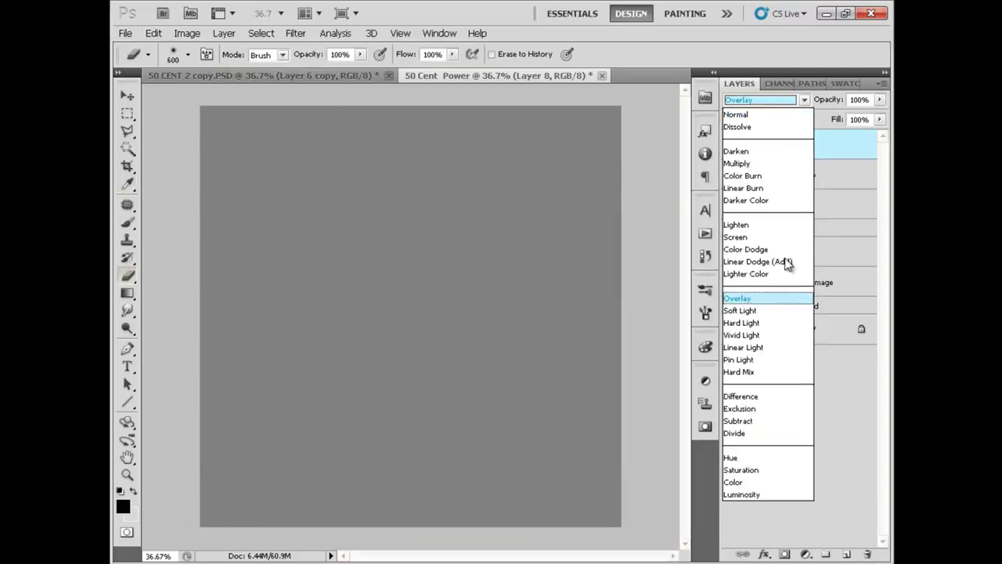
{"action": "left_click", "coordinate": [744, 298]}
{"action": "left_click", "coordinate": [287, 35]}
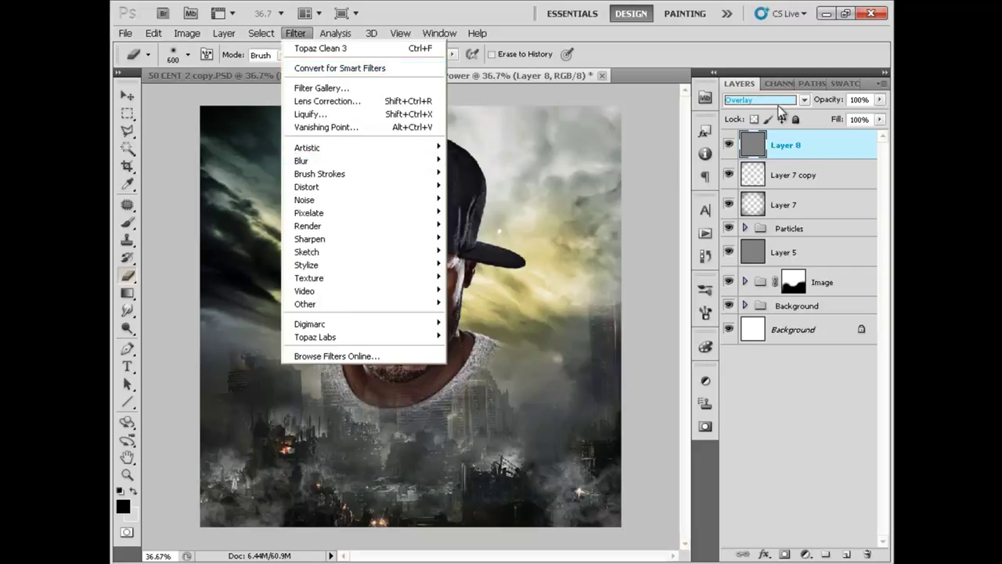
{"action": "left_click", "coordinate": [779, 102]}
{"action": "left_click", "coordinate": [740, 108]}
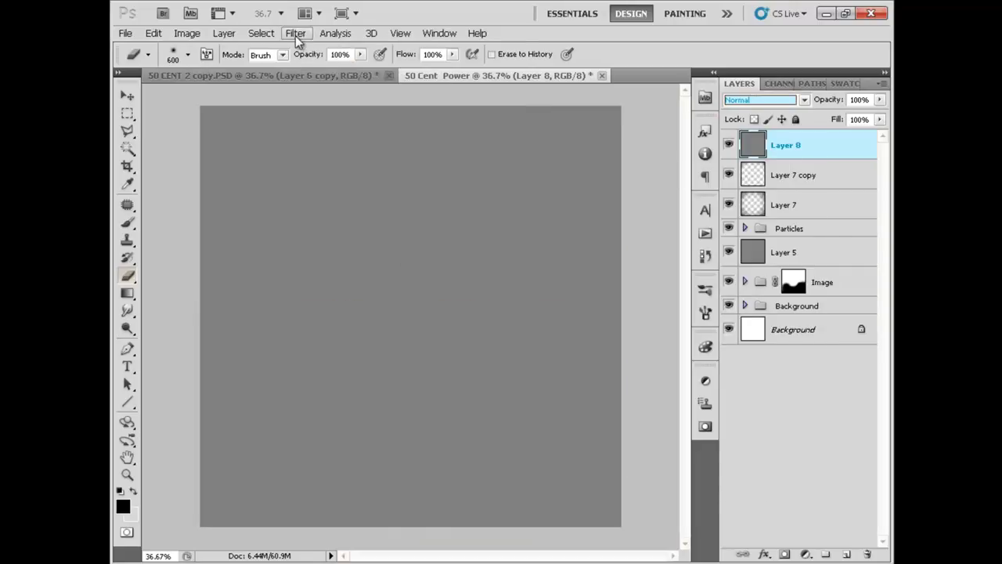
Step: Apply the Add Noise filter with uniform distribution to the gray Layer 8 and set its blending mode to Overlay
{"action": "left_click", "coordinate": [295, 35]}
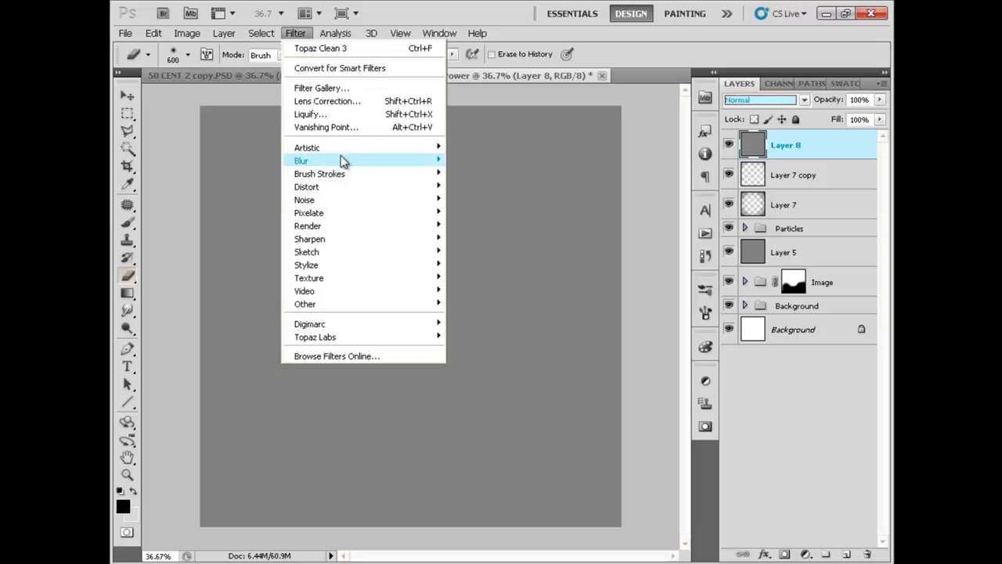
{"action": "mouse_move", "coordinate": [395, 205]}
{"action": "left_click", "coordinate": [479, 200]}
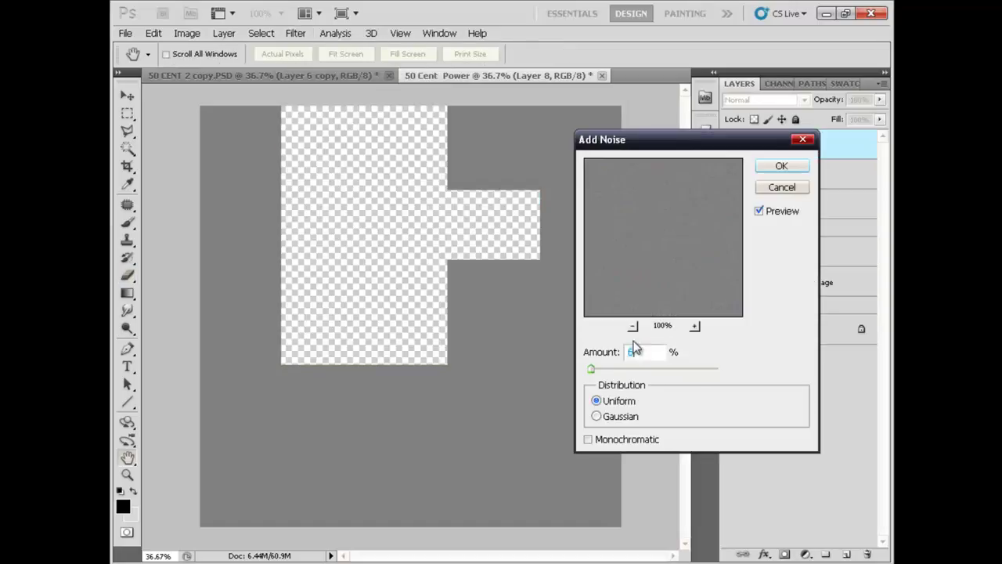
{"action": "left_click", "coordinate": [780, 165]}
{"action": "key", "text": "e"}
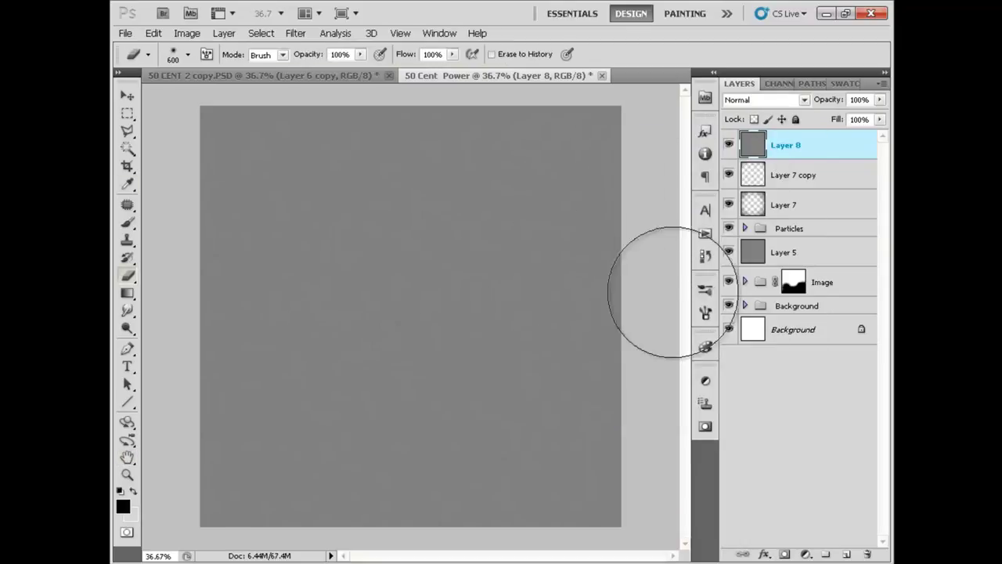
{"action": "left_click", "coordinate": [797, 100]}
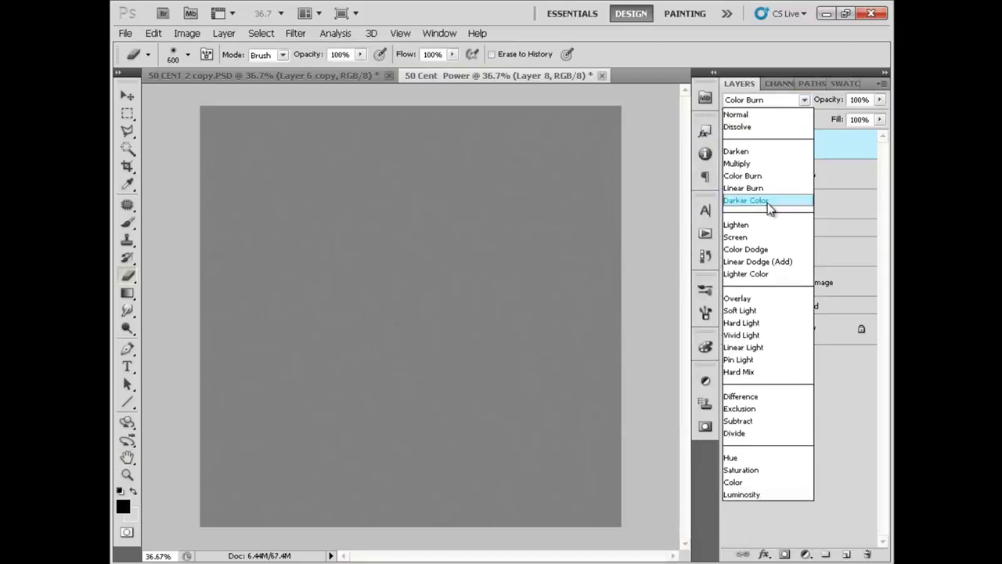
{"action": "left_click", "coordinate": [762, 299]}
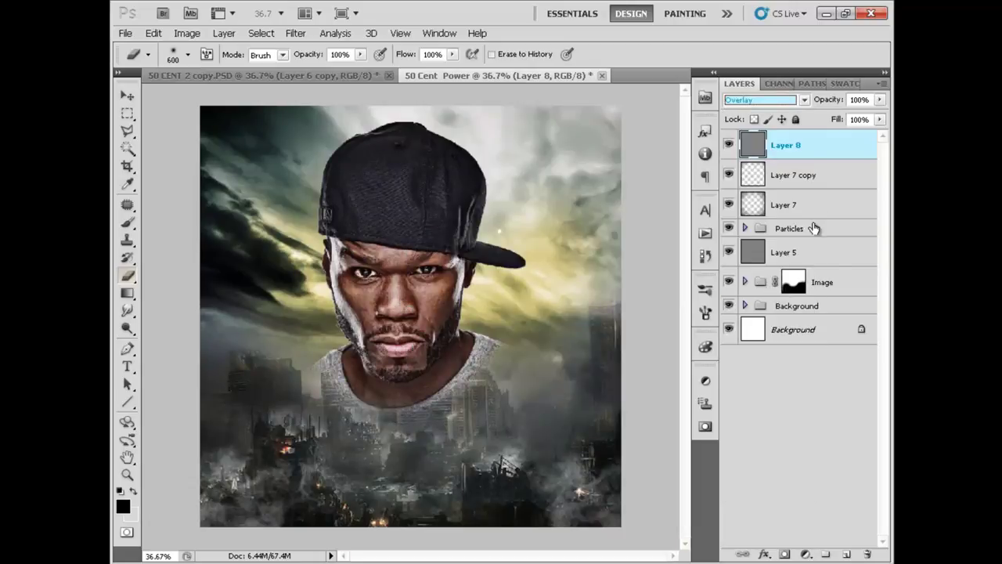
Step: Gather Layer 8, Layer 7 copy and Layer 7 into a new group named "Adj 1"
{"action": "left_click", "coordinate": [826, 554]}
{"action": "left_click", "coordinate": [801, 168]}
{"action": "left_click", "coordinate": [799, 223], "text": "shift"}
{"action": "left_click_drag", "start_coordinate": [799, 199], "coordinate": [793, 140]}
{"action": "left_click", "coordinate": [792, 139]}
{"action": "double_click", "coordinate": [792, 139]}
{"action": "type", "text": "A"}
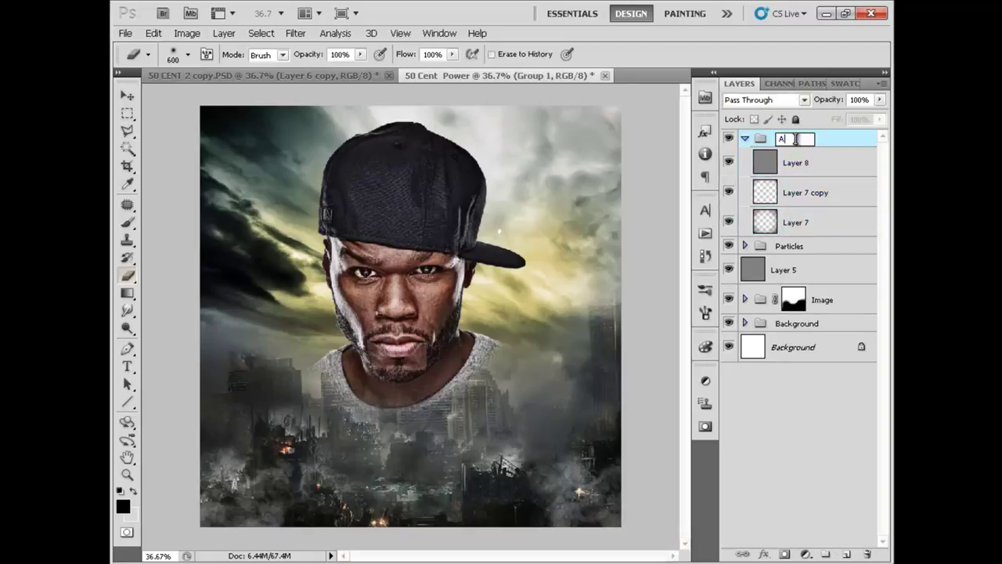
{"action": "type", "text": "dj 1"}
{"action": "key", "text": "Return"}
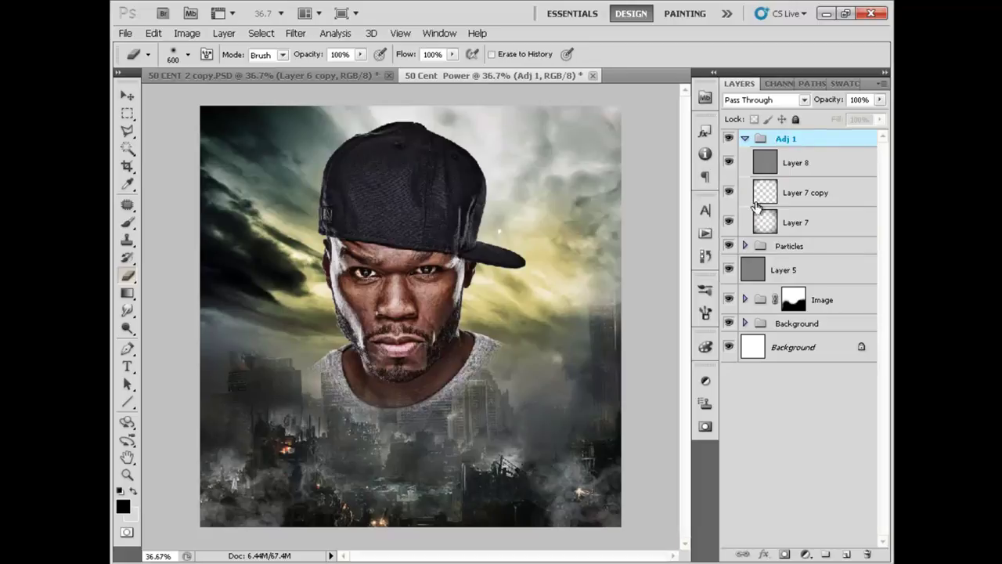
Step: Add a Color Balance adjustment above Layer 8 with midtones Cyan–Red at 16 and Yellow–Blue at -38
{"action": "left_click", "coordinate": [838, 169]}
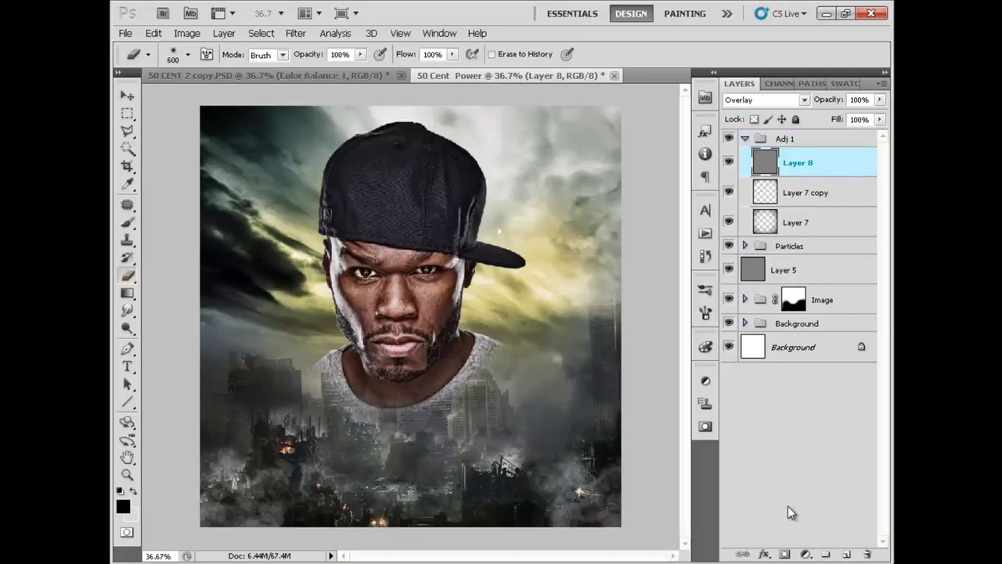
{"action": "left_click", "coordinate": [804, 553]}
{"action": "left_click", "coordinate": [728, 441]}
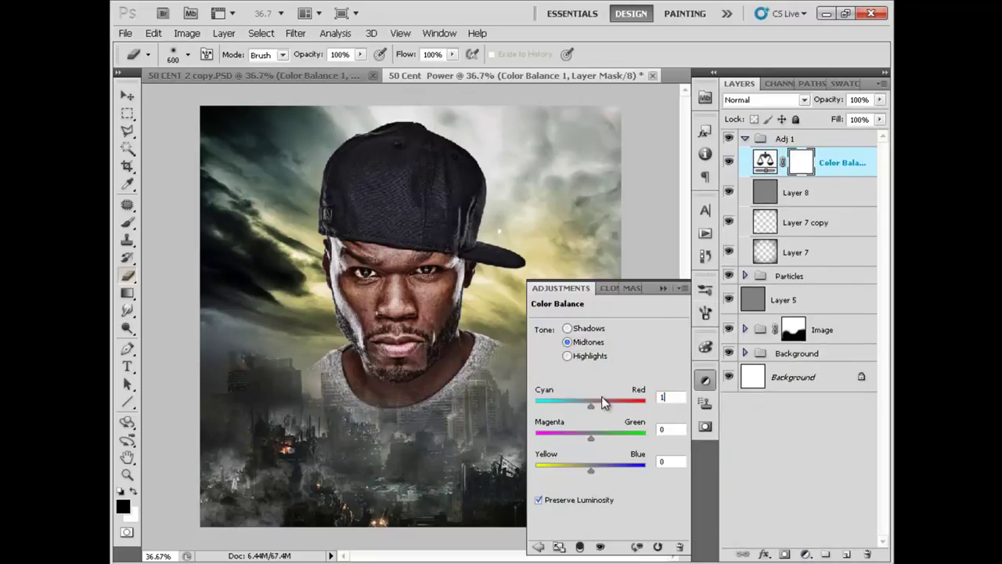
{"action": "left_click_drag", "start_coordinate": [603, 403], "coordinate": [600, 402]}
{"action": "left_click_drag", "start_coordinate": [681, 462], "coordinate": [603, 459]}
{"action": "type", "text": "-38"}
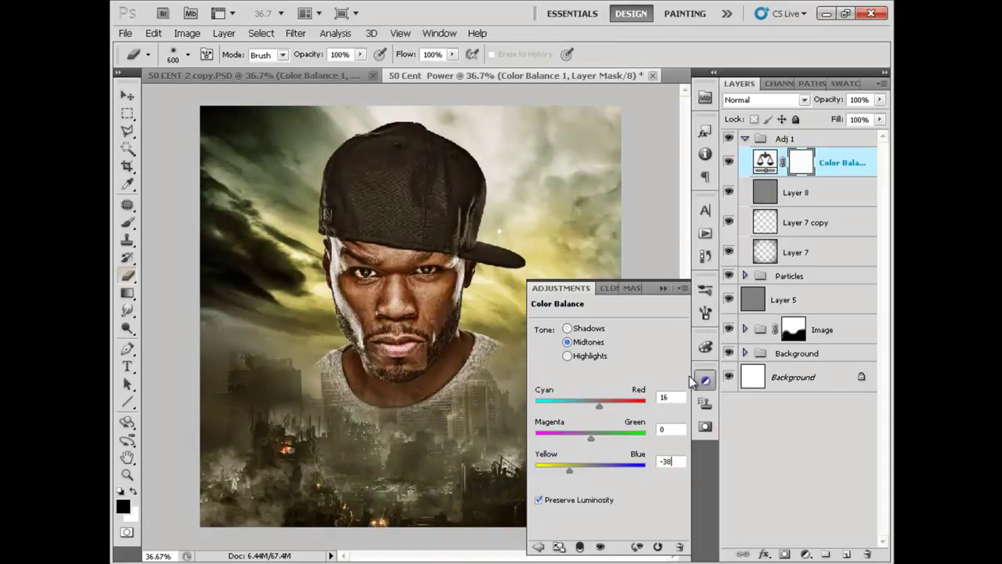
Step: Reduce the Color Balance adjustment layer's opacity to 64%
{"action": "left_click", "coordinate": [766, 353]}
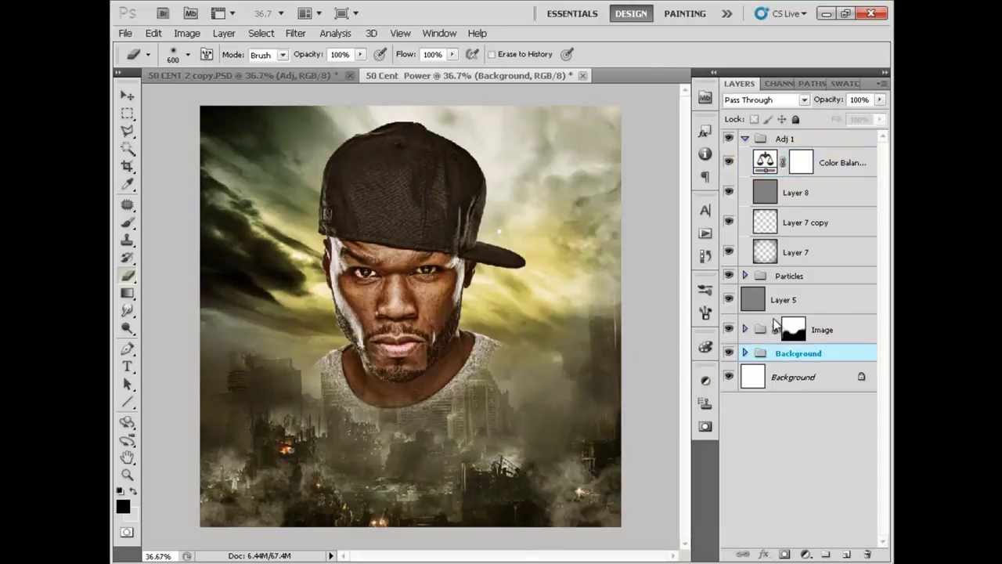
{"action": "left_click", "coordinate": [803, 225]}
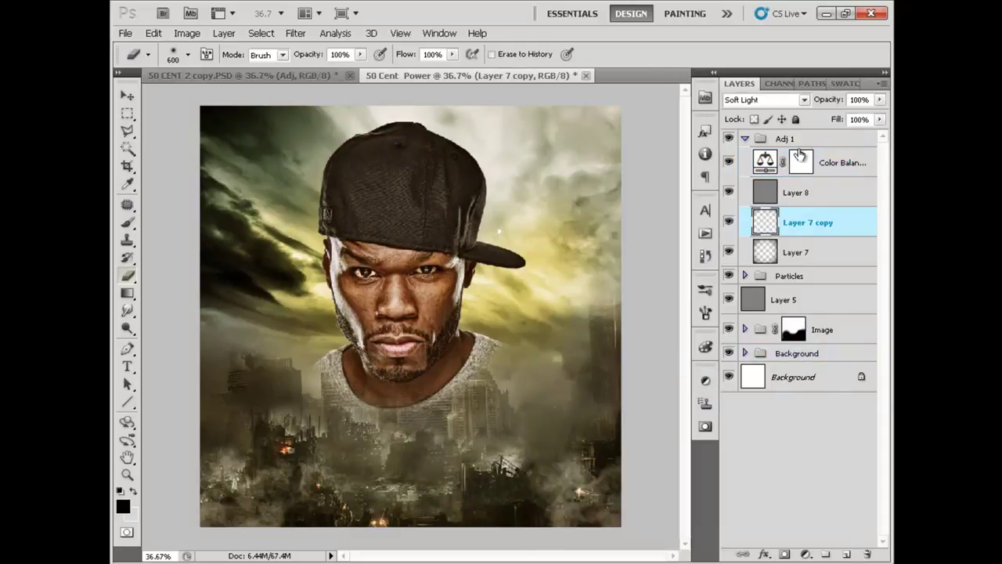
{"action": "left_click", "coordinate": [767, 164]}
{"action": "left_click", "coordinate": [862, 99]}
{"action": "type", "text": "64"}
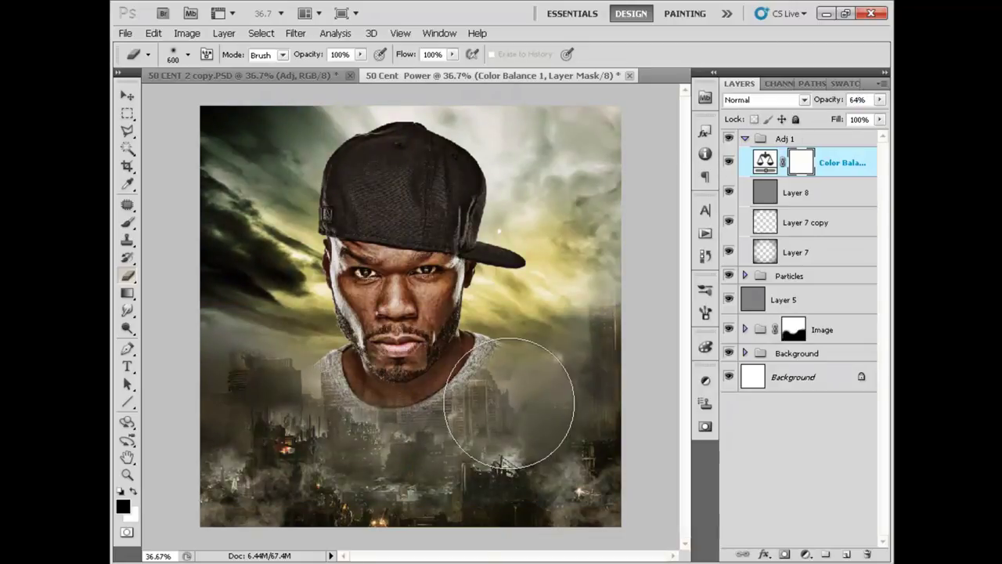
Step: Add a Levels adjustment above the Background group with a midtone value of 1.16, and collapse the Adj 1 group
{"action": "left_click", "coordinate": [818, 353]}
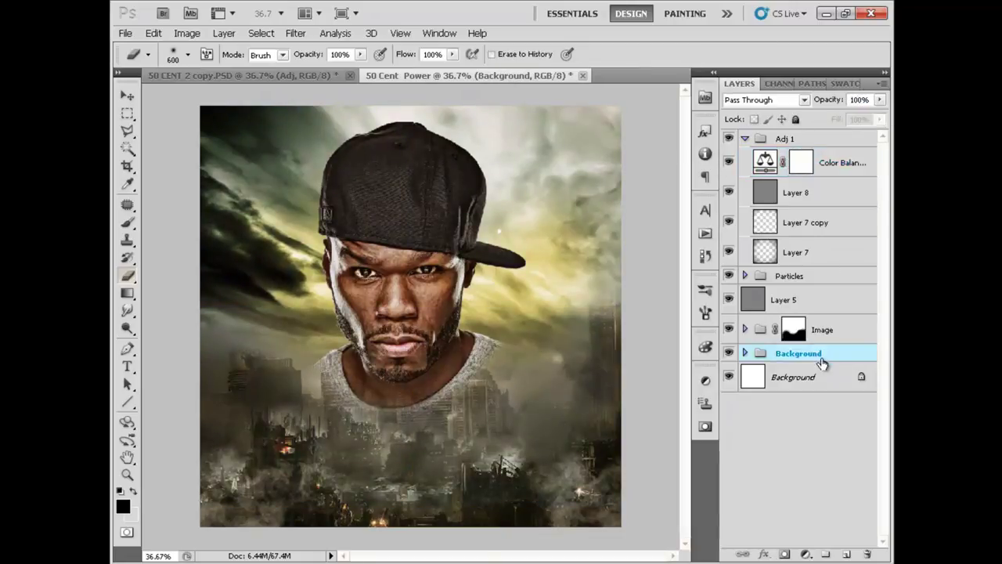
{"action": "left_click", "coordinate": [807, 554]}
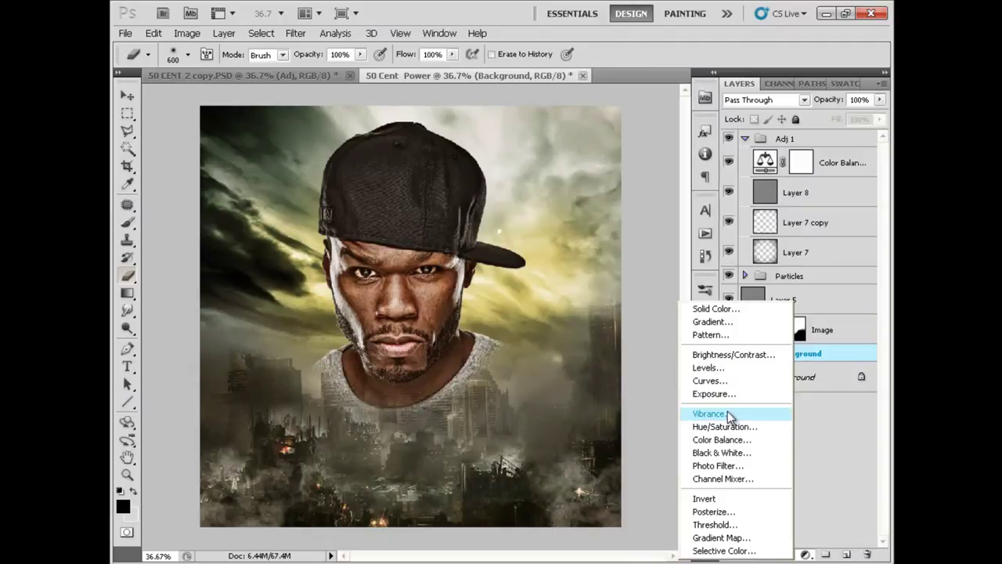
{"action": "left_click", "coordinate": [709, 367]}
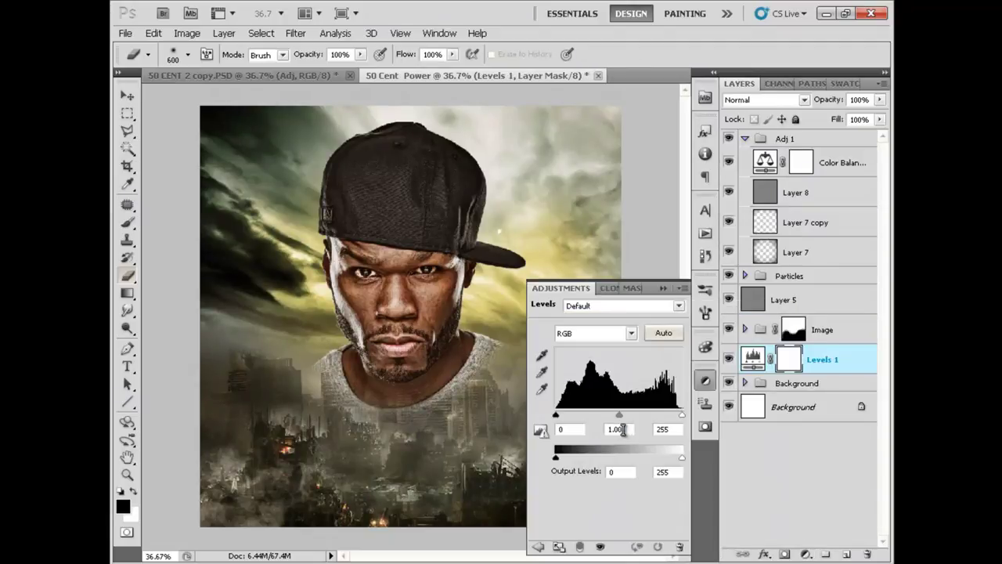
{"action": "type", "text": "16"}
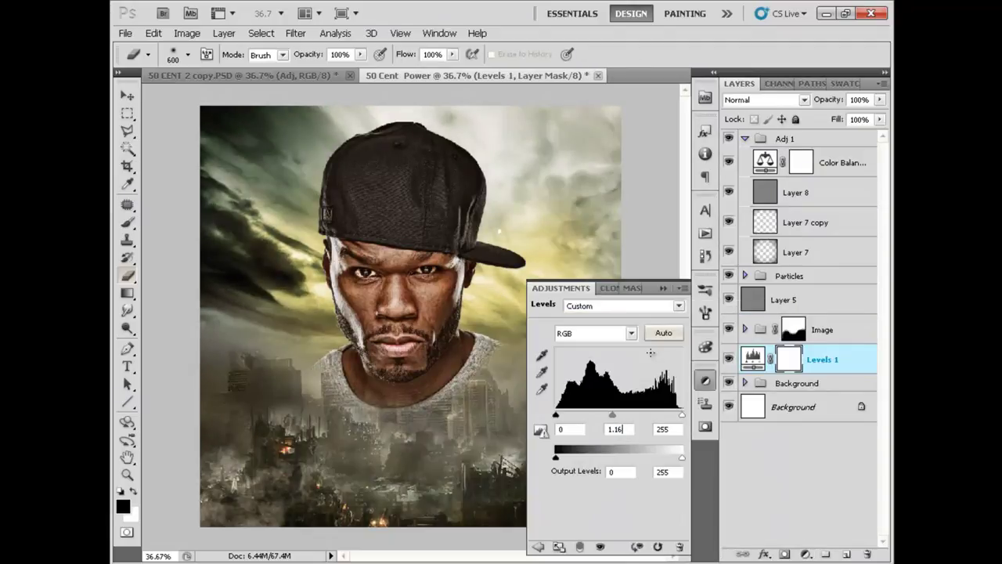
{"action": "left_click", "coordinate": [704, 294]}
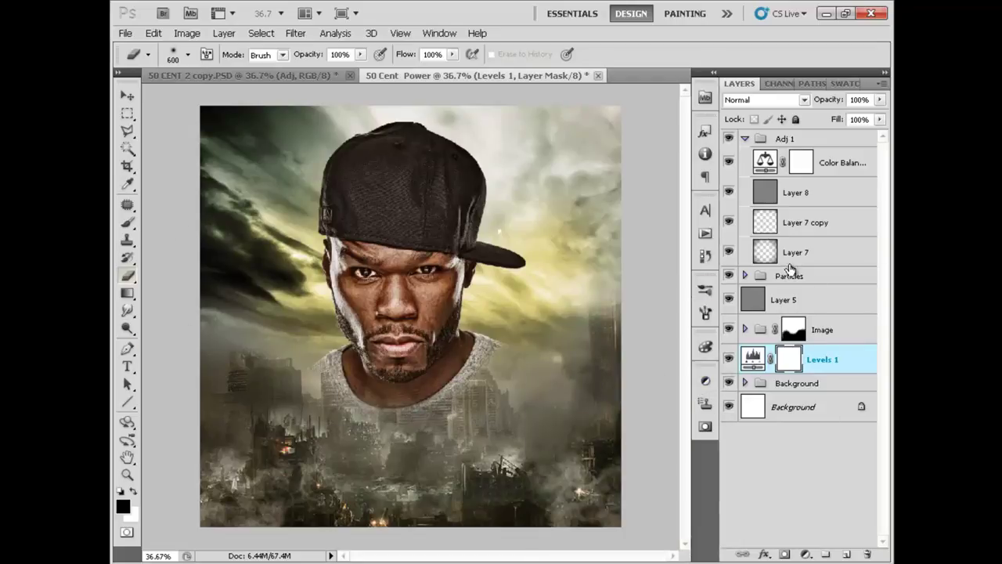
{"action": "left_click", "coordinate": [746, 139]}
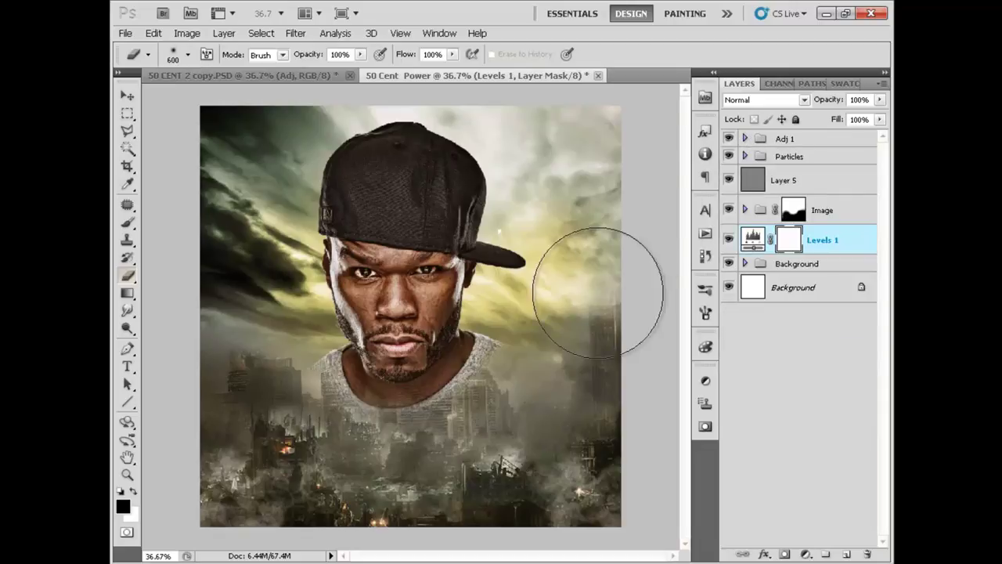
Step: Add a Color Balance adjustment layer above the topmost adjustment group
{"action": "left_click", "coordinate": [795, 139]}
{"action": "left_click", "coordinate": [810, 554]}
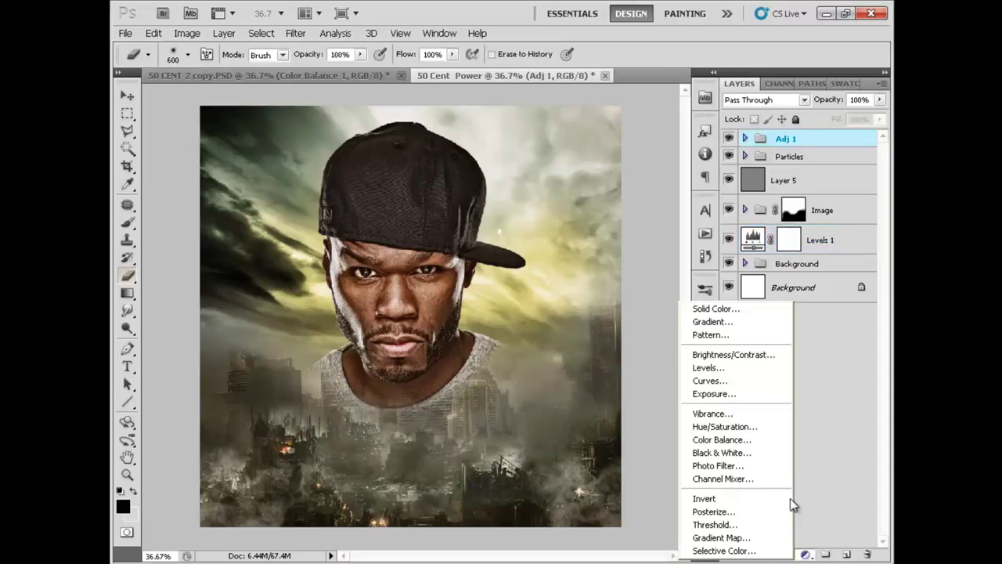
{"action": "left_click", "coordinate": [720, 441]}
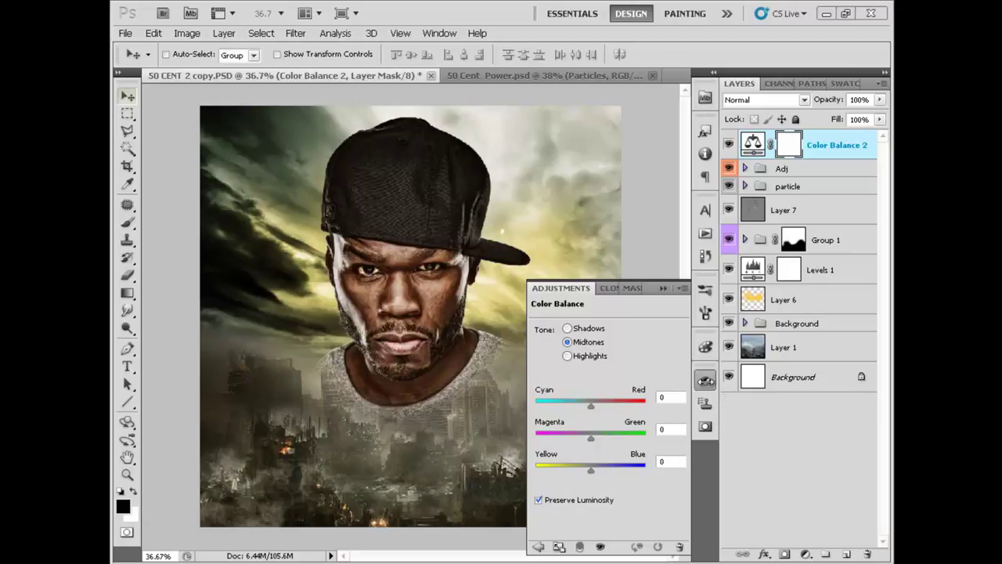
{"action": "left_click", "coordinate": [705, 380]}
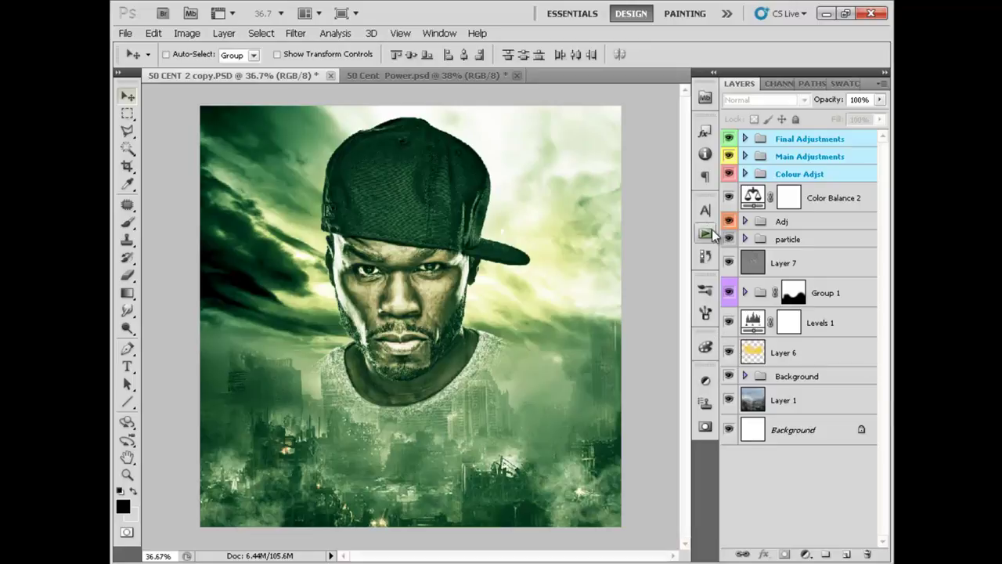
Step: Look over the layers inside the Colour Adjst group and delete the Color Balance 2 layer beneath the group
{"action": "left_click", "coordinate": [745, 173]}
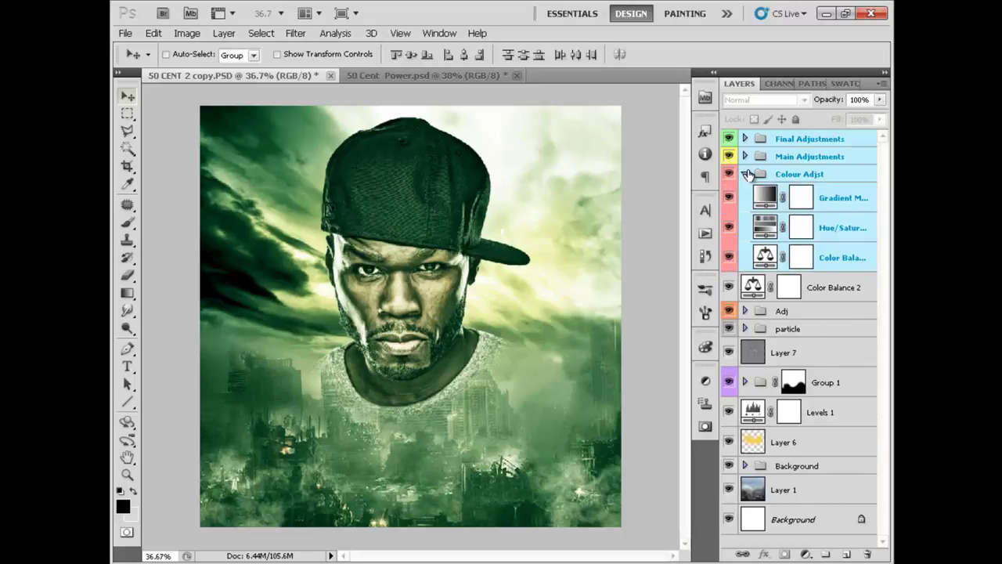
{"action": "left_click", "coordinate": [746, 173]}
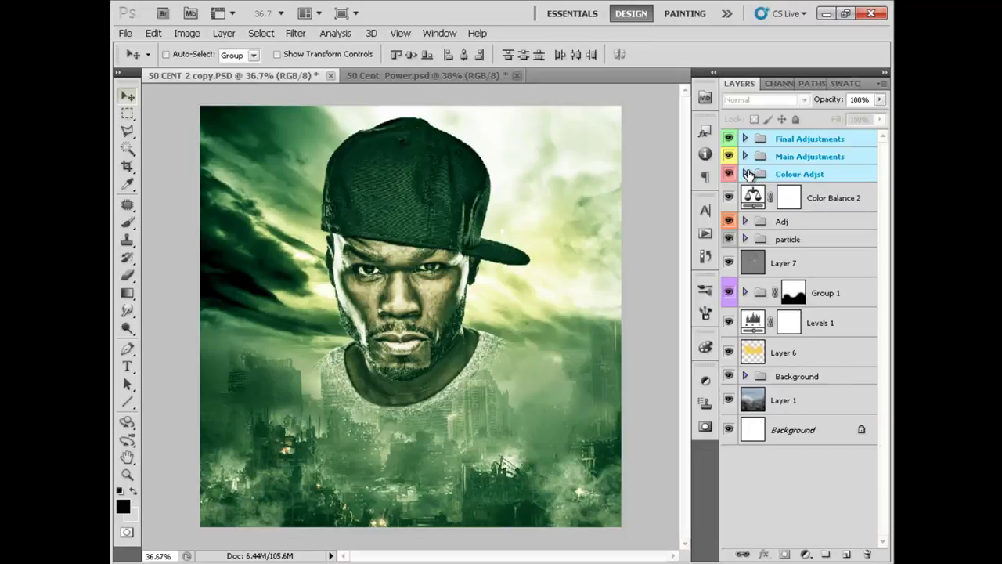
{"action": "left_click", "coordinate": [746, 174]}
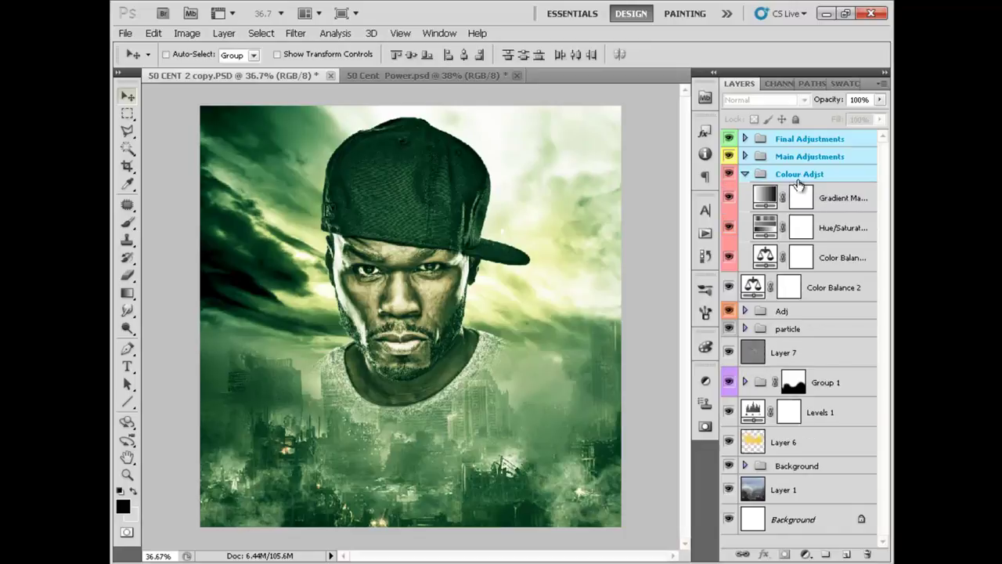
{"action": "left_click", "coordinate": [745, 173]}
{"action": "left_click", "coordinate": [816, 200]}
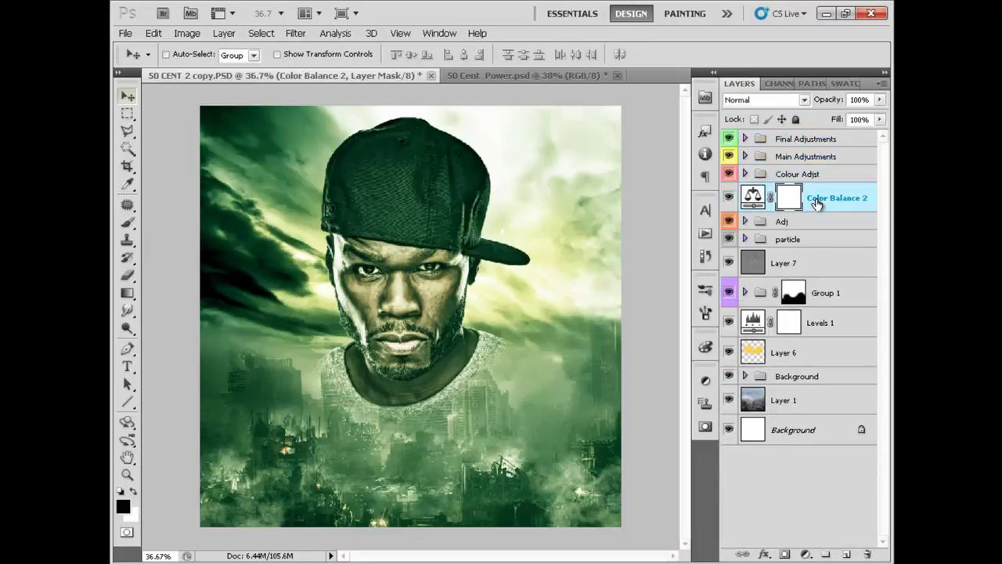
{"action": "key", "text": "Delete"}
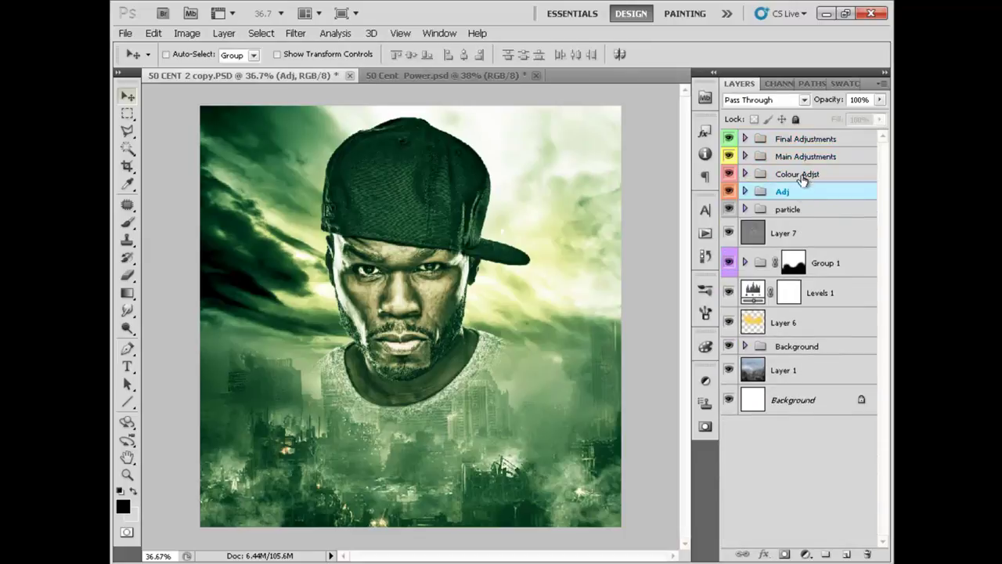
Step: Examine the midtone settings of the Color Balance layer in the Colour Adjst group, comparing Preserve Luminosity off and on
{"action": "left_click", "coordinate": [804, 176]}
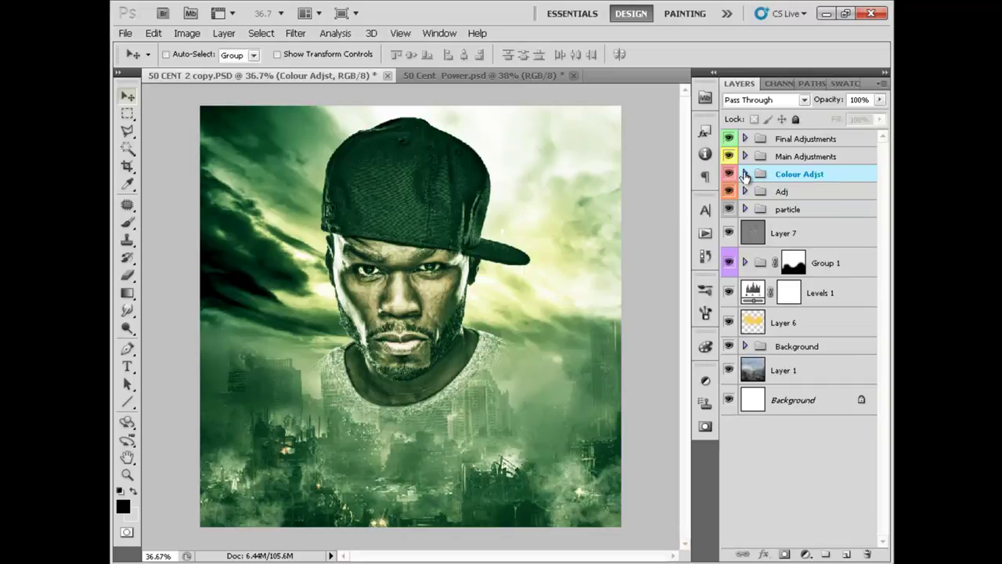
{"action": "left_click", "coordinate": [746, 174]}
{"action": "left_click", "coordinate": [761, 283]}
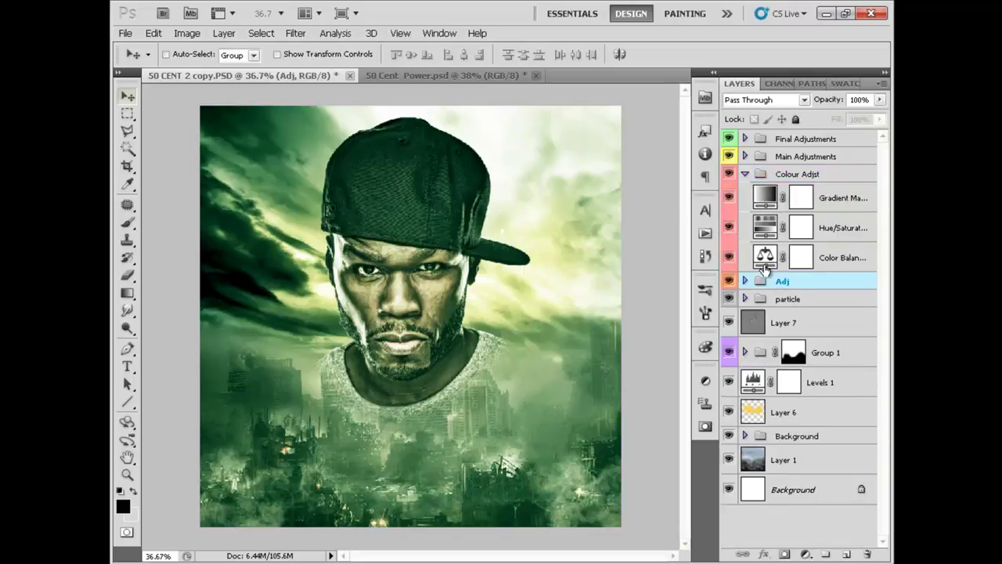
{"action": "double_click", "coordinate": [764, 262]}
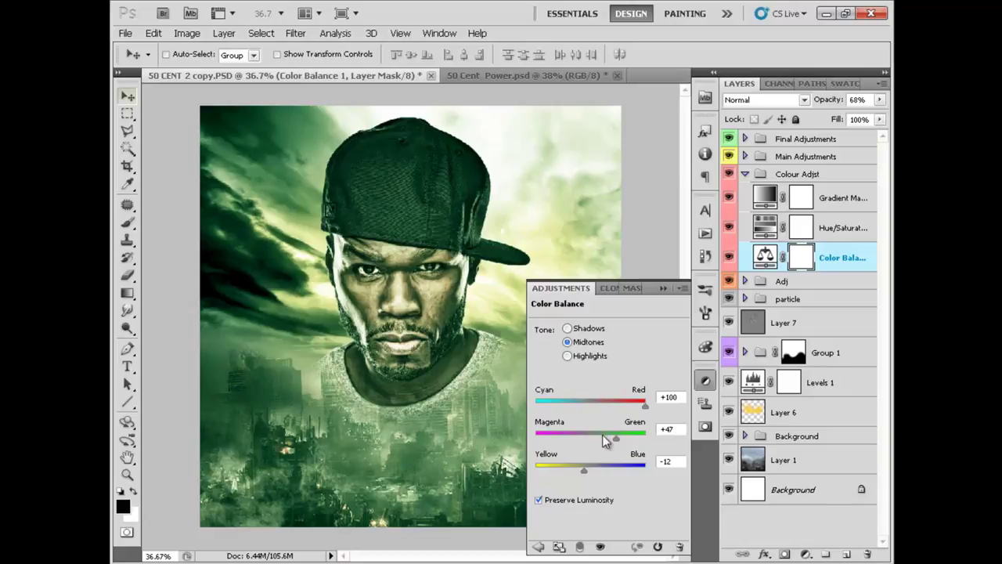
{"action": "left_click", "coordinate": [682, 461]}
{"action": "left_click", "coordinate": [542, 500]}
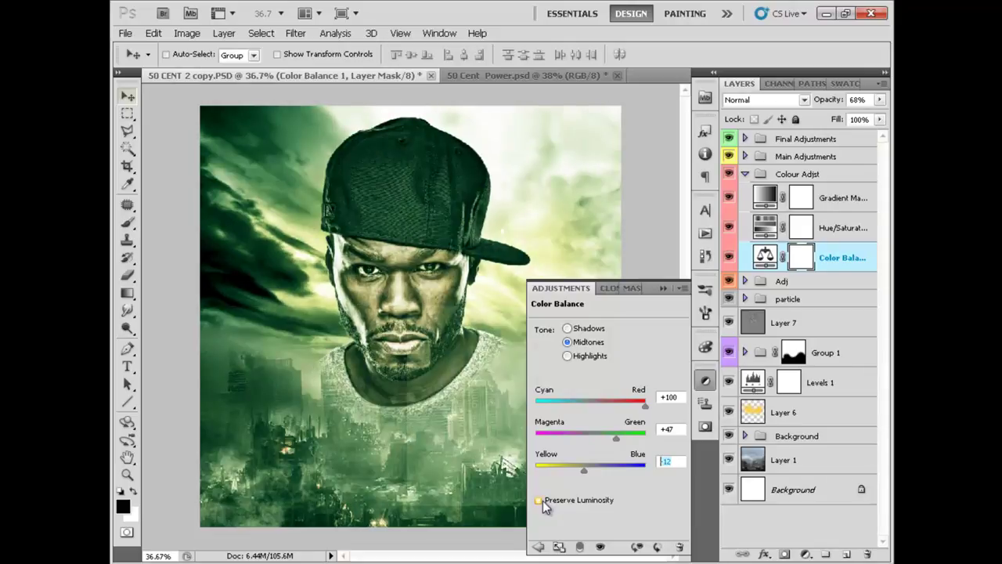
{"action": "left_click", "coordinate": [540, 499]}
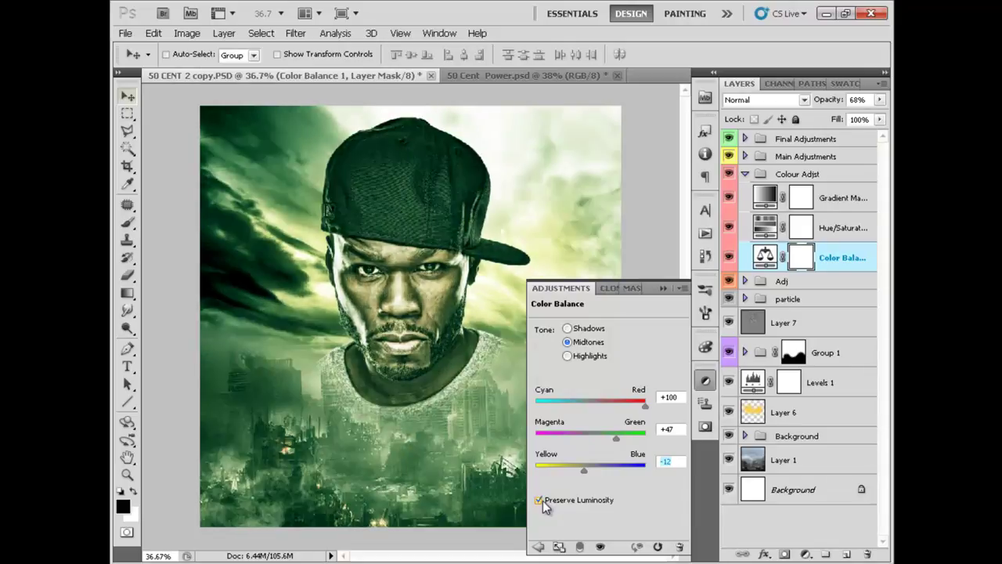
{"action": "left_click", "coordinate": [705, 380]}
Step: Examine the Hue/Saturation adjustment settings in the Colour Adjst group
{"action": "double_click", "coordinate": [765, 227]}
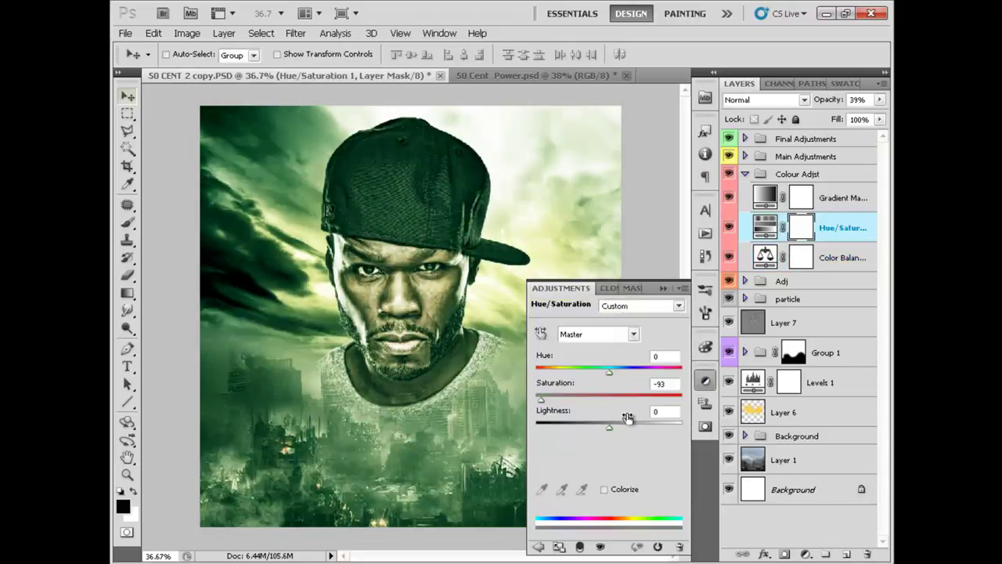
{"action": "left_click", "coordinate": [806, 553]}
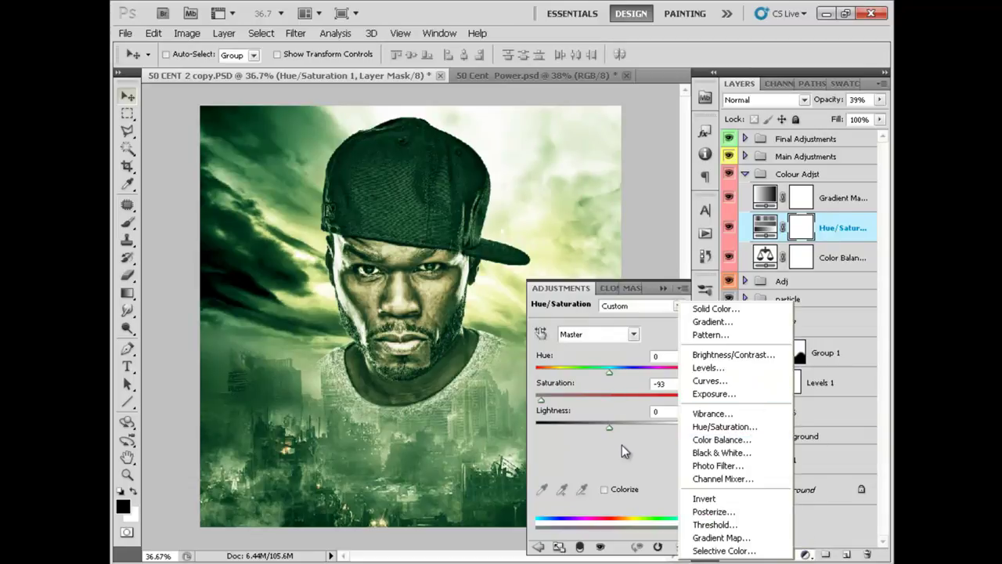
{"action": "left_click", "coordinate": [622, 445]}
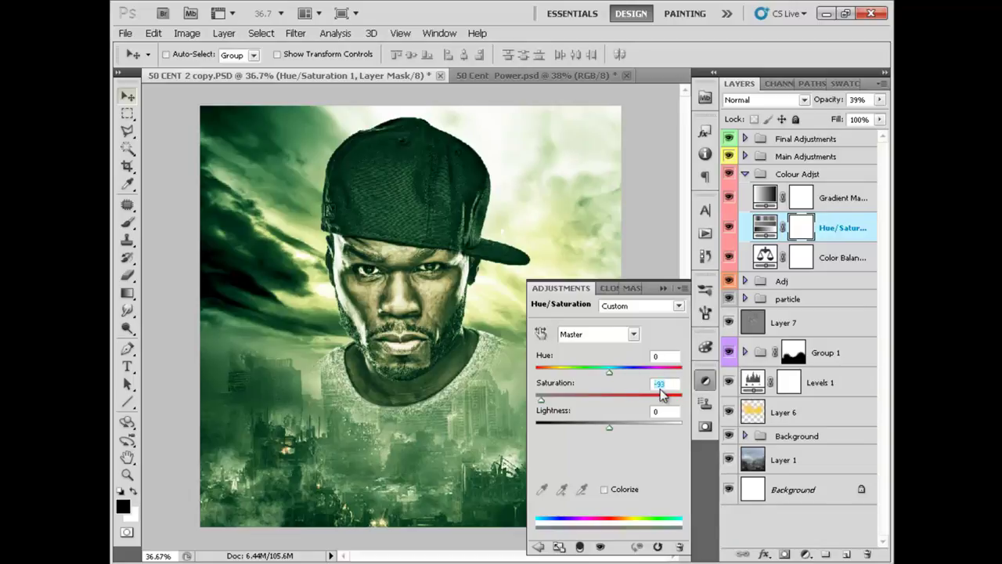
Step: Examine the Gradient Map layer in the Colour Adjst group, viewing its Sepia Antique gradient in the Gradient Editor
{"action": "left_click", "coordinate": [668, 383]}
{"action": "left_click", "coordinate": [705, 380]}
{"action": "left_click", "coordinate": [765, 197]}
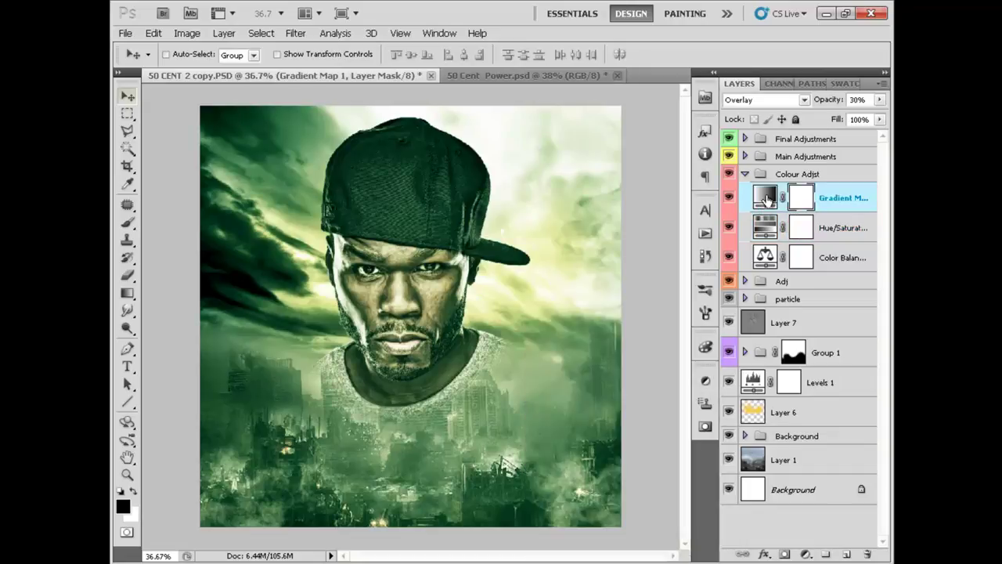
{"action": "double_click", "coordinate": [765, 198]}
{"action": "left_click", "coordinate": [656, 337]}
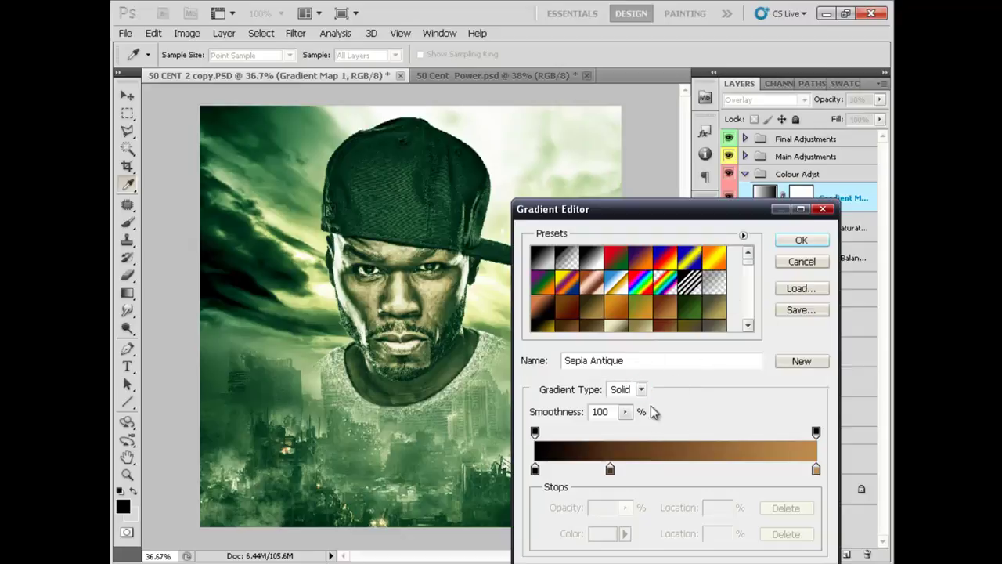
{"action": "left_click", "coordinate": [801, 240]}
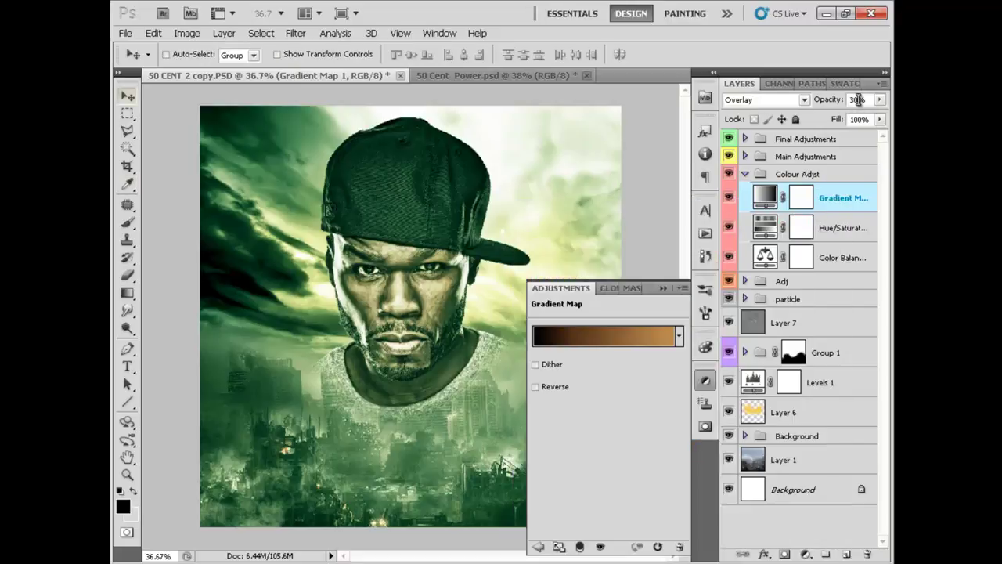
Step: Check the opacity of the Hue/Saturation and Color Balance layers, then collapse the Colour Adjst group
{"action": "left_click", "coordinate": [836, 227]}
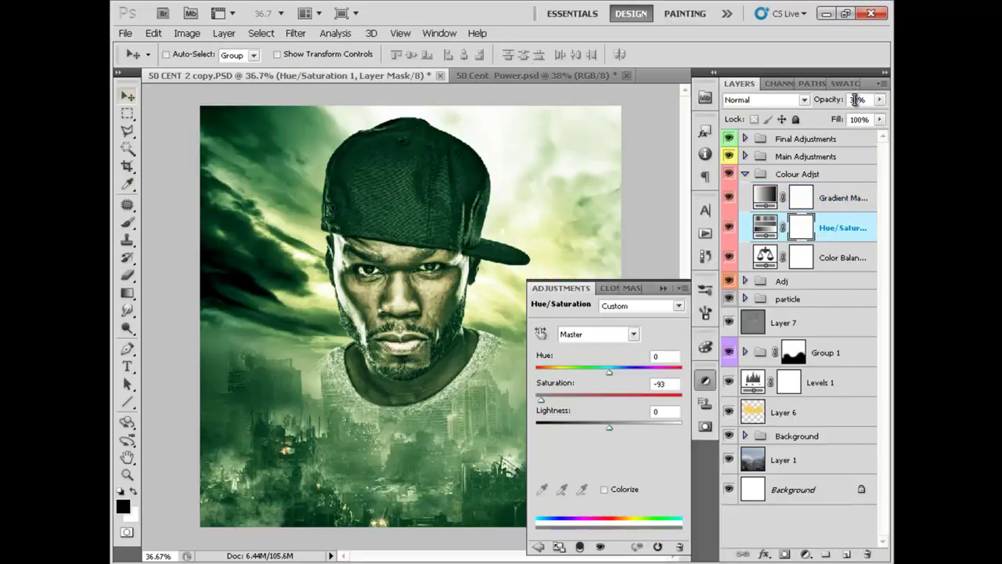
{"action": "left_click", "coordinate": [842, 258]}
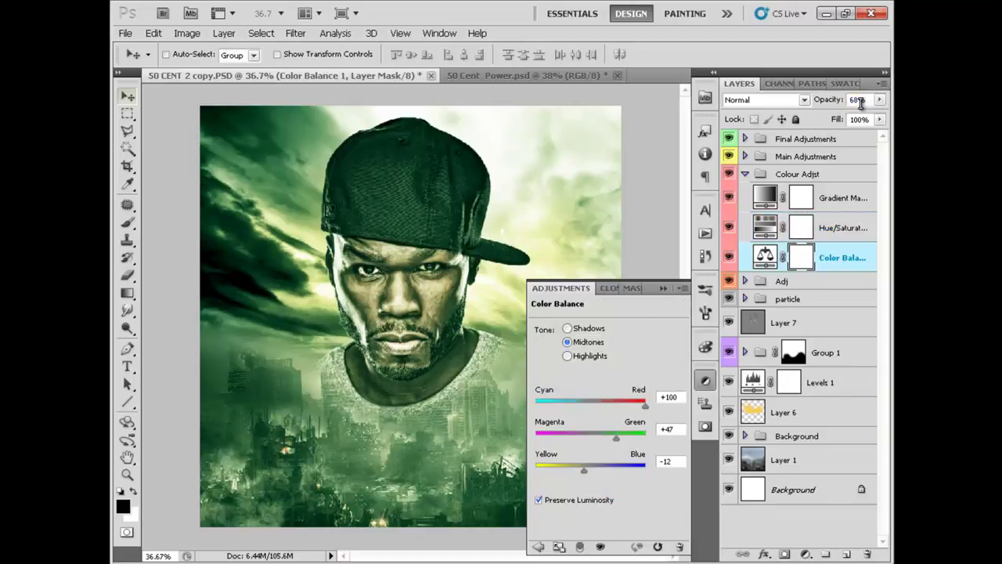
{"action": "left_click", "coordinate": [706, 381]}
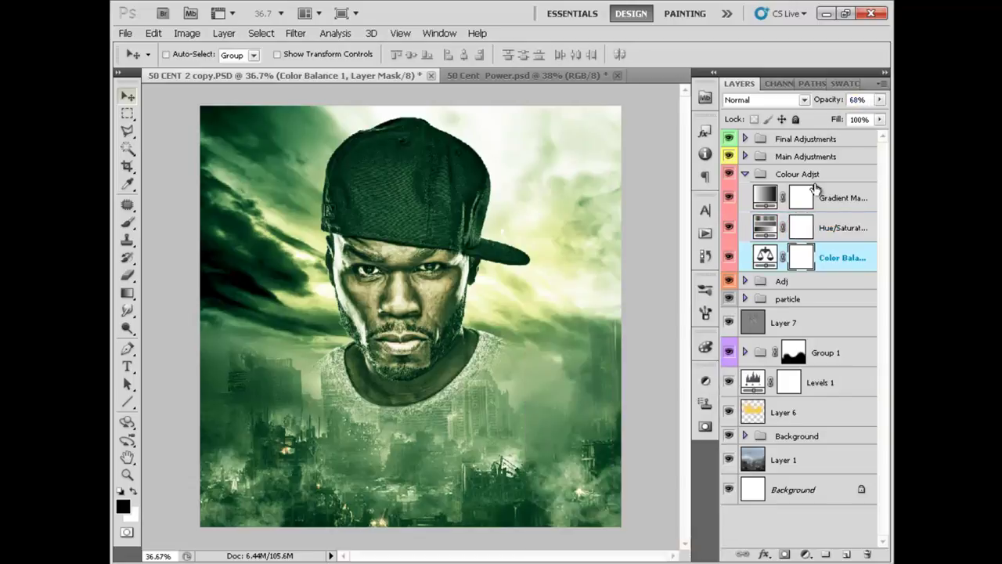
{"action": "left_click", "coordinate": [744, 174]}
Step: Expand the Main Adjustments group and examine its Brightness/Contrast settings
{"action": "left_click", "coordinate": [745, 155]}
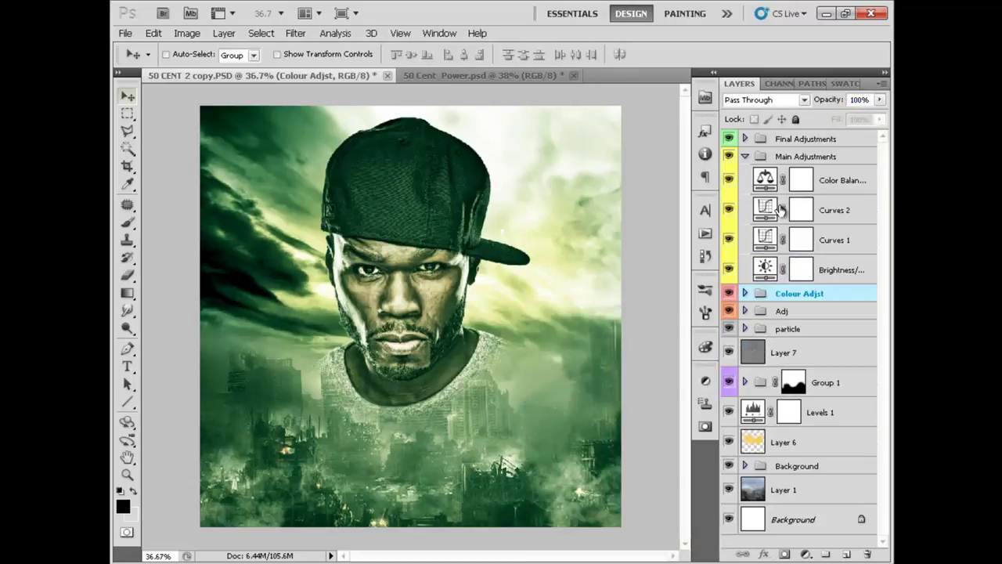
{"action": "double_click", "coordinate": [765, 269]}
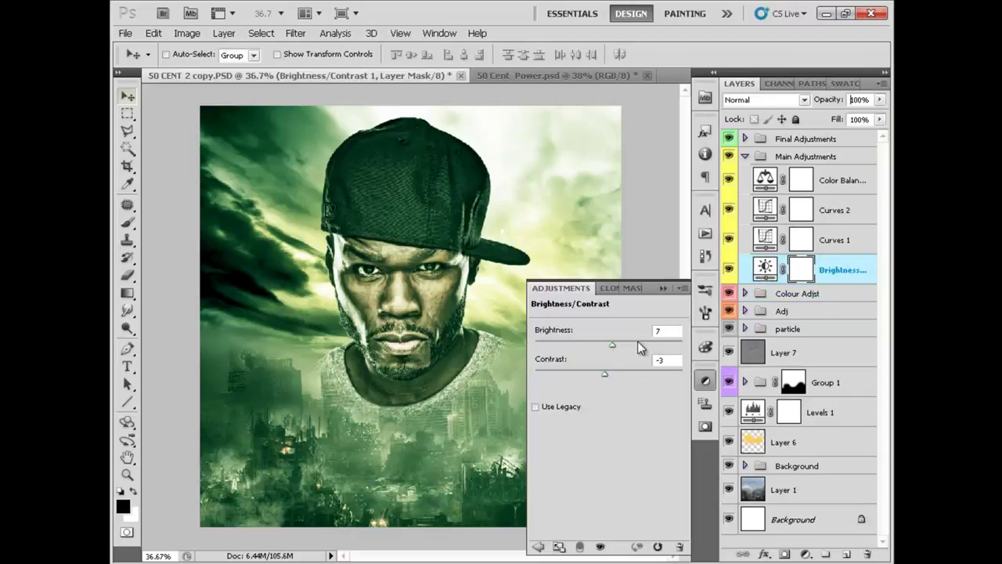
{"action": "left_click_drag", "start_coordinate": [674, 360], "coordinate": [652, 361]}
{"action": "left_click", "coordinate": [705, 381]}
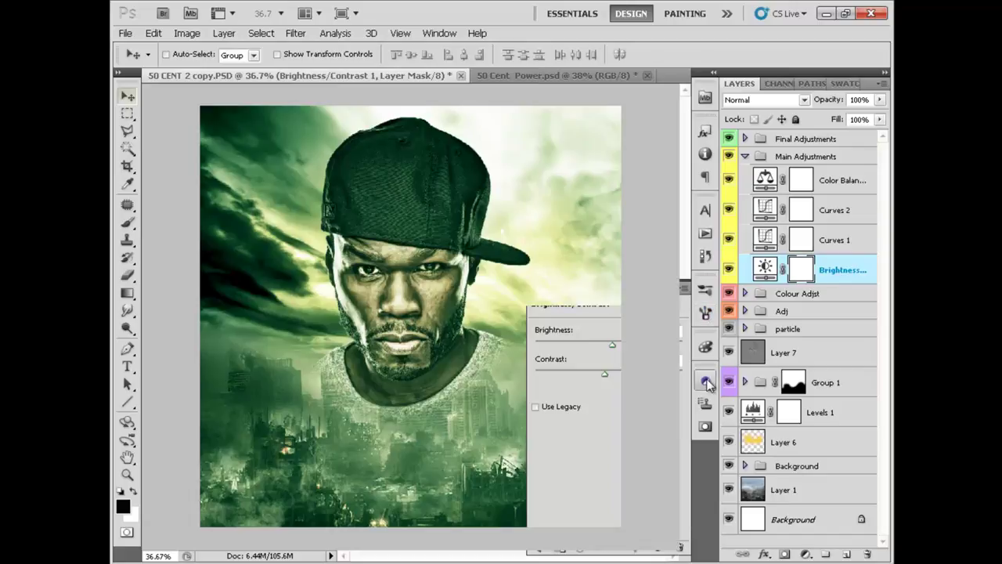
Step: Examine the input and output values of the middle curve point in the Curves 1 layer
{"action": "left_click", "coordinate": [768, 242]}
{"action": "double_click", "coordinate": [768, 242]}
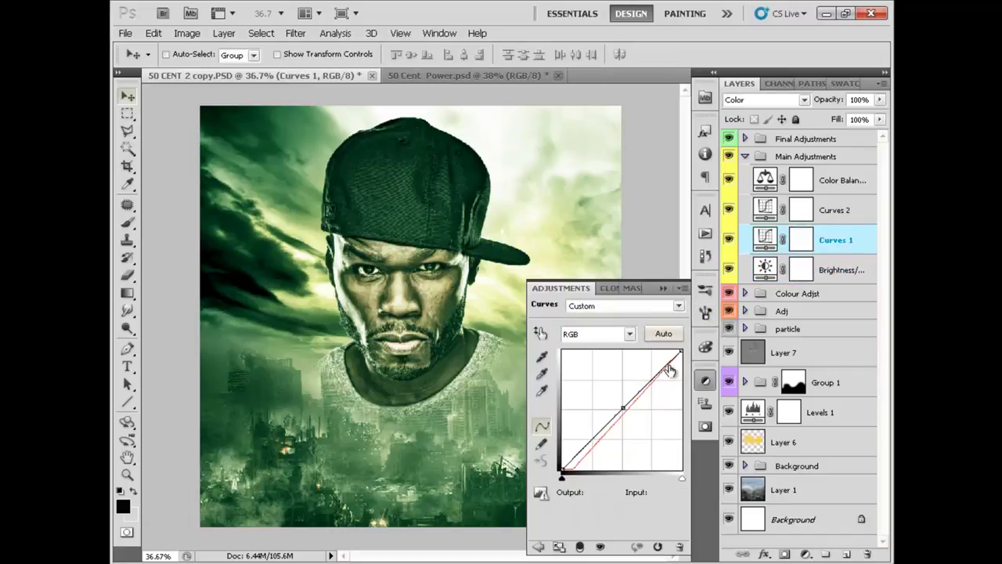
{"action": "left_click", "coordinate": [623, 408]}
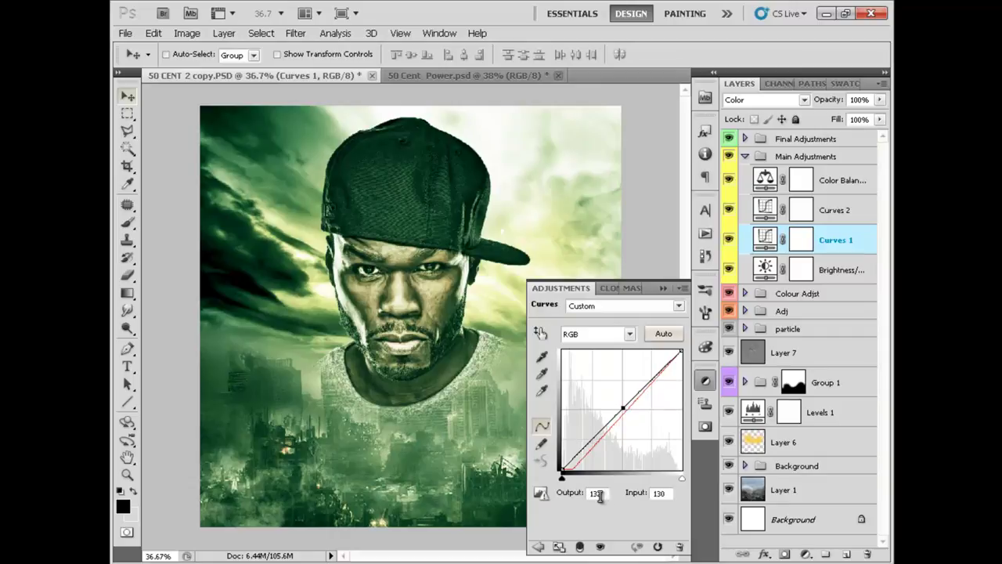
{"action": "left_click", "coordinate": [666, 493]}
{"action": "left_click", "coordinate": [706, 381]}
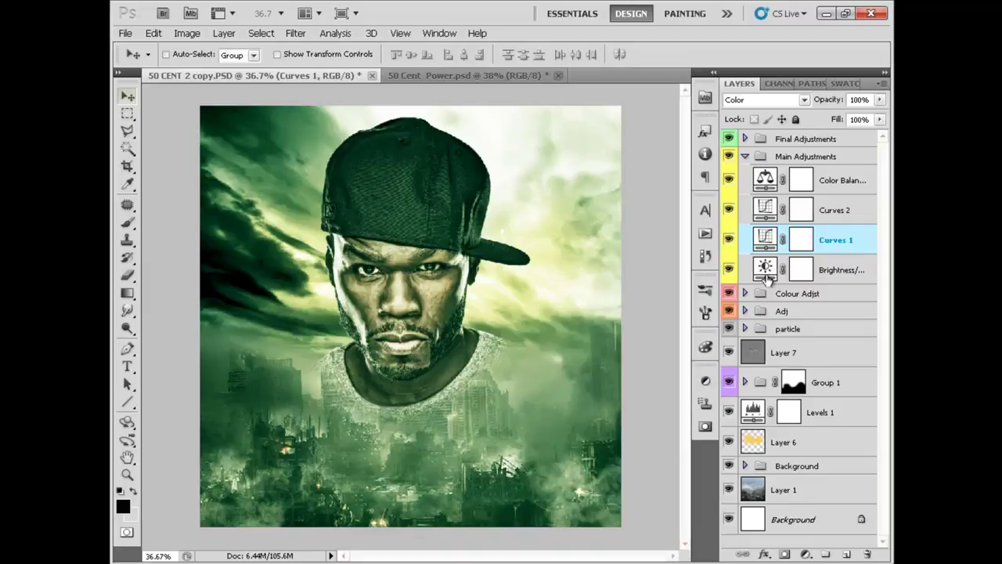
Step: Examine the curve point of Curves 2 and the Color Balance midtones above it, then collapse the Main Adjustments group
{"action": "double_click", "coordinate": [761, 217]}
{"action": "left_click", "coordinate": [617, 403]}
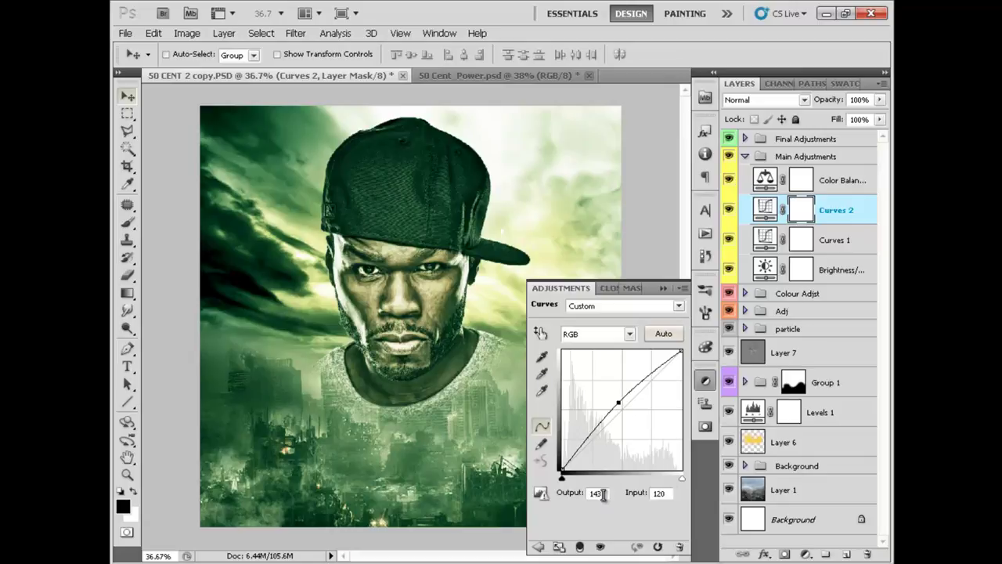
{"action": "left_click", "coordinate": [658, 492]}
{"action": "left_click", "coordinate": [763, 181]}
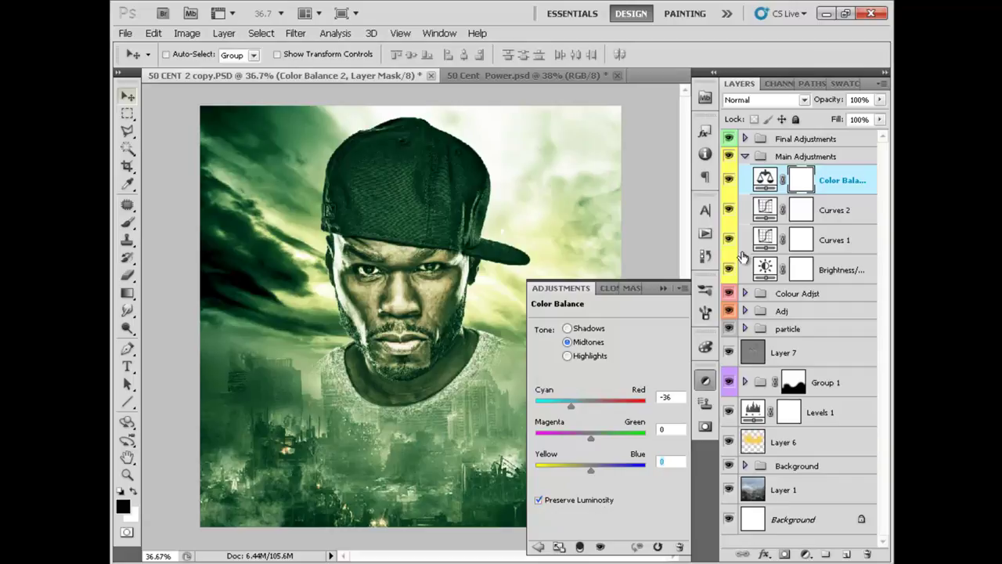
{"action": "left_click", "coordinate": [748, 156]}
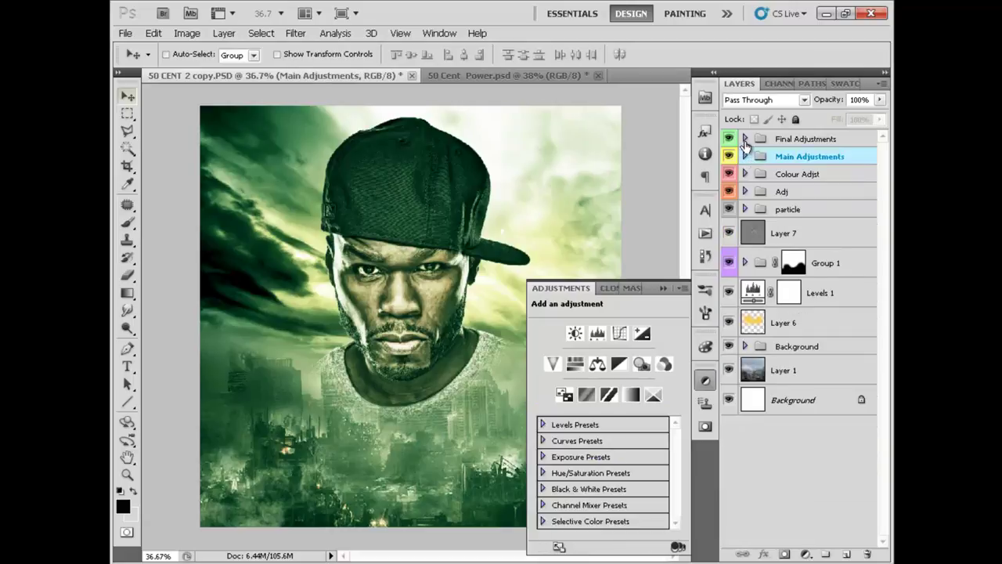
Step: Expand the Final Adjustments group and examine its Color Balance midtones, comparing the image with that layer hidden and shown
{"action": "left_click", "coordinate": [745, 139]}
{"action": "left_click", "coordinate": [766, 169]}
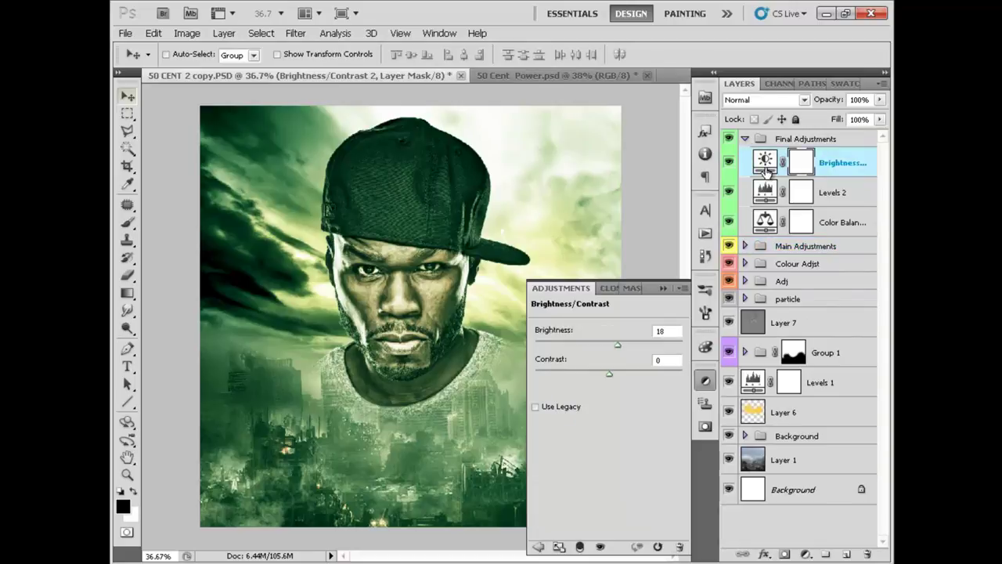
{"action": "left_click", "coordinate": [770, 226]}
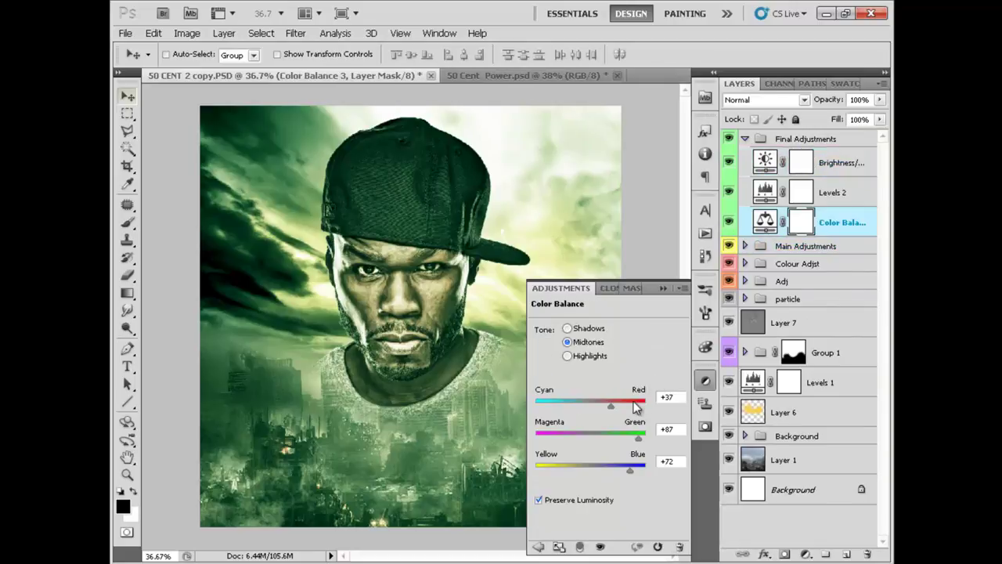
{"action": "left_click", "coordinate": [666, 397]}
{"action": "key", "text": "Tab"}
{"action": "key", "text": "Tab"}
{"action": "left_click", "coordinate": [729, 223]}
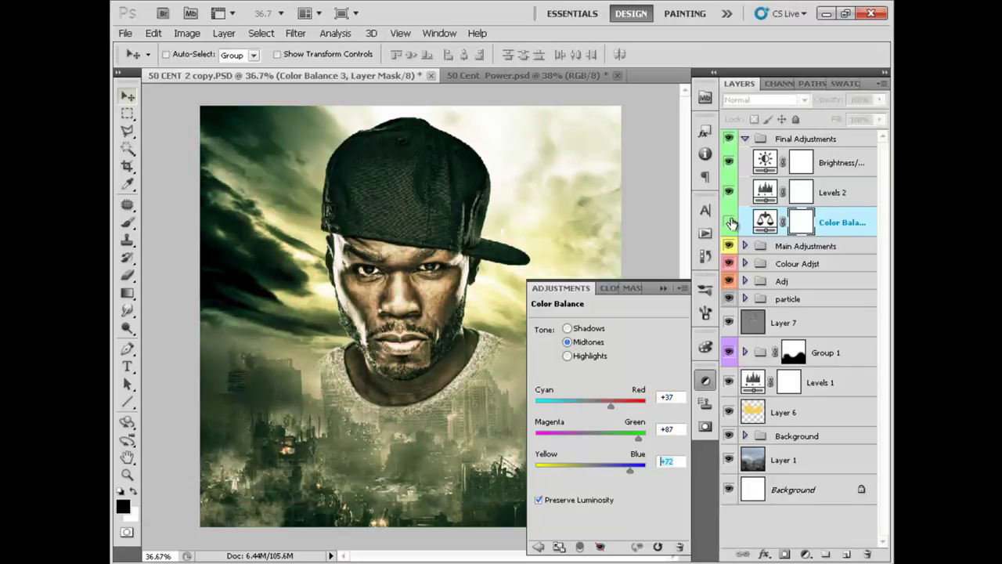
{"action": "left_click", "coordinate": [729, 222]}
Step: Examine the Levels 2 and Brightness/Contrast settings in the Final Adjustments group, then collapse the group
{"action": "left_click", "coordinate": [761, 196]}
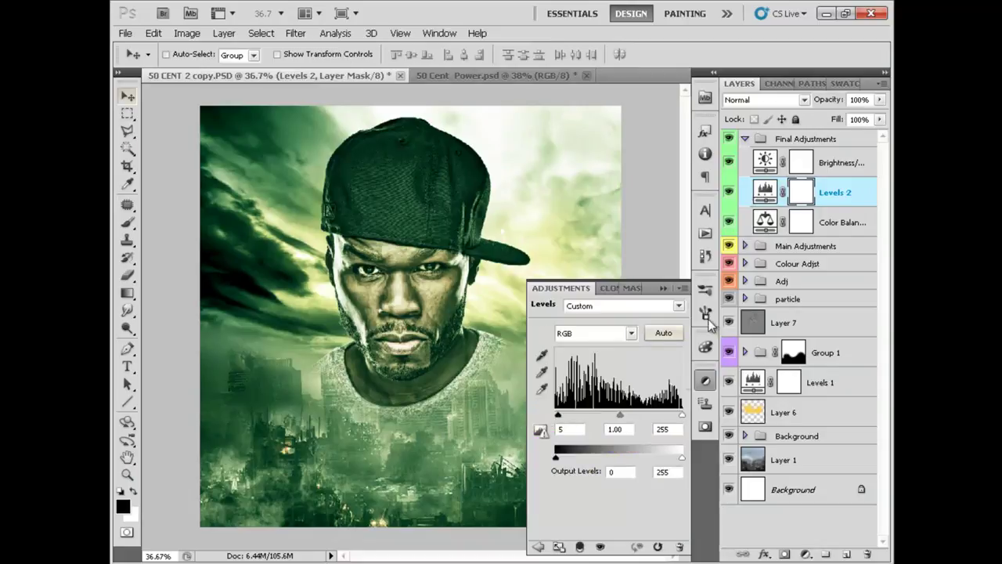
{"action": "left_click", "coordinate": [562, 427]}
{"action": "left_click", "coordinate": [763, 164]}
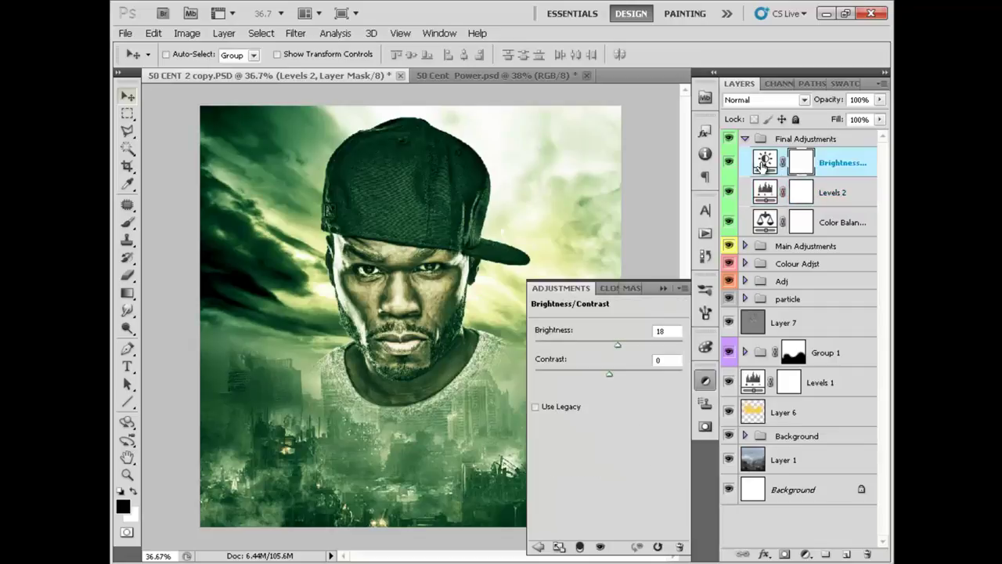
{"action": "double_click", "coordinate": [668, 333]}
{"action": "double_click", "coordinate": [665, 361]}
{"action": "left_click", "coordinate": [745, 138]}
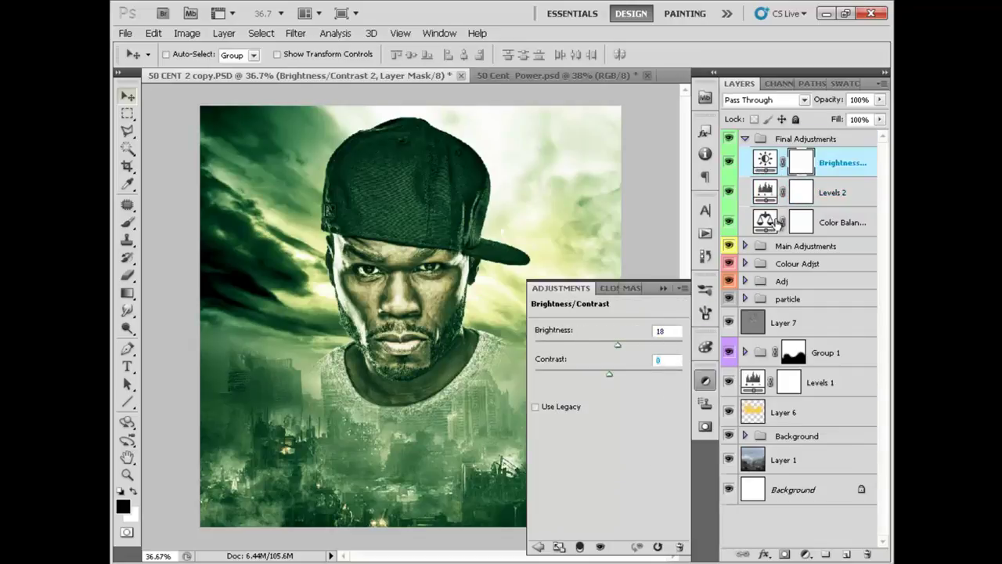
Step: Compare the image with the Adj group hidden and shown, and look over the color-coded adjustment groups
{"action": "left_click", "coordinate": [795, 260]}
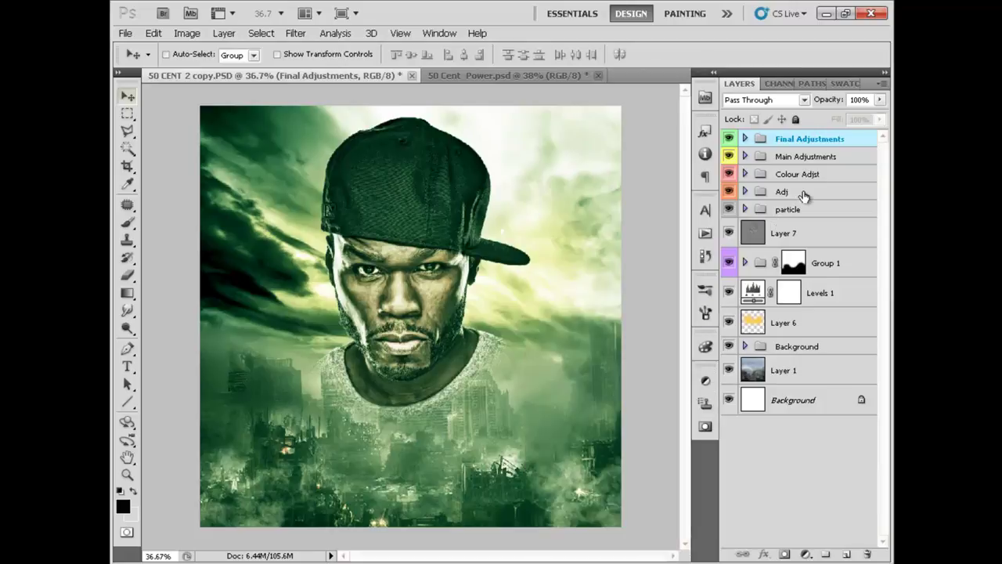
{"action": "left_click", "coordinate": [801, 196]}
{"action": "left_click", "coordinate": [729, 192]}
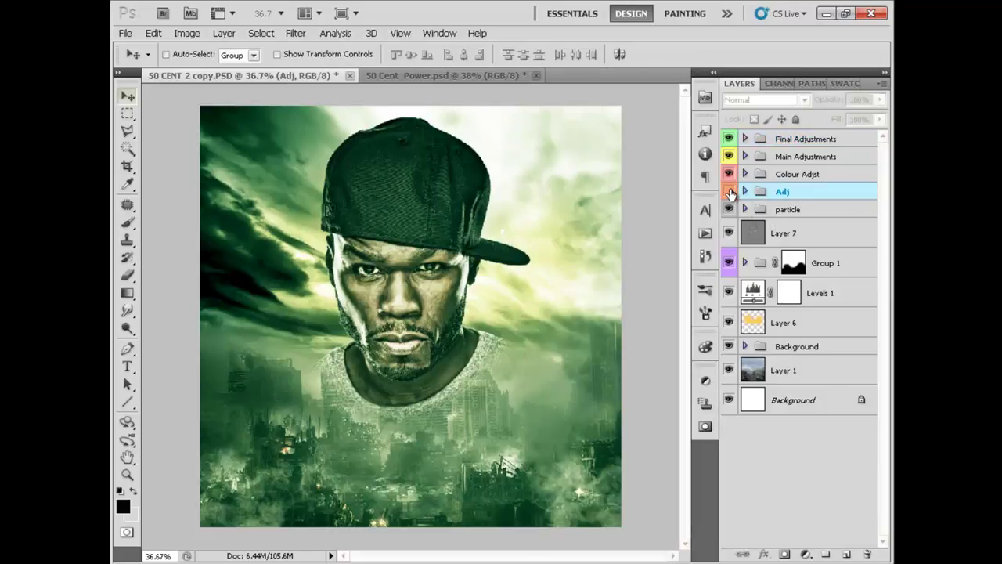
{"action": "left_click", "coordinate": [729, 191]}
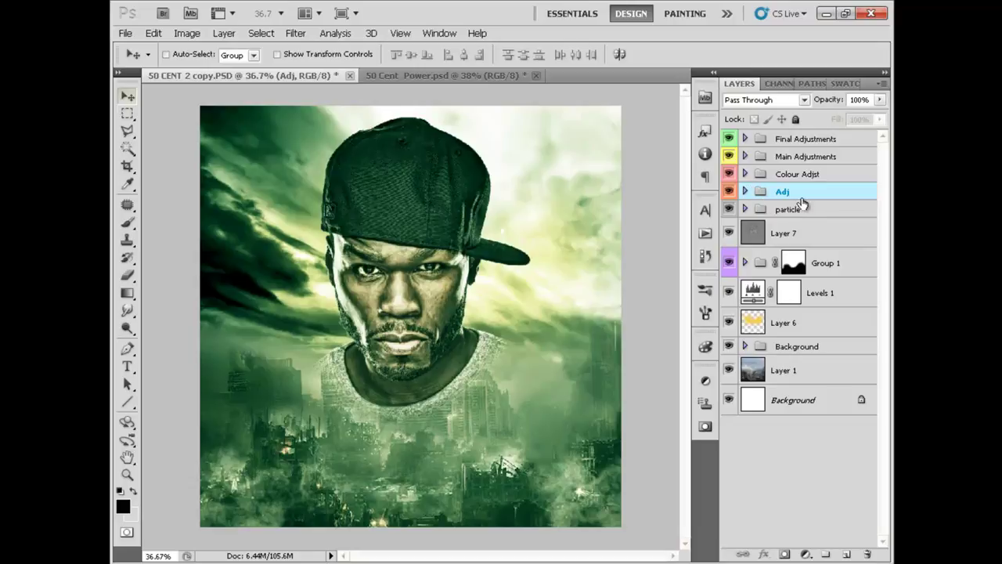
{"action": "left_click", "coordinate": [796, 174]}
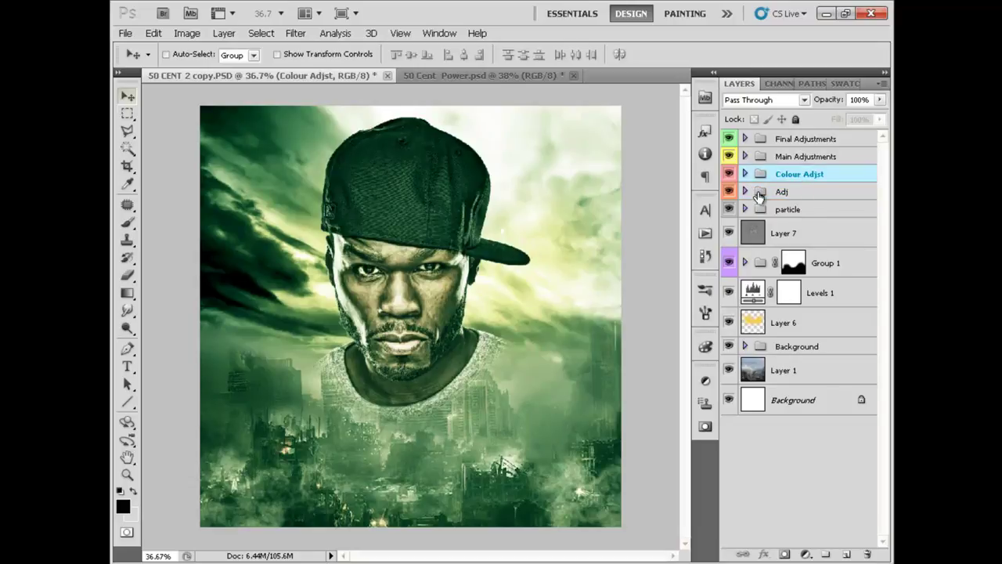
Step: Select the Final Adjustments group, switch to the 50 Cent Stocks folder and open the Title image in Photoshop
{"action": "left_click", "coordinate": [799, 141]}
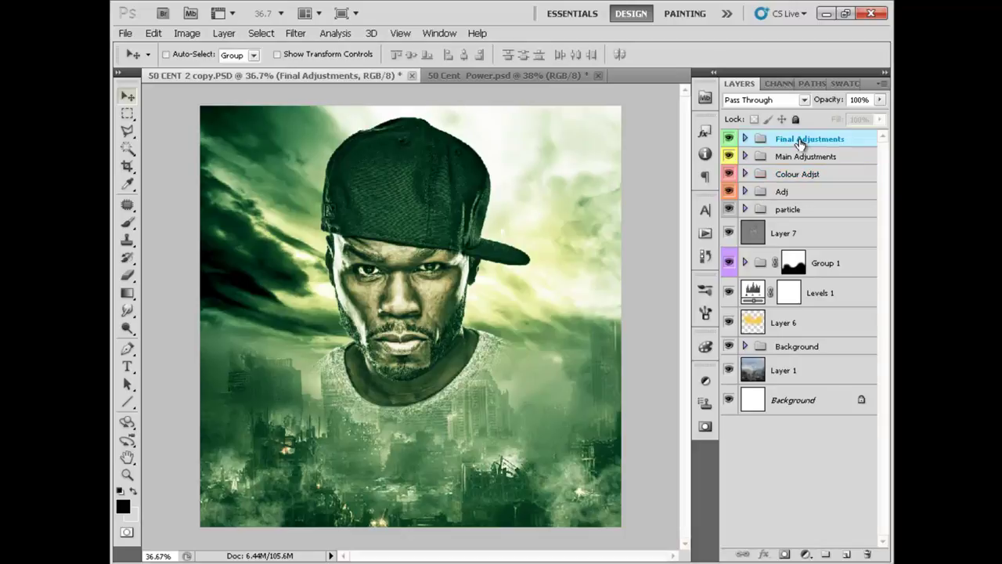
{"action": "key", "text": "alt+Tab"}
{"action": "key", "text": "alt+Tab"}
{"action": "key", "text": "alt+Tab"}
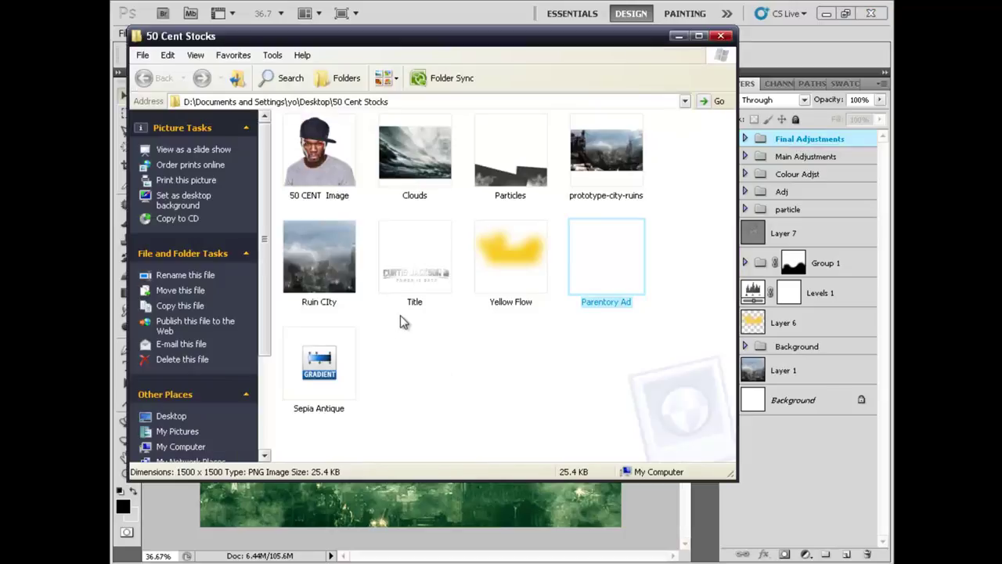
{"action": "left_click_drag", "start_coordinate": [403, 314], "coordinate": [775, 62]}
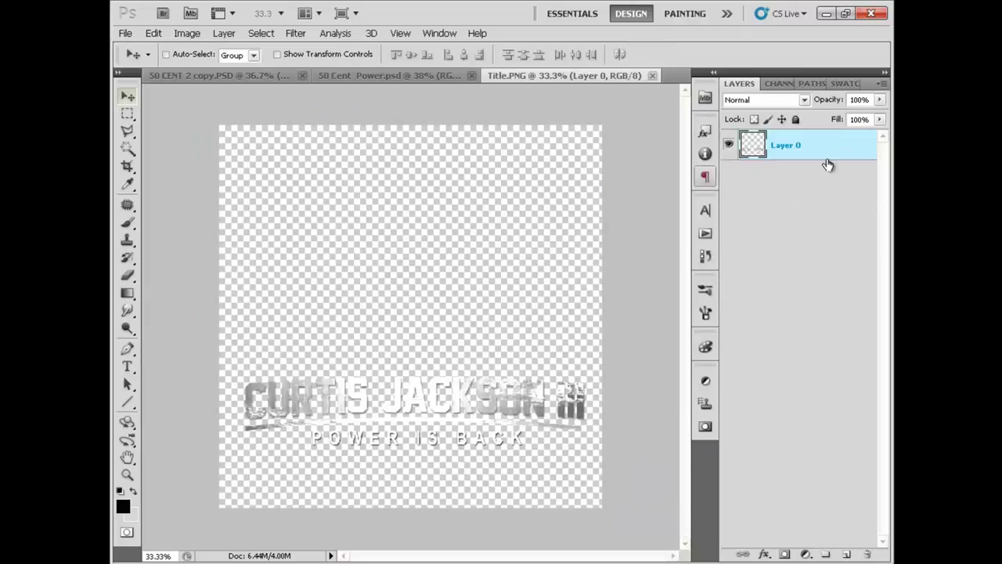
Step: Duplicate the title layer into 50 CENT 2 copy.PSD and return to that document
{"action": "right_click", "coordinate": [830, 157]}
{"action": "left_click", "coordinate": [783, 212]}
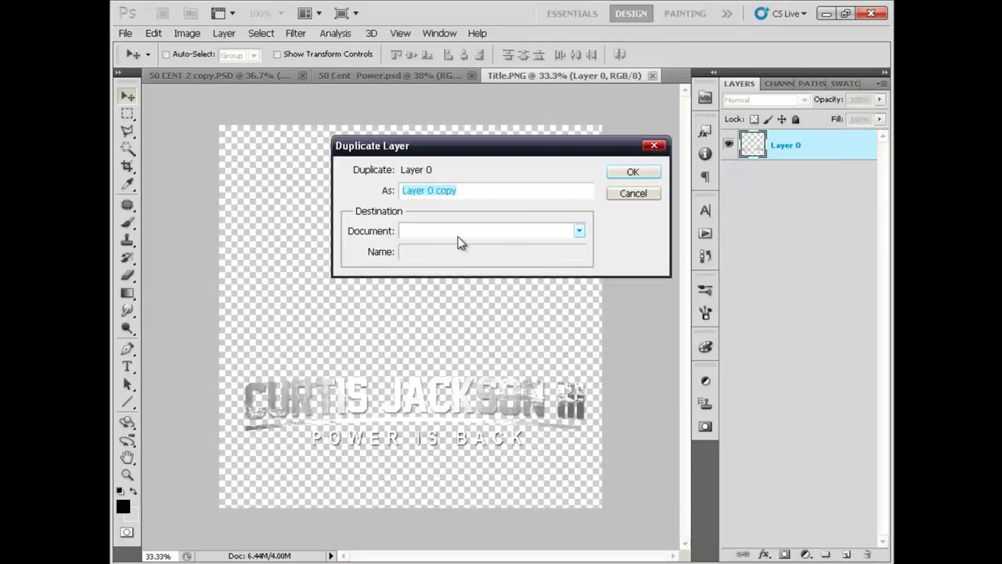
{"action": "left_click", "coordinate": [458, 238]}
{"action": "left_click", "coordinate": [454, 246]}
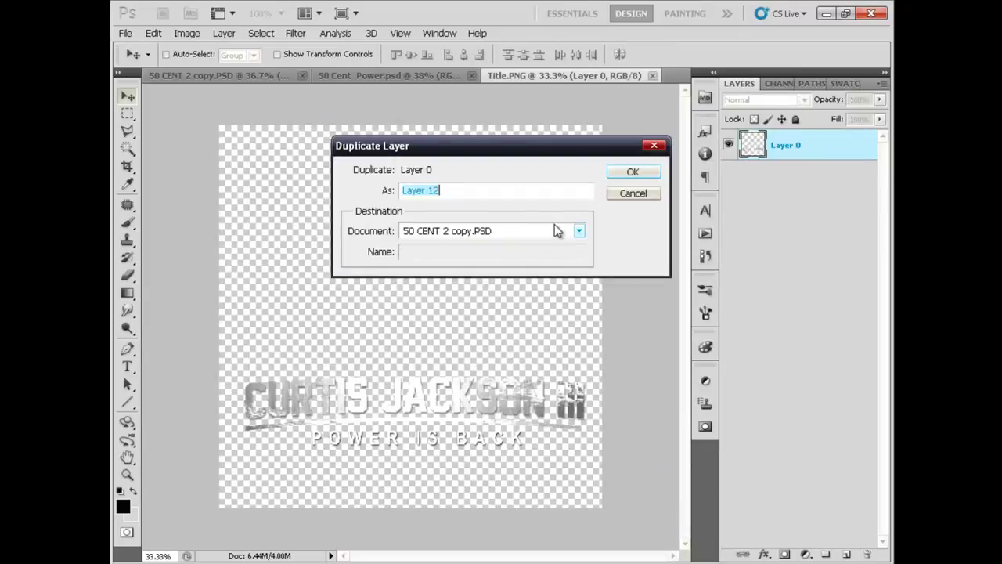
{"action": "left_click", "coordinate": [633, 172]}
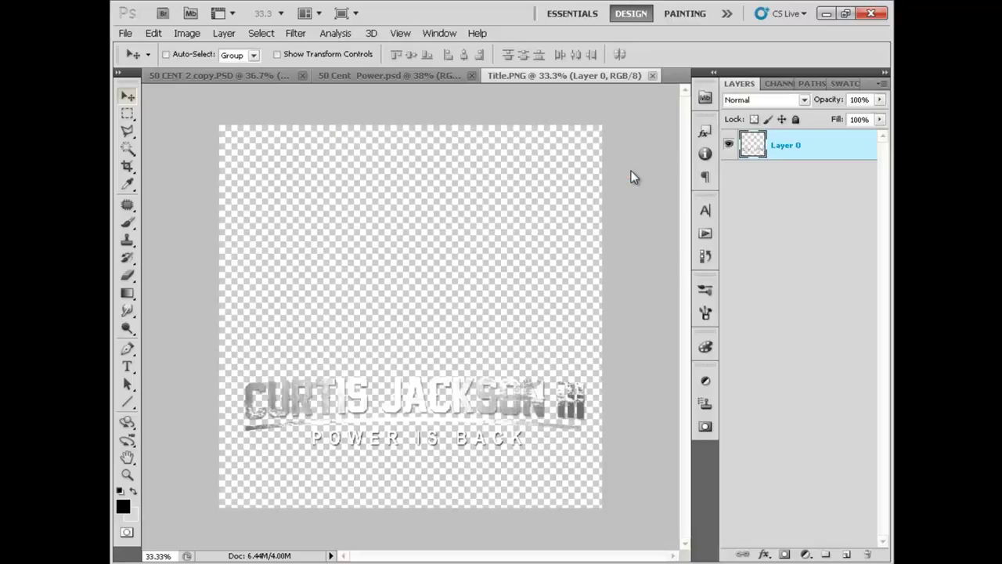
{"action": "left_click", "coordinate": [274, 78]}
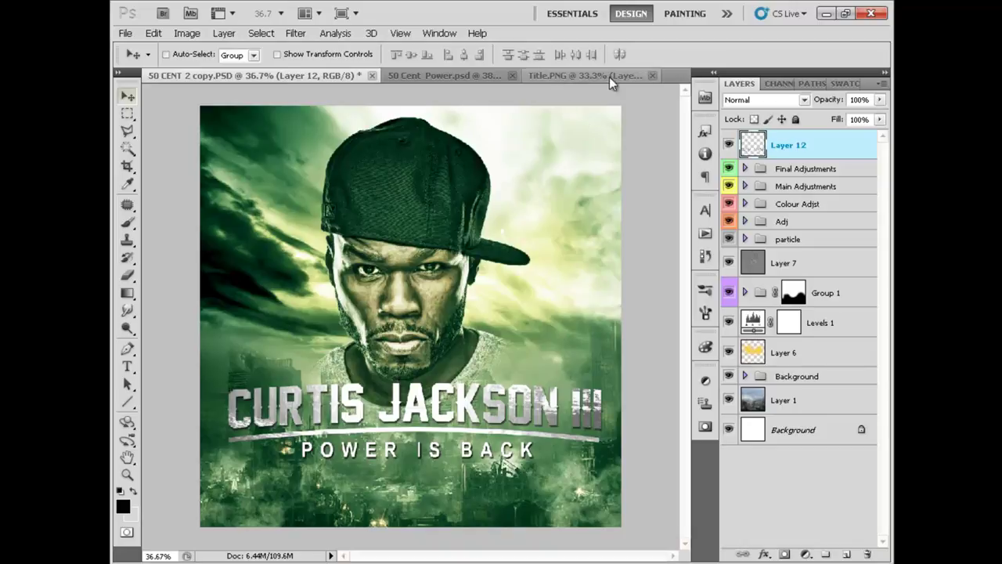
Step: Close Title.PNG and open the Parentory Ad image from the 50 Cent Stocks folder in Photoshop
{"action": "left_click", "coordinate": [650, 74]}
{"action": "key", "text": "alt+Tab"}
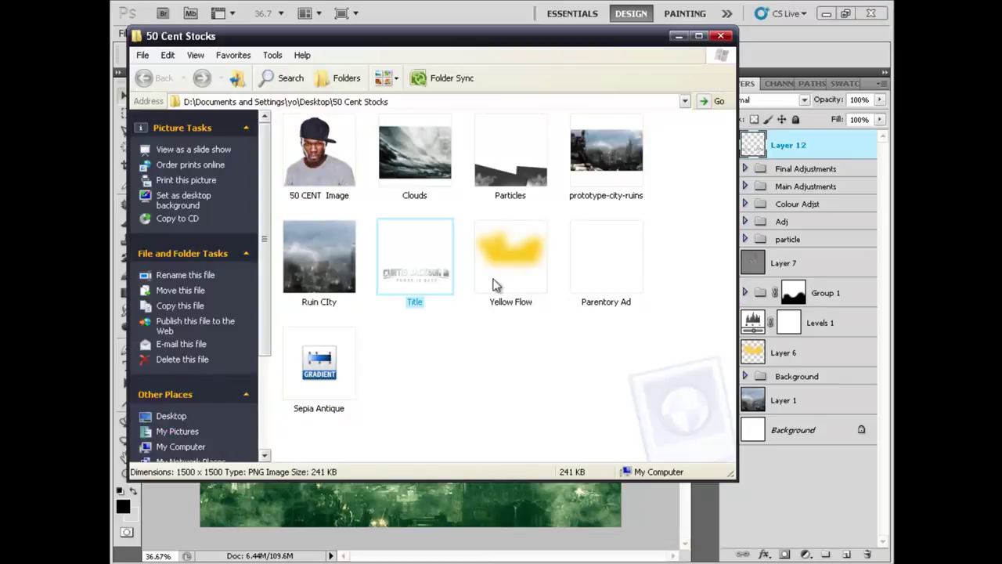
{"action": "double_click", "coordinate": [588, 255]}
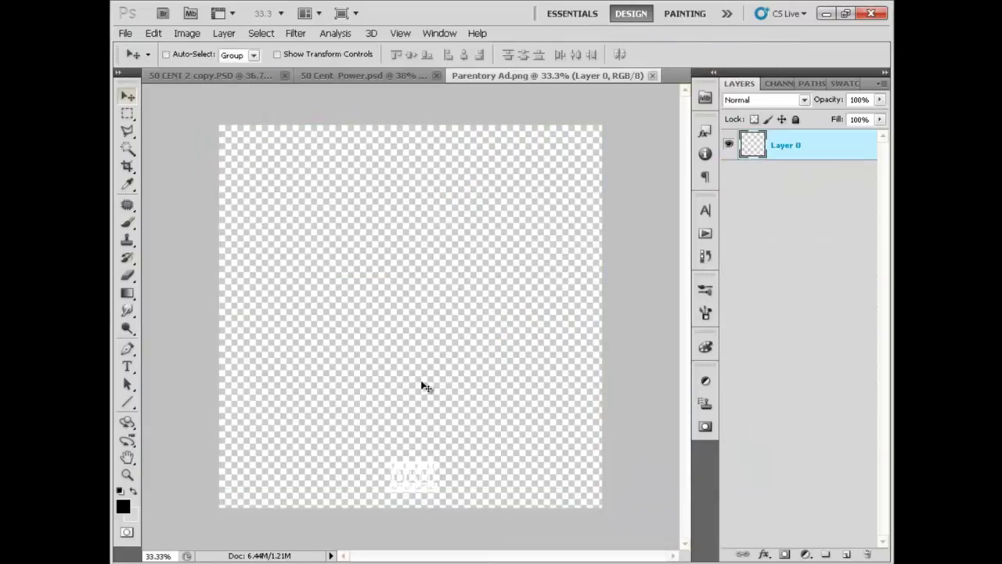
Step: Duplicate the parental advisory layer from Parentory Ad.png into 50 CENT 2 copy.PSD
{"action": "right_click", "coordinate": [795, 147]}
{"action": "left_click", "coordinate": [705, 199]}
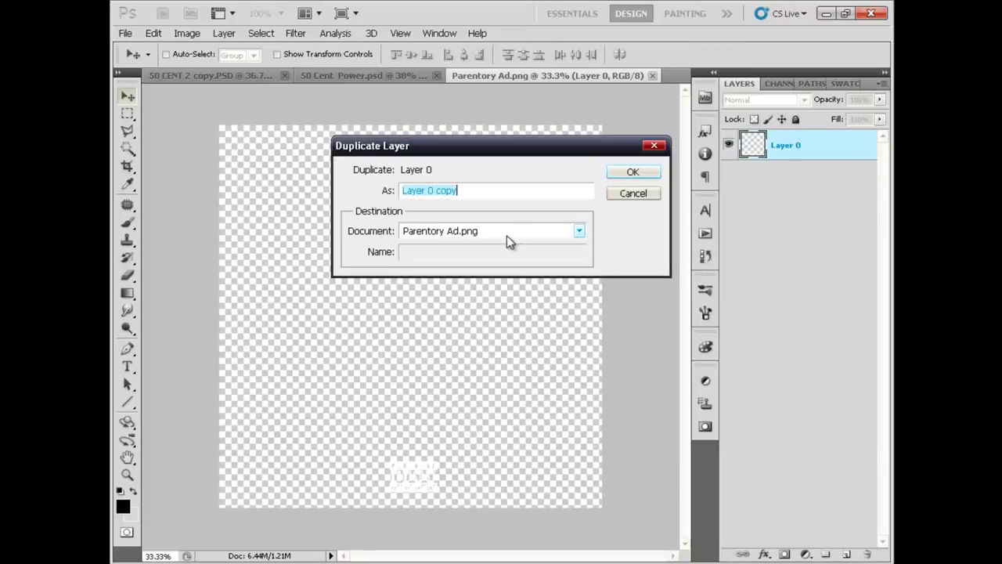
{"action": "left_click", "coordinate": [507, 234]}
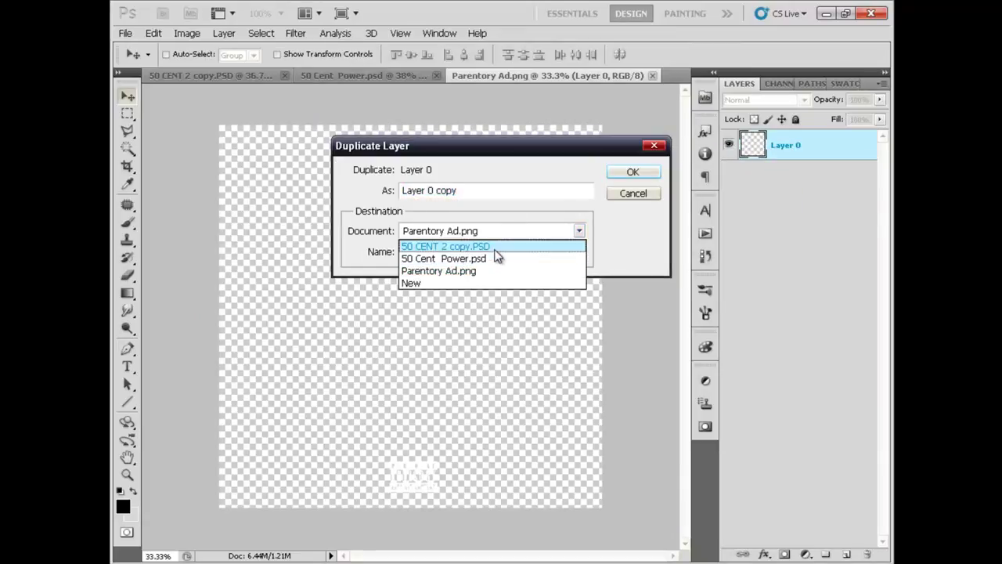
{"action": "left_click", "coordinate": [469, 247]}
{"action": "left_click", "coordinate": [626, 174]}
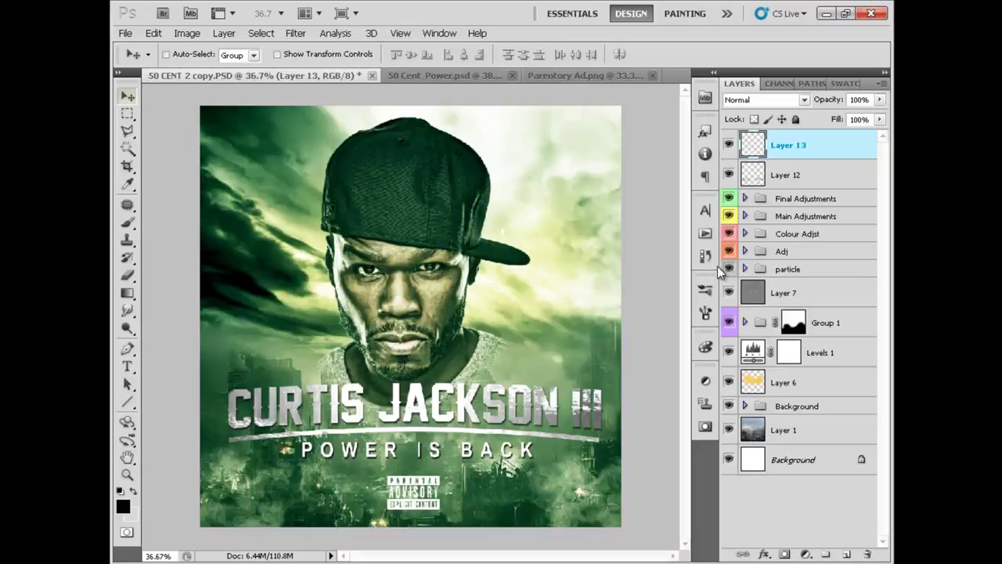
Step: Put Layer 12 and Layer 13 into a new group named Title and collapse the group
{"action": "left_click", "coordinate": [794, 177]}
{"action": "left_click", "coordinate": [807, 150], "text": "shift"}
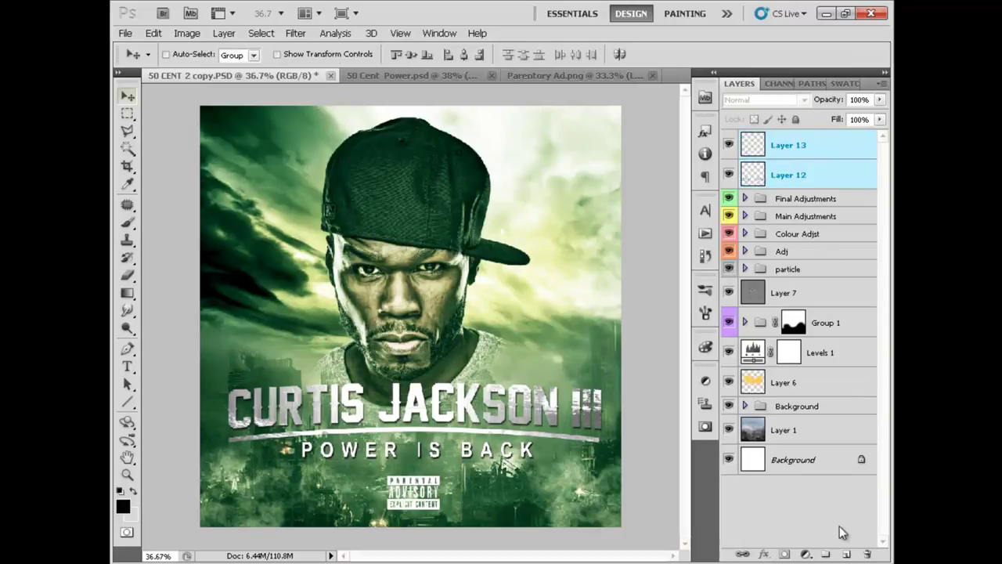
{"action": "left_click", "coordinate": [825, 553]}
{"action": "double_click", "coordinate": [791, 139]}
{"action": "type", "text": "Title"}
{"action": "key", "text": "Return"}
{"action": "left_click", "coordinate": [791, 163]}
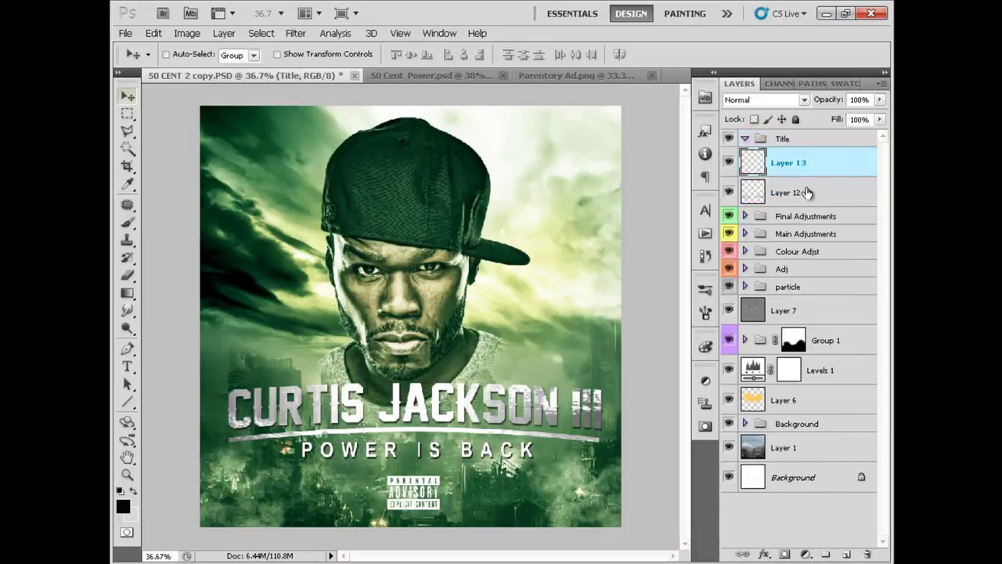
{"action": "left_click", "coordinate": [795, 192], "text": "shift"}
{"action": "left_click", "coordinate": [745, 138]}
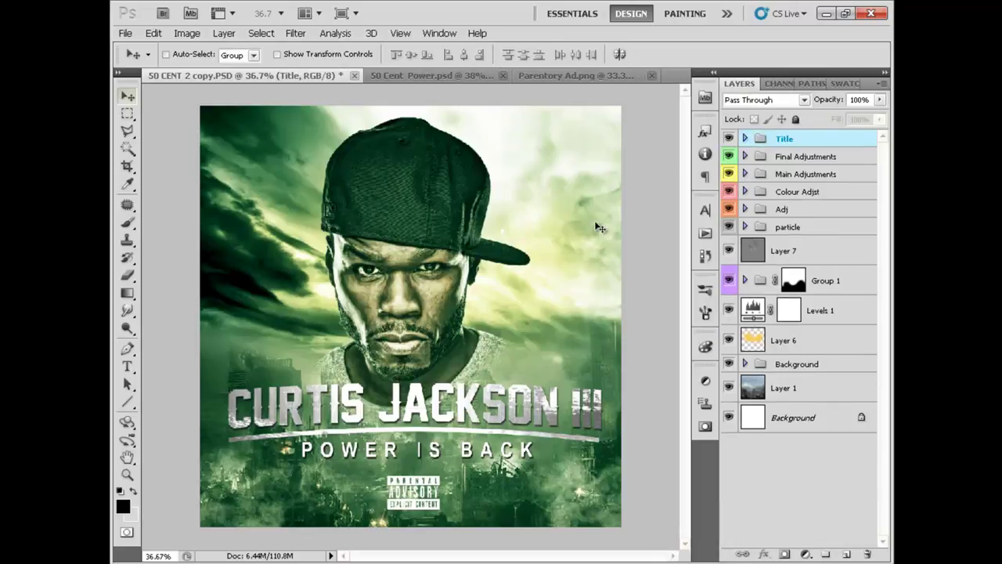
Step: Hide the Title group, the four adjustment groups, the particle group and Layer 7 one by one to compare the image
{"action": "left_click", "coordinate": [728, 139]}
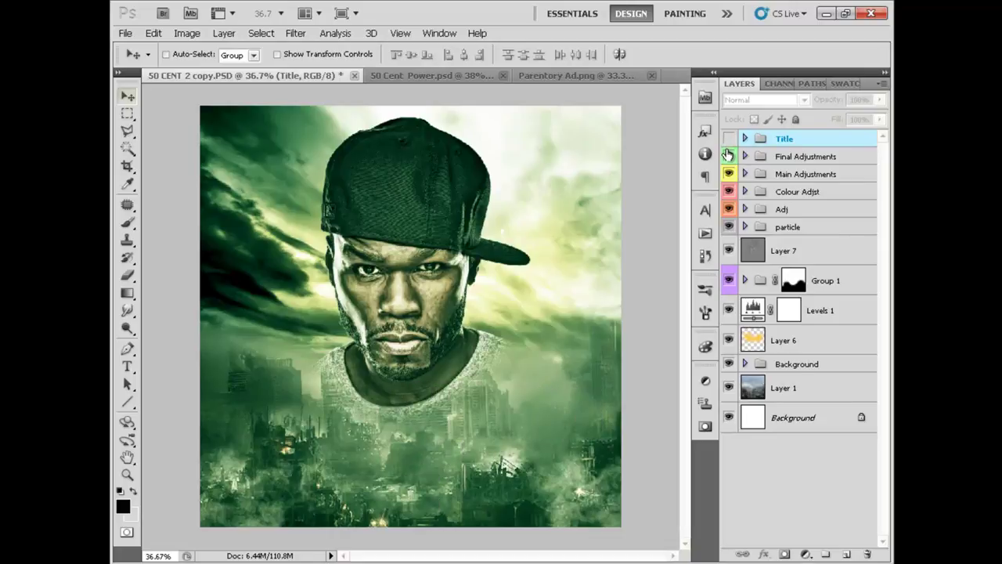
{"action": "left_click", "coordinate": [728, 154]}
{"action": "left_click", "coordinate": [729, 174]}
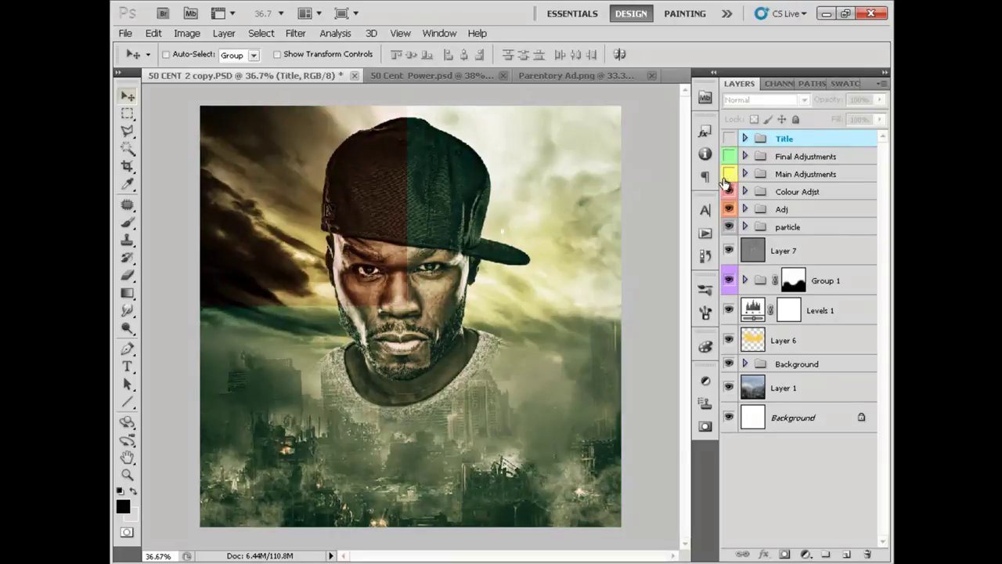
{"action": "left_click", "coordinate": [728, 191]}
{"action": "left_click", "coordinate": [729, 209]}
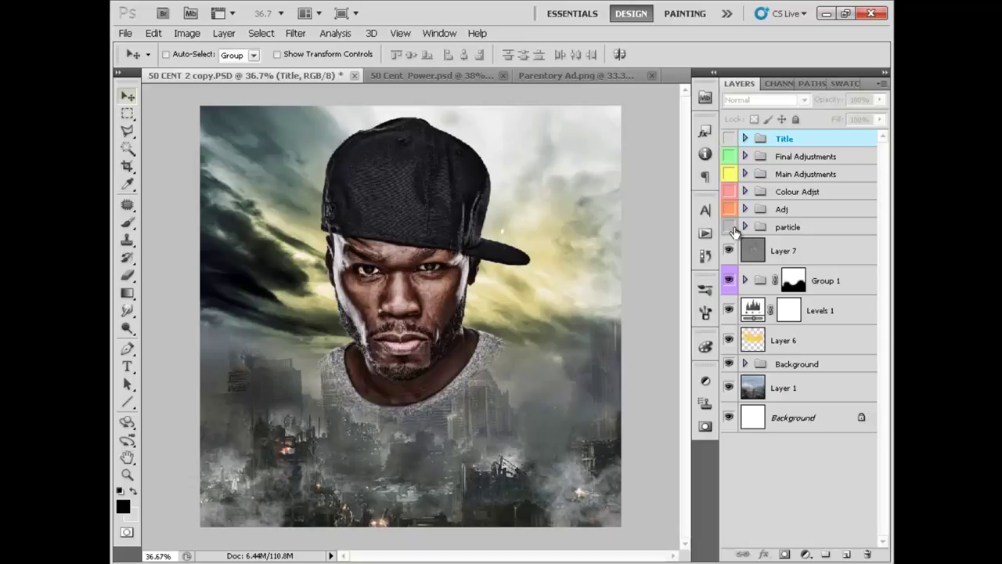
{"action": "left_click", "coordinate": [729, 227]}
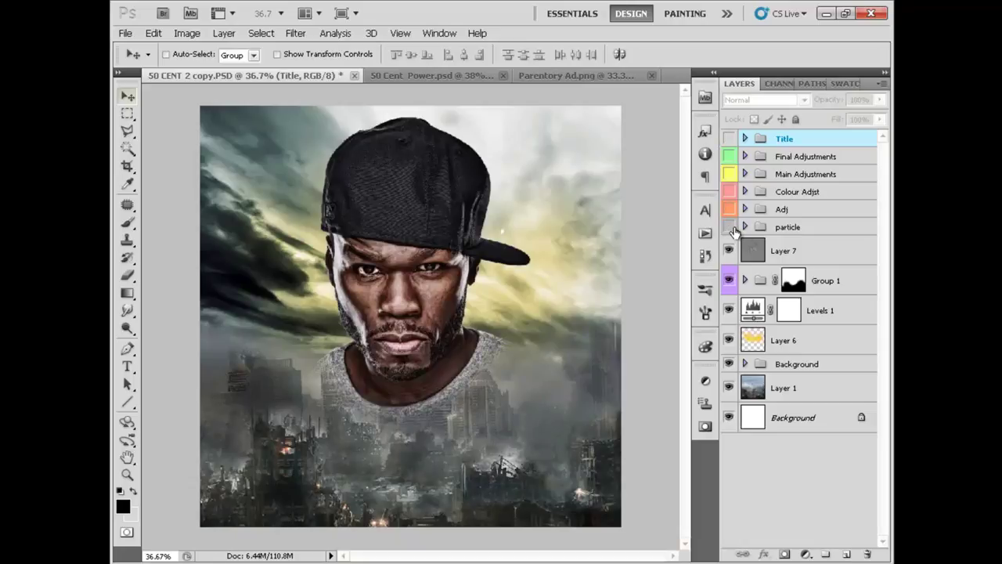
{"action": "left_click", "coordinate": [729, 251]}
Step: Rename Layer 7 as Doge & Burns and show it and all the hidden groups above it again
{"action": "left_click", "coordinate": [794, 255]}
{"action": "double_click", "coordinate": [794, 253]}
{"action": "type", "text": "Doge & Burns"}
{"action": "key", "text": "Return"}
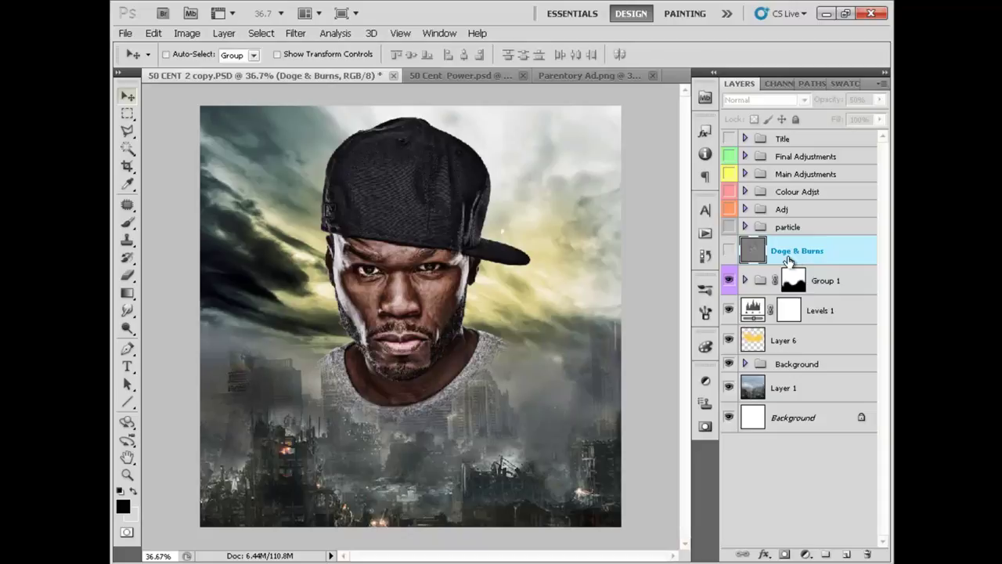
{"action": "left_click", "coordinate": [729, 251]}
{"action": "left_click_drag", "start_coordinate": [732, 252], "coordinate": [729, 139]}
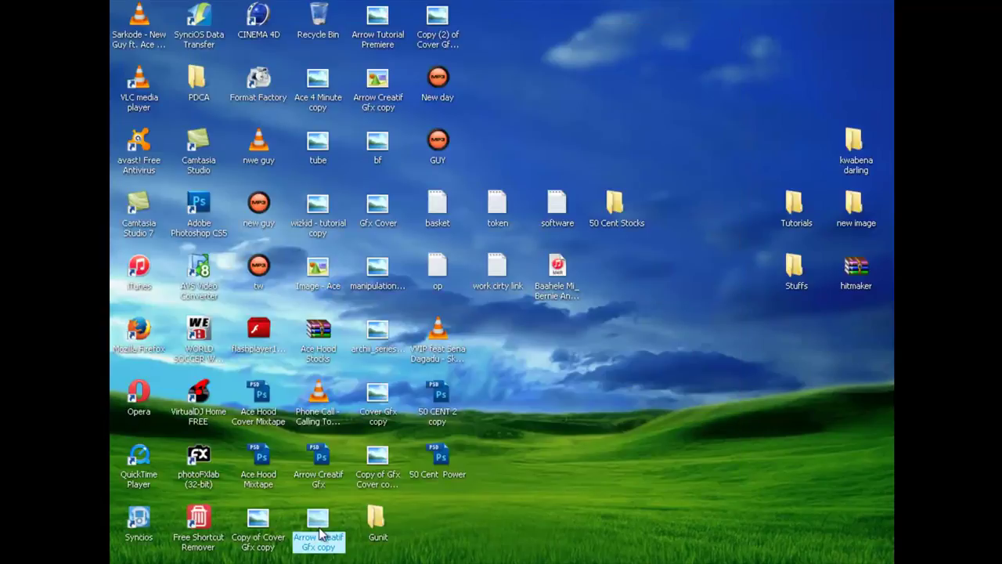
Step: Open the Arrow Creatif Gfx copy image from the desktop in Windows Picture and Fax Viewer, view it as a slide show and exit the show
{"action": "double_click", "coordinate": [318, 531]}
{"action": "left_click", "coordinate": [422, 526]}
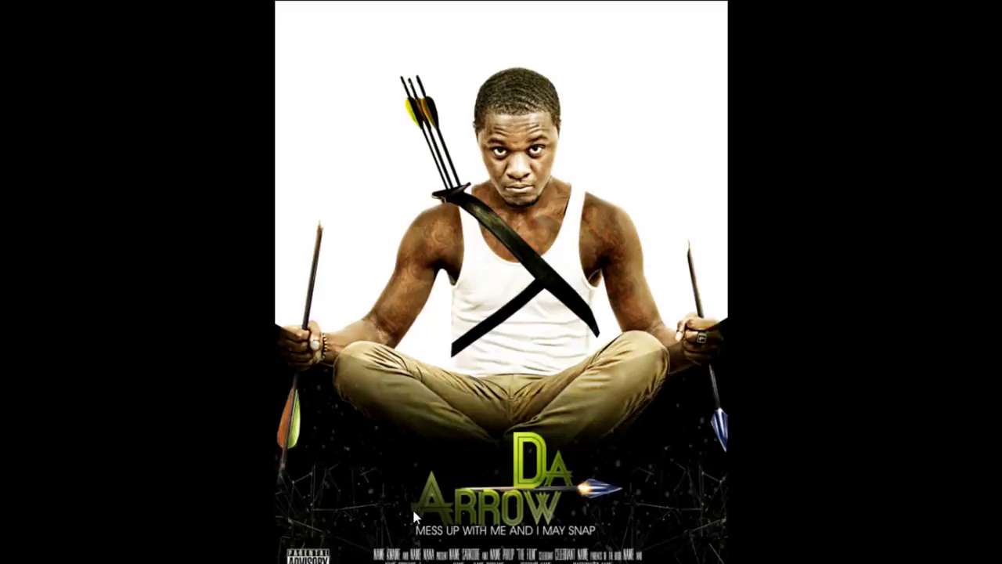
{"action": "mouse_move", "coordinate": [745, 3]}
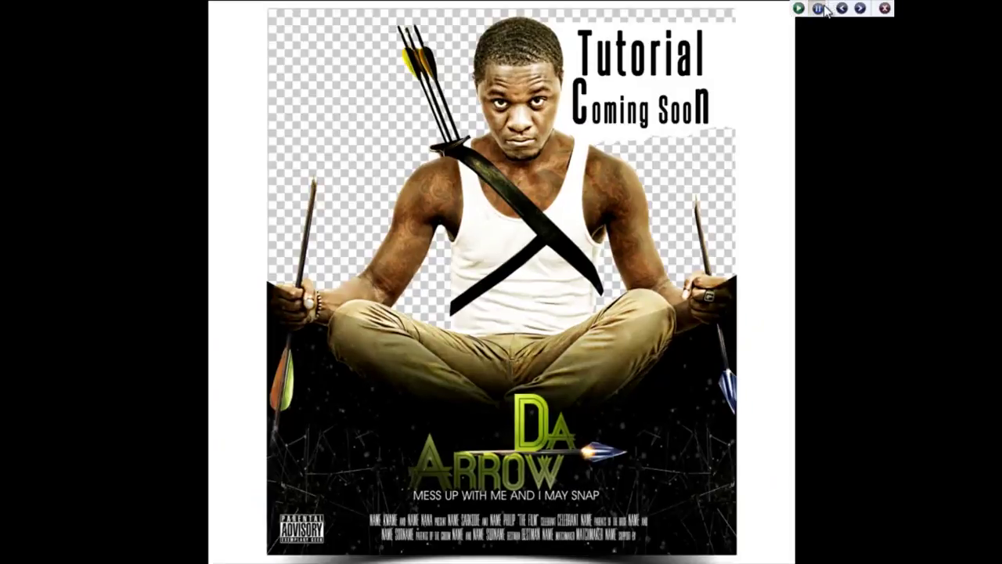
{"action": "left_click", "coordinate": [843, 8]}
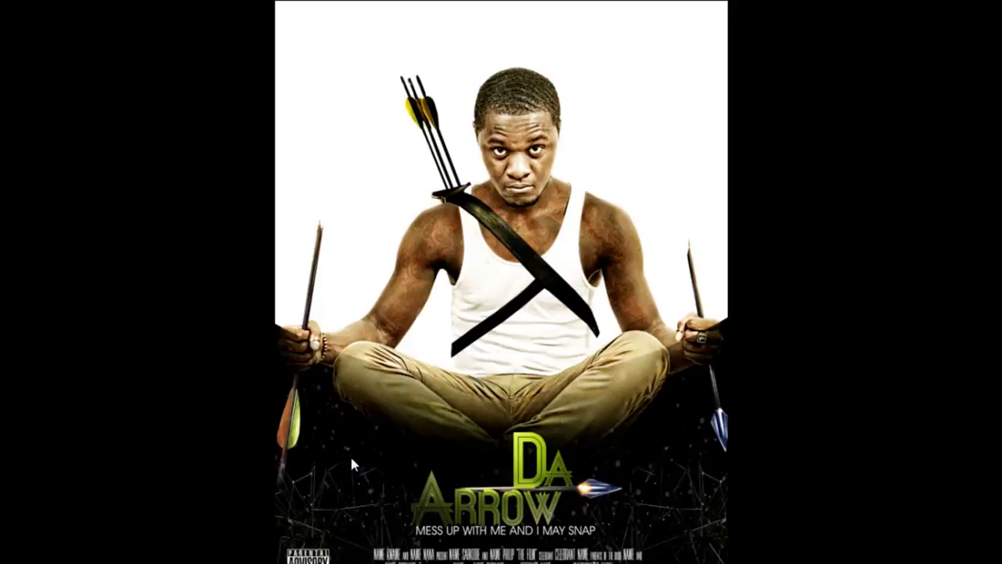
{"action": "key", "text": "Escape"}
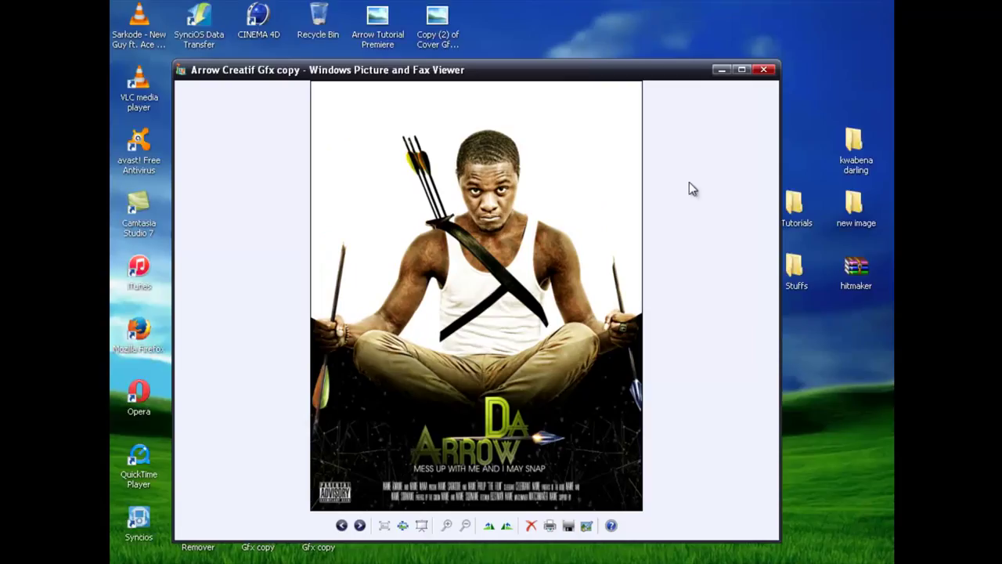